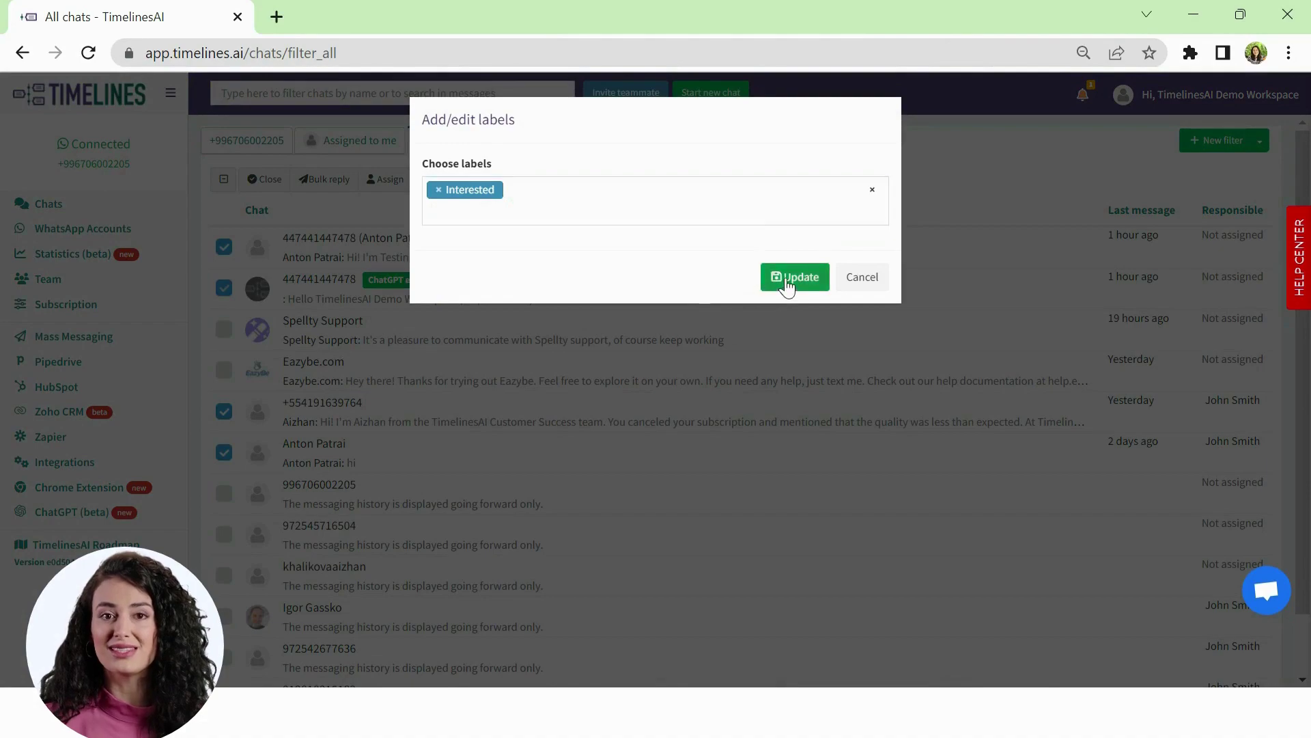
Apply the Interested label to the selected chats.
click(782, 280)
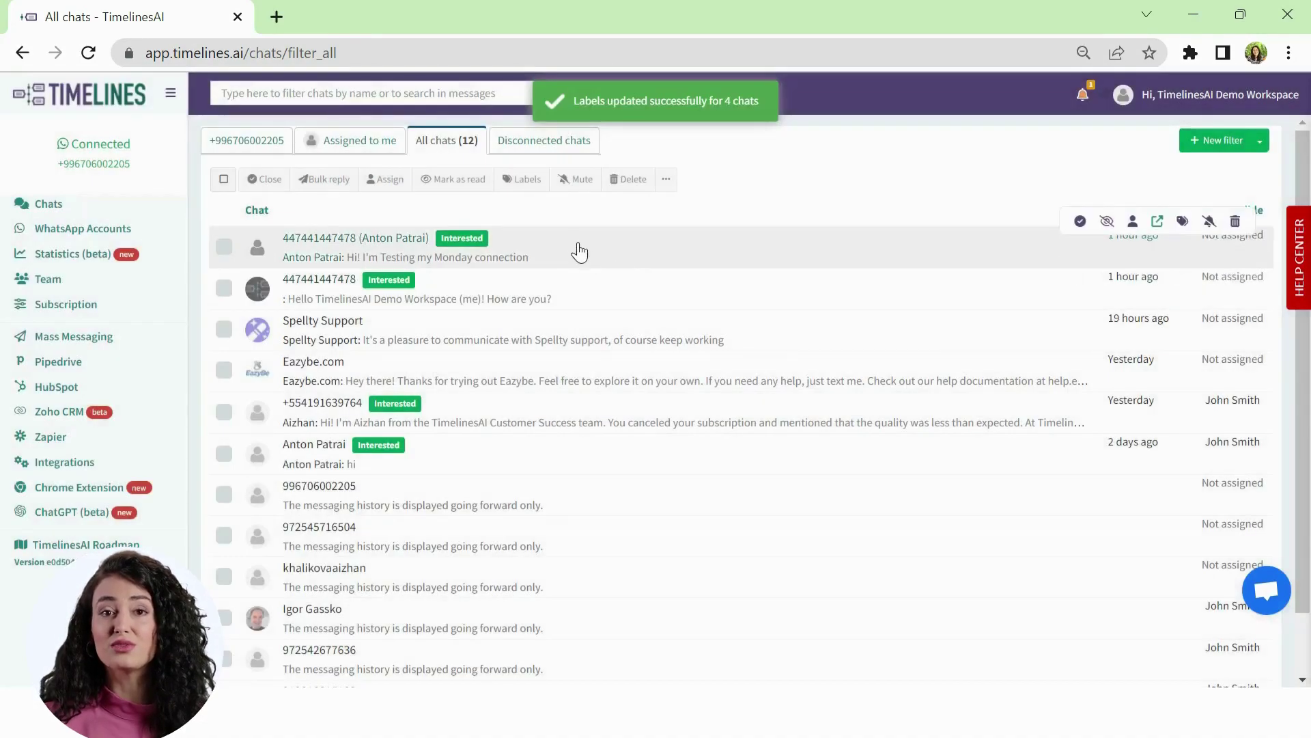
Create a new chat filter and name it with the team member's first name.
click(1191, 149)
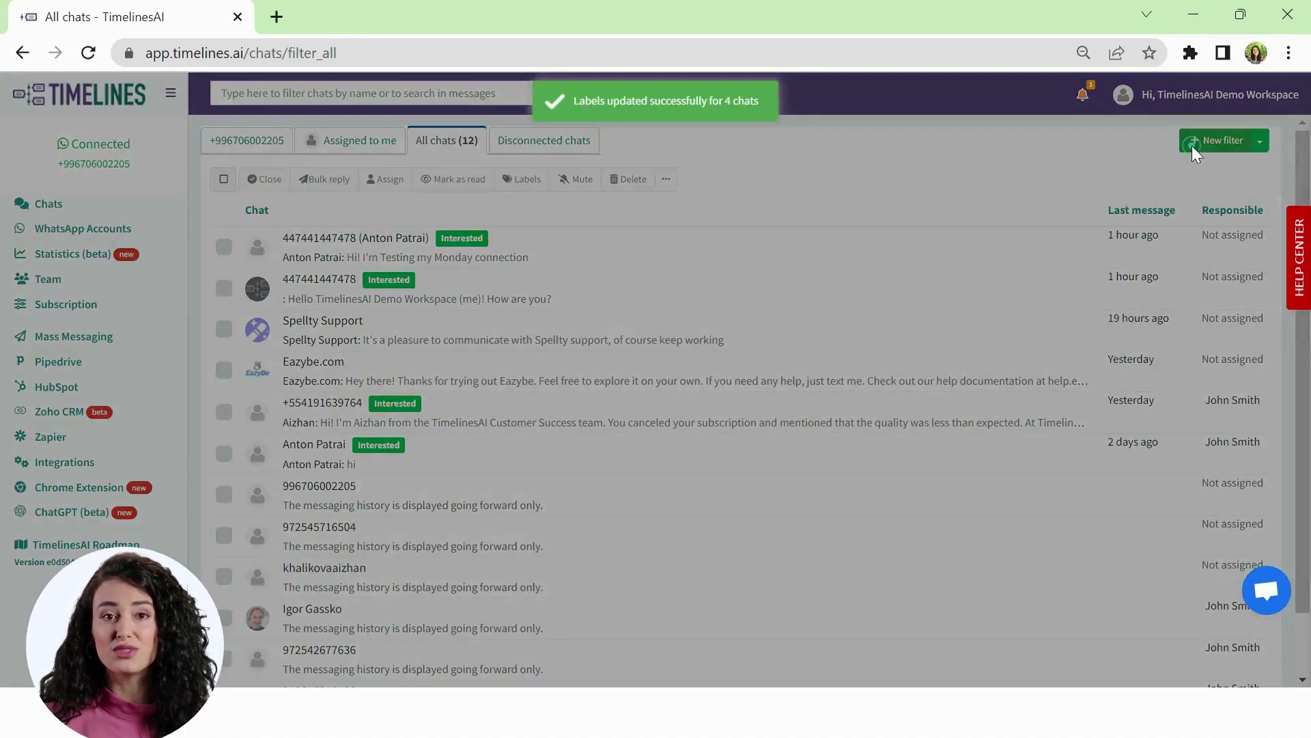
click(598, 174)
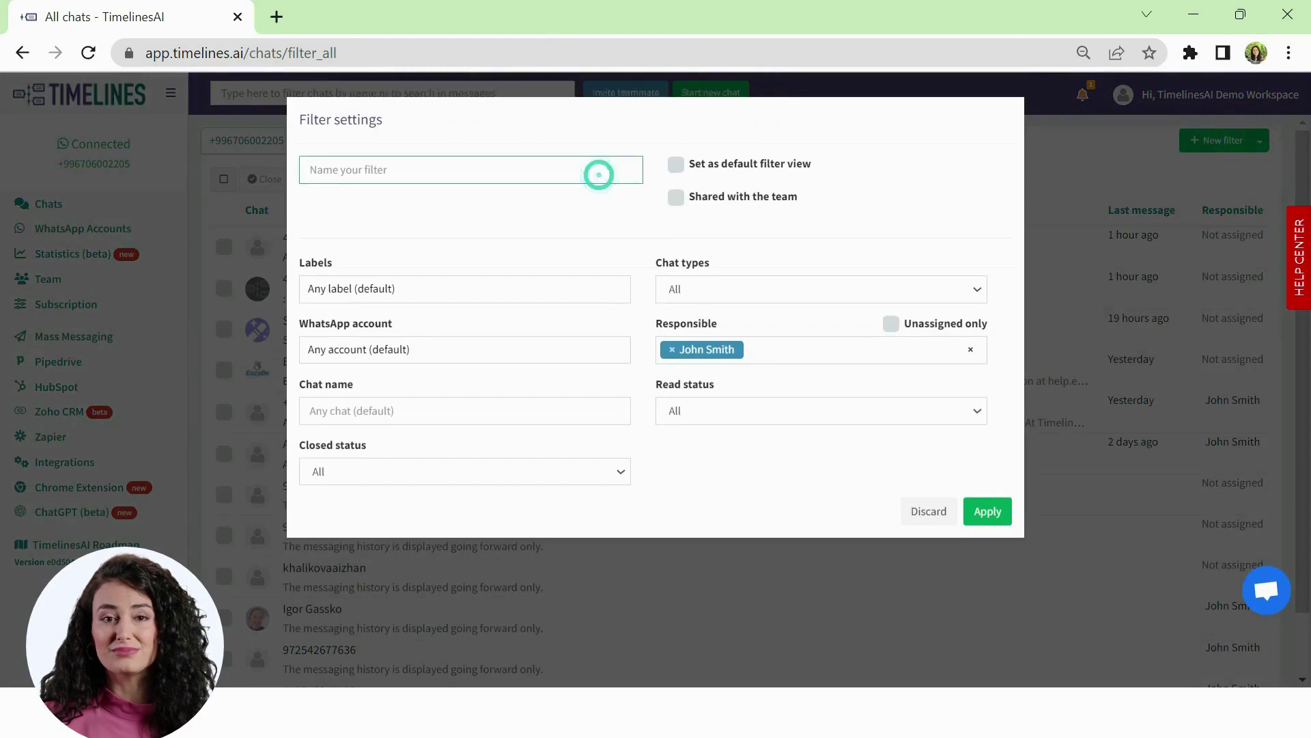
text(John)
click(444, 286)
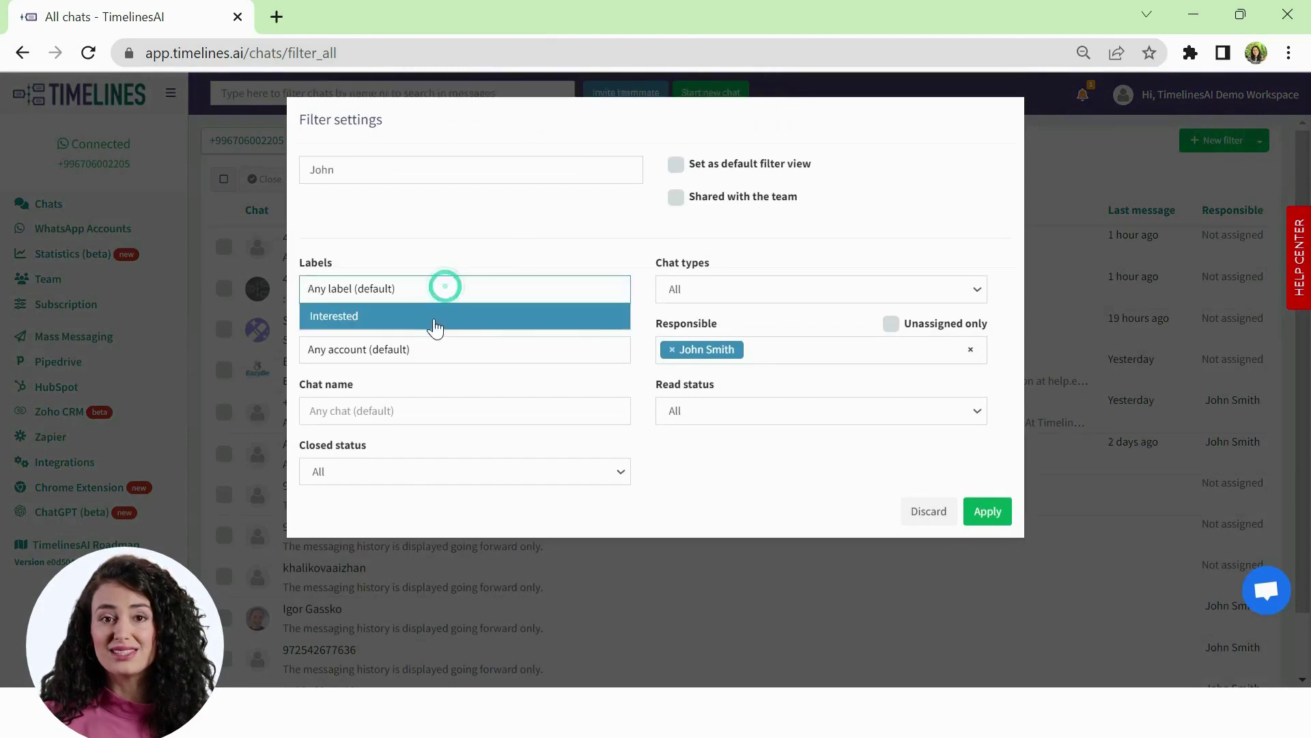
click(413, 349)
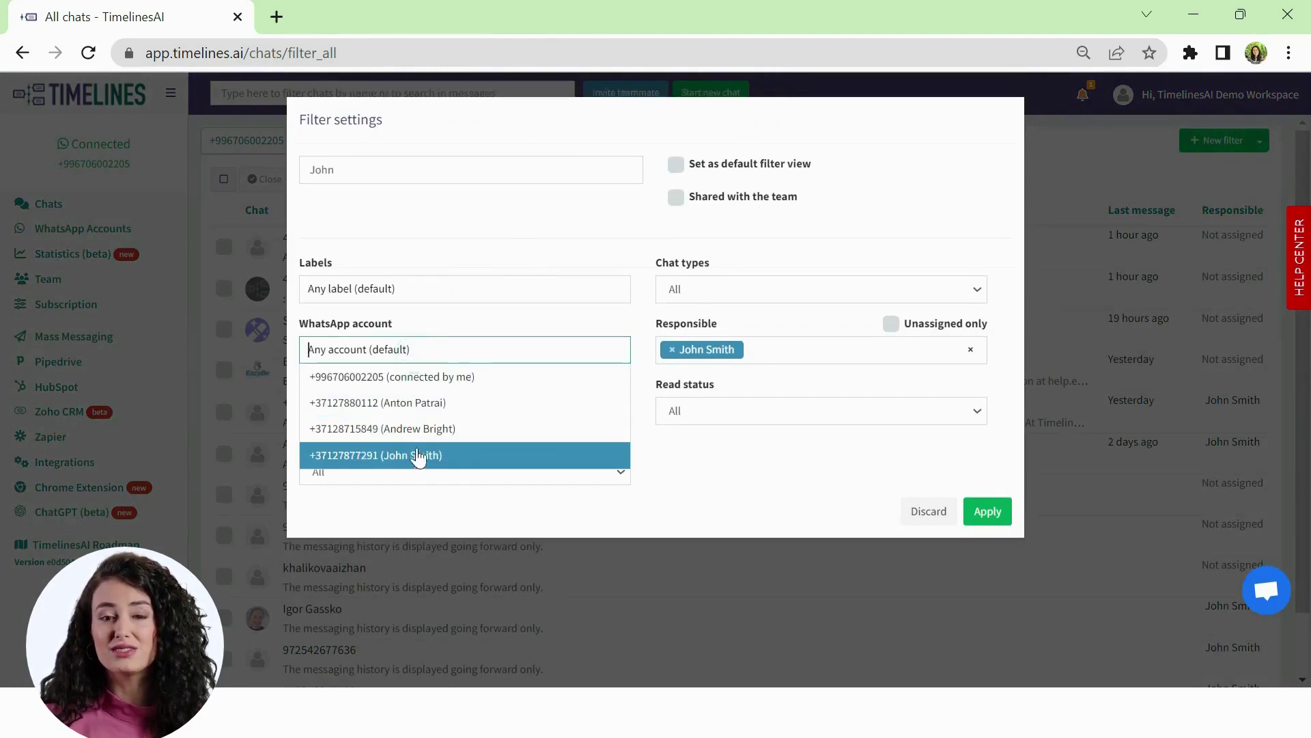
click(673, 349)
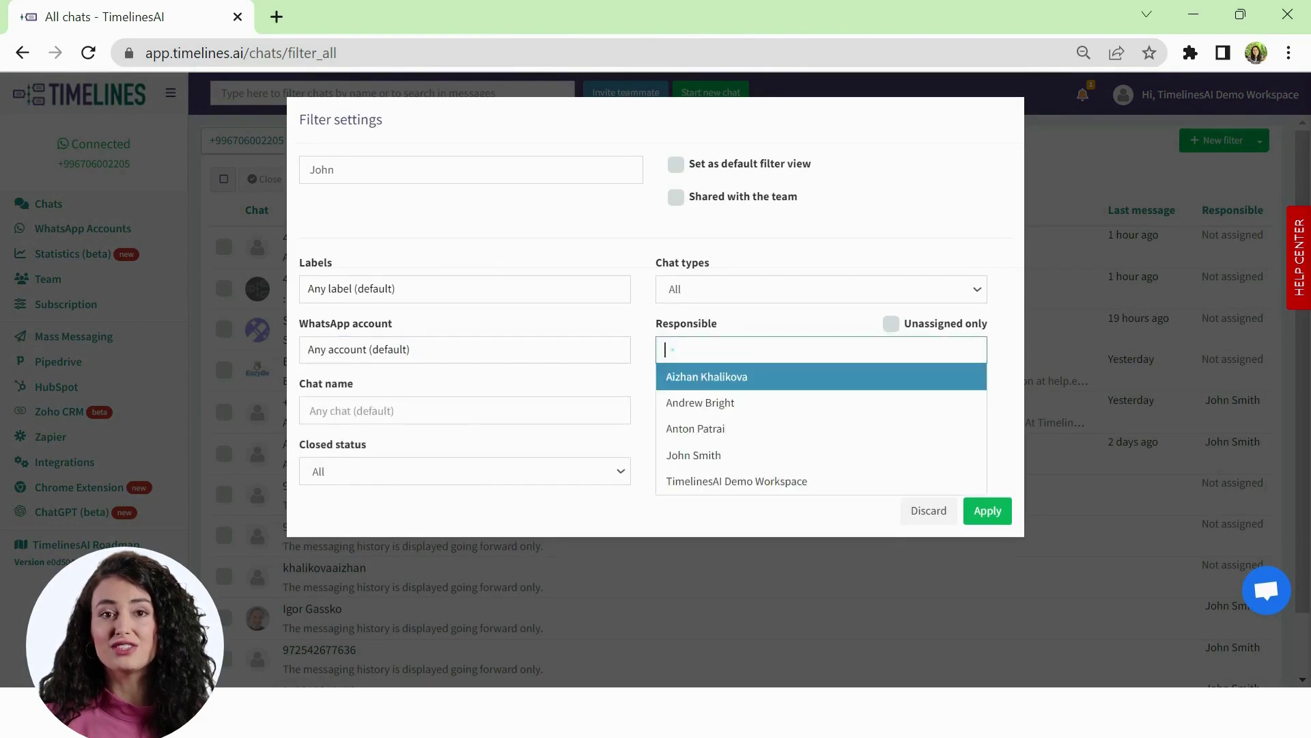
click(698, 293)
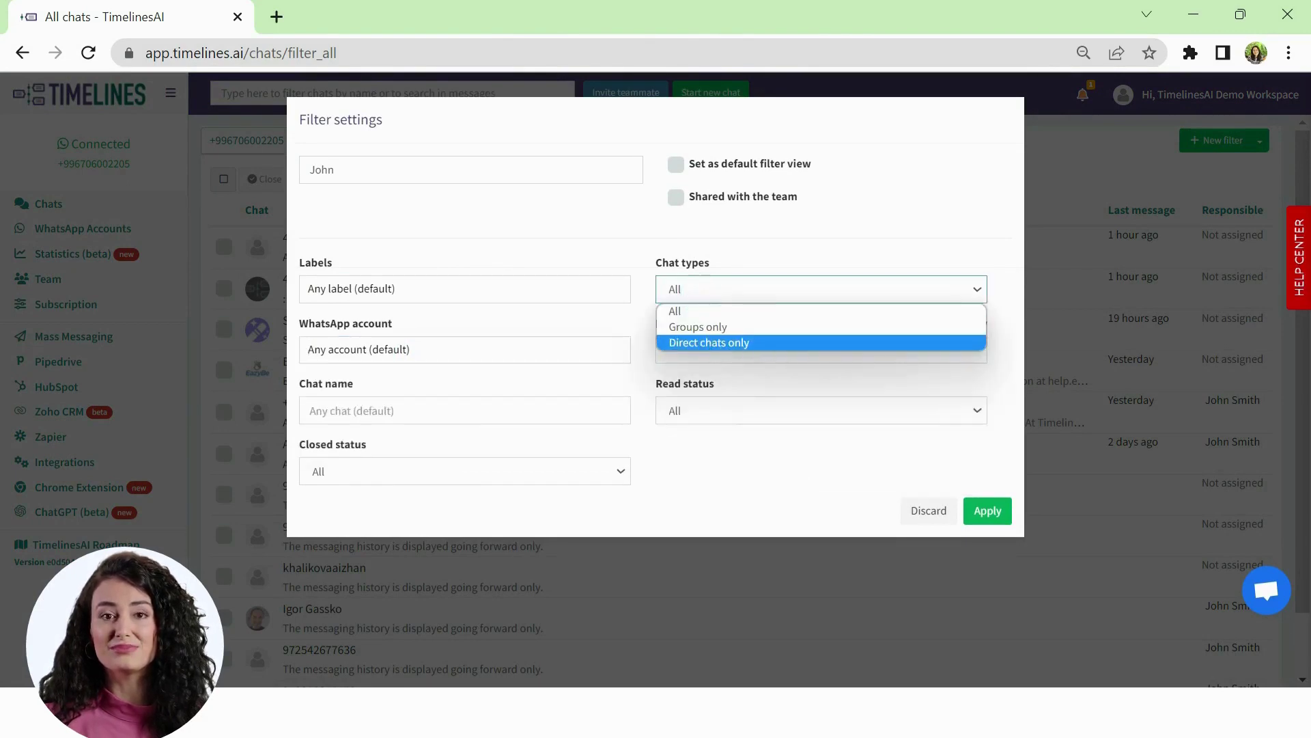
Set the team member as the filter's responsible person, make it the default view shared with the team, and apply it.
click(781, 358)
click(708, 456)
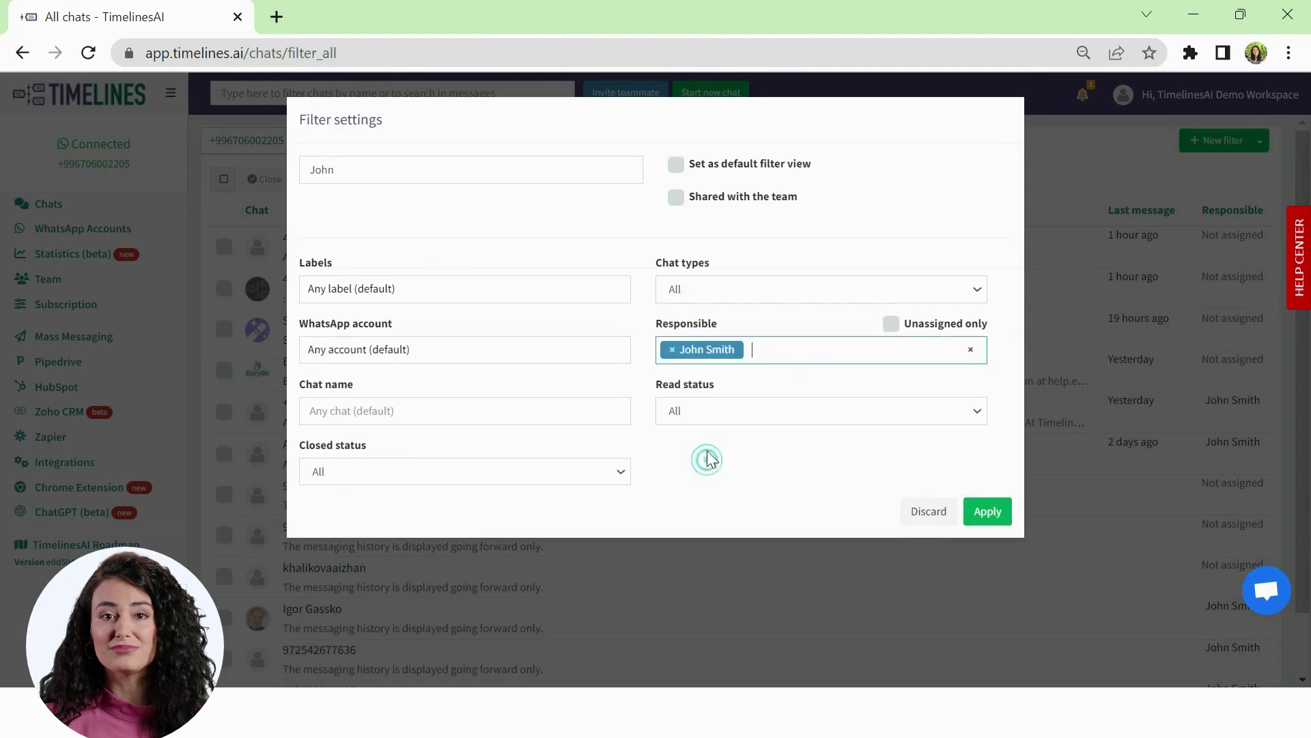
click(677, 164)
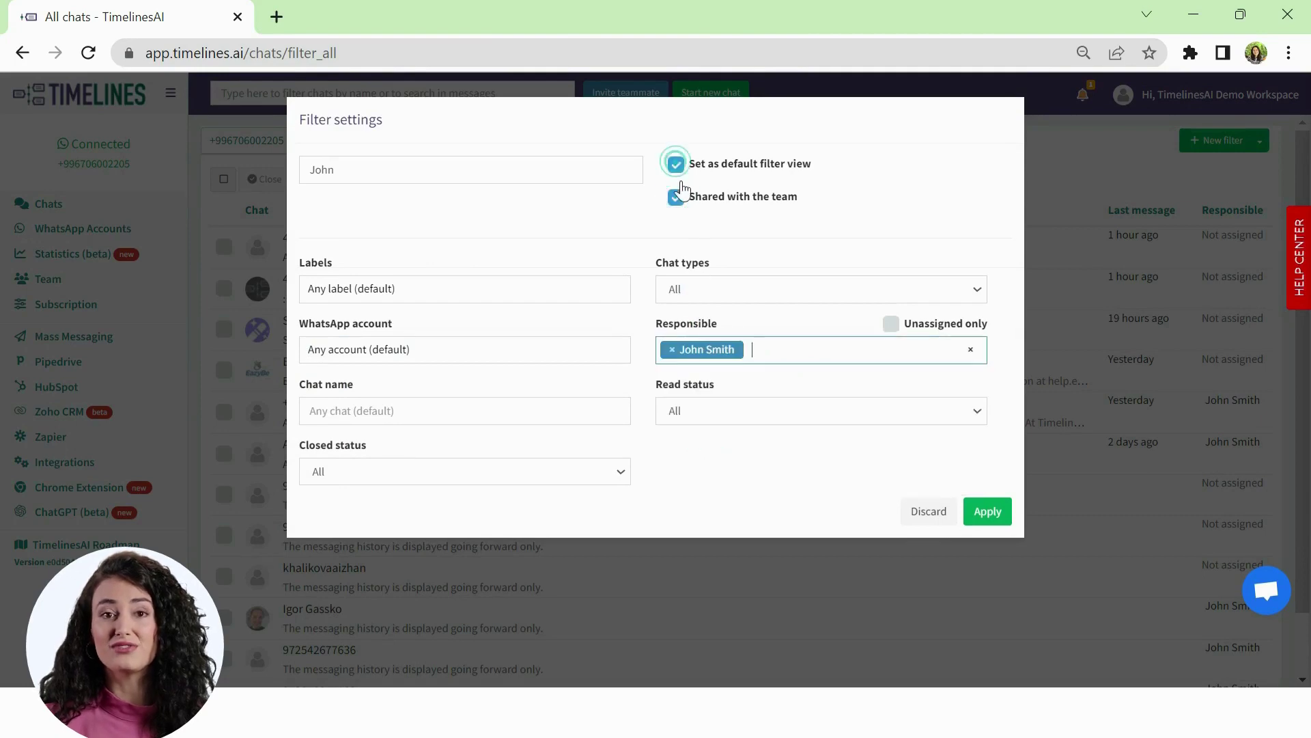
click(994, 516)
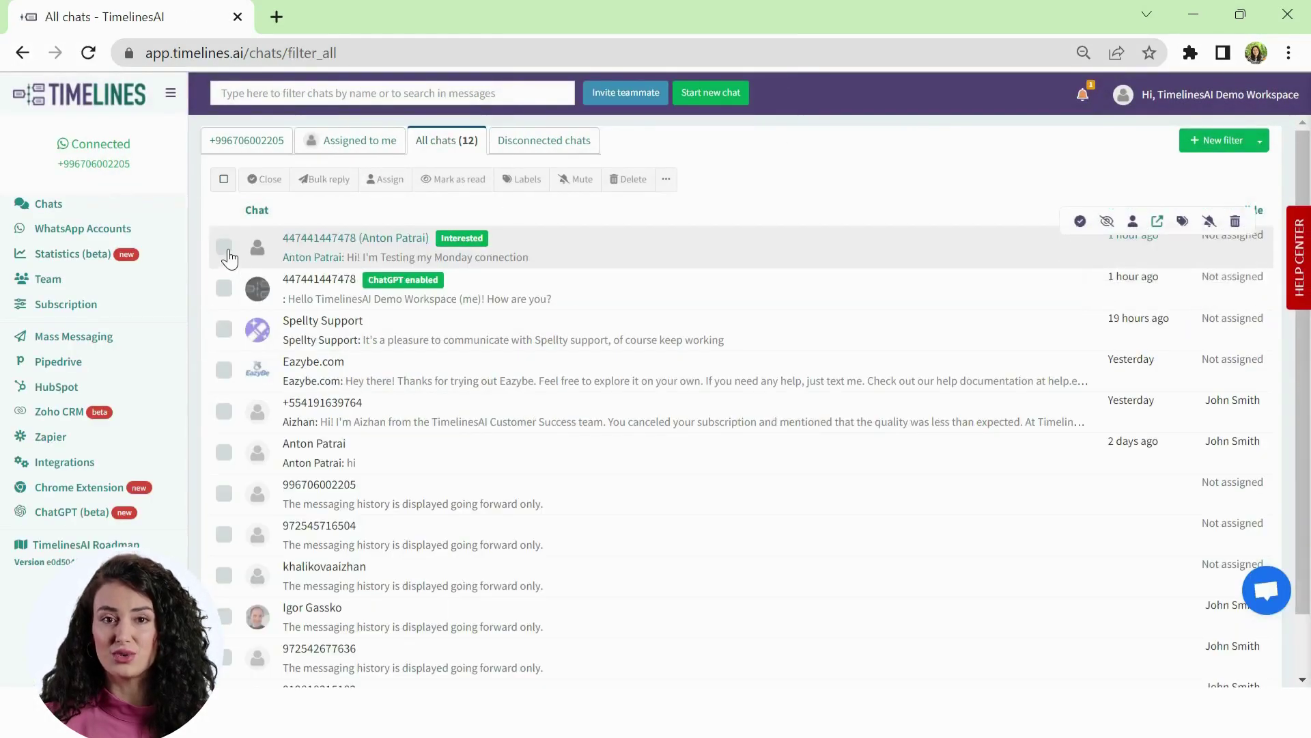
Select the first, second, fifth and sixth chats in the list and open their assignment to a responsible person.
click(224, 247)
click(222, 289)
click(224, 412)
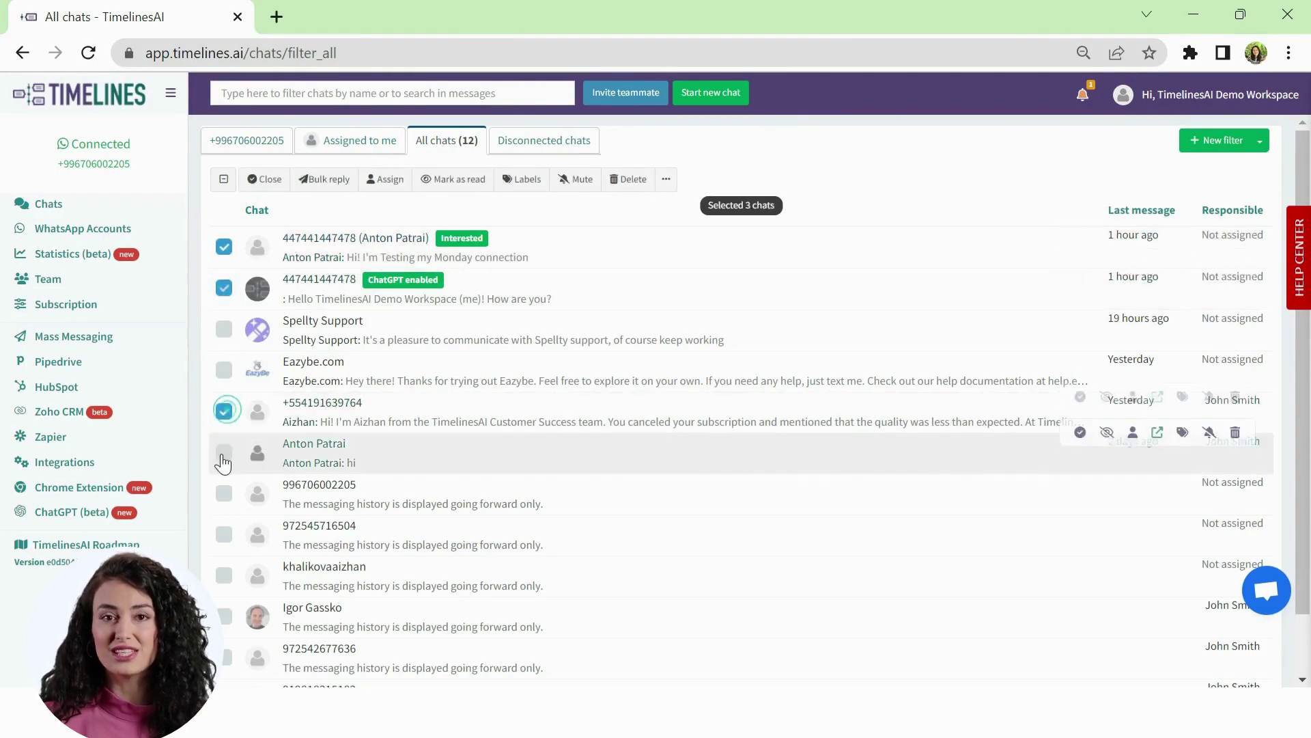
click(226, 451)
click(382, 180)
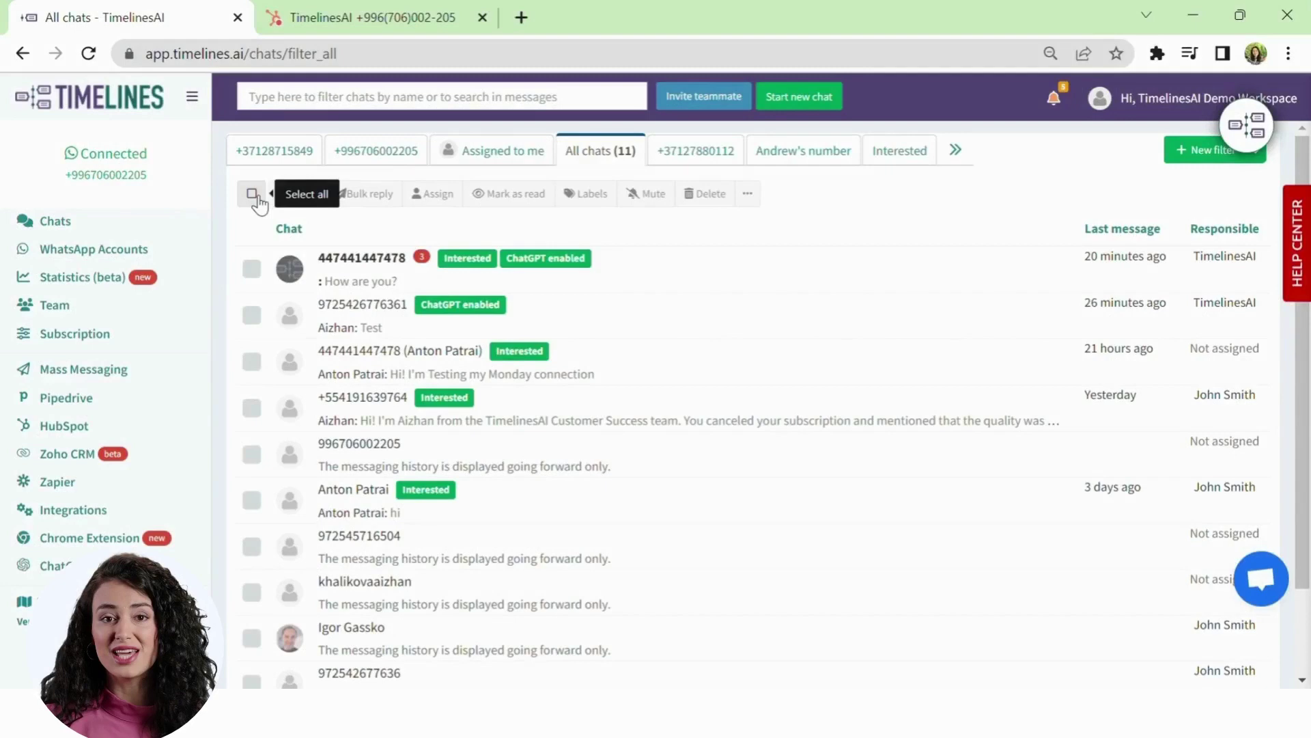
Send all chats a bulk reply using the message template about Native Hubspot, Pipedrive, Zoho, and Monday integration.
click(252, 194)
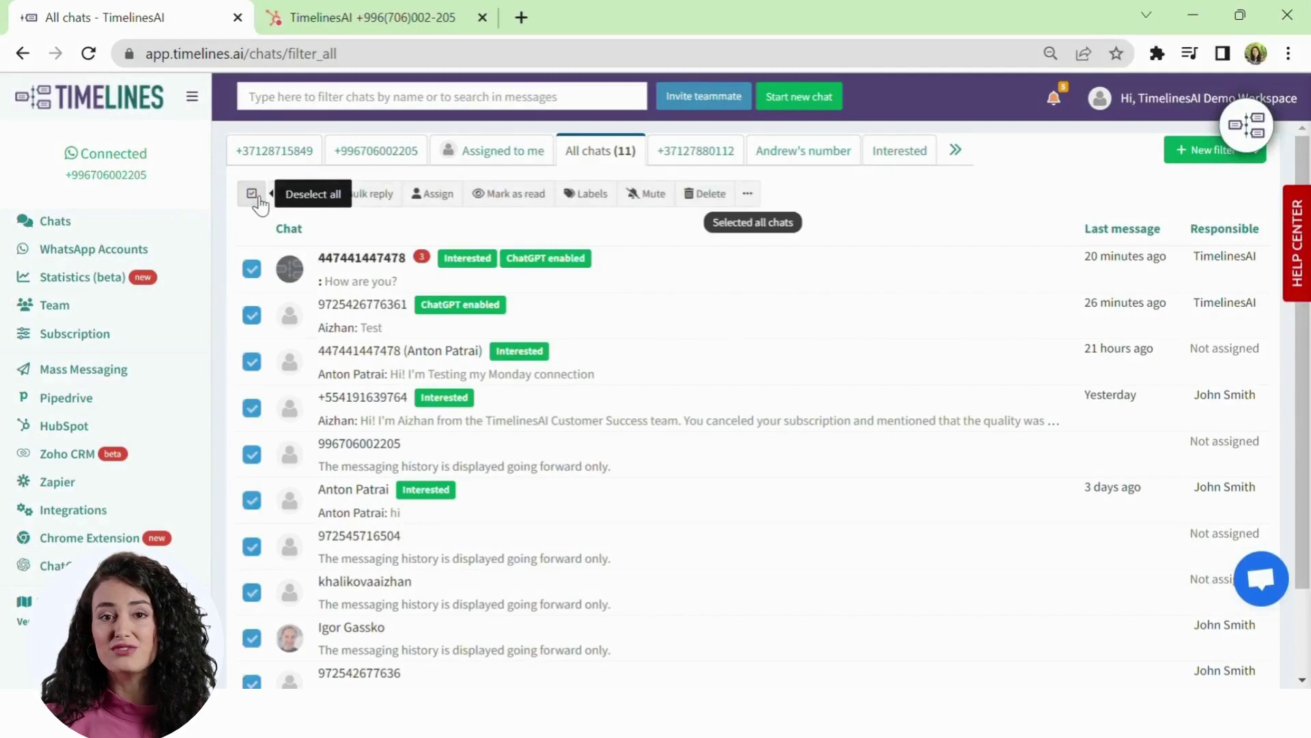
click(381, 196)
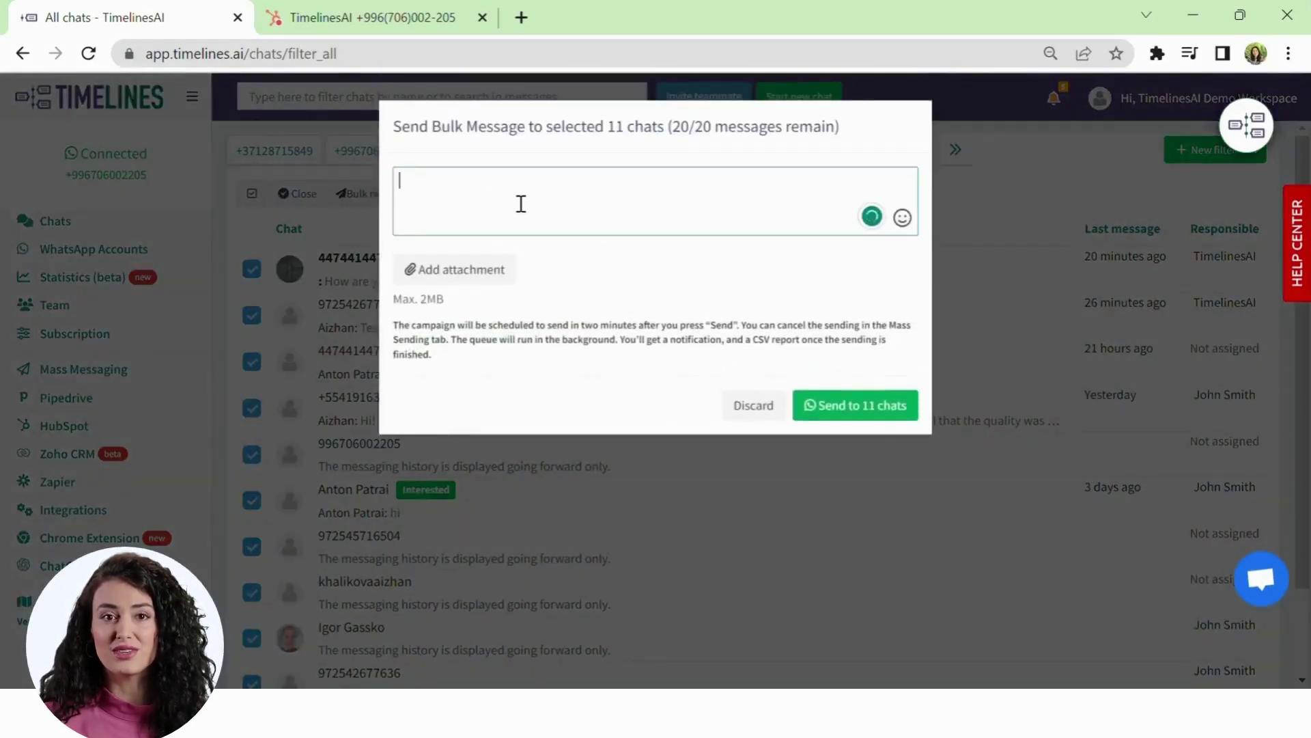
text(/)
click(482, 349)
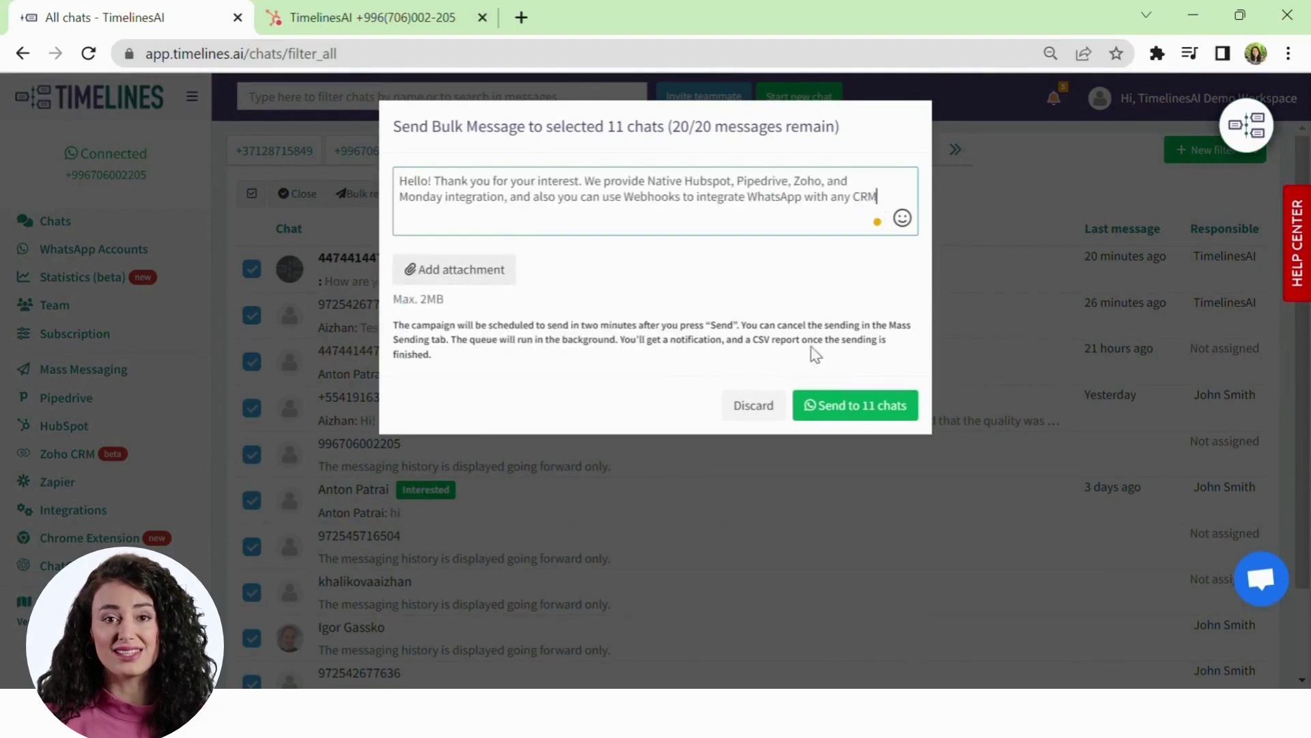
click(838, 412)
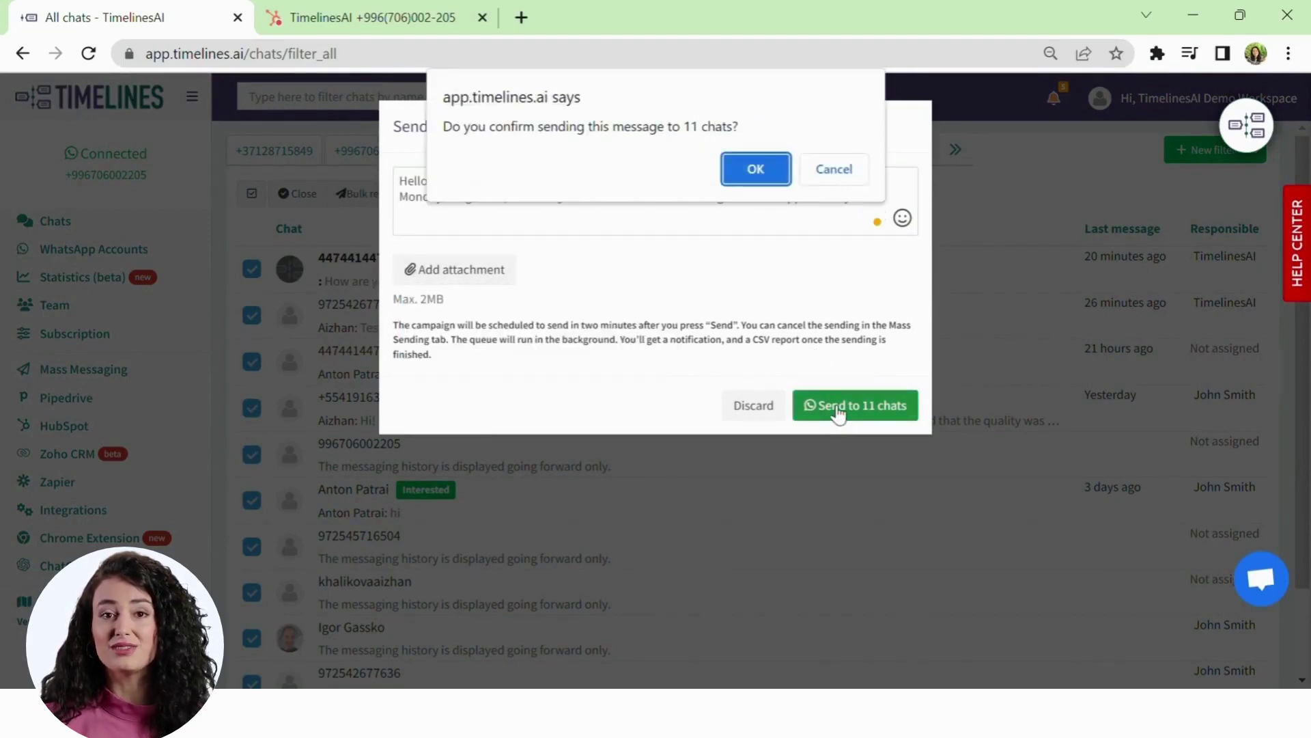
click(747, 179)
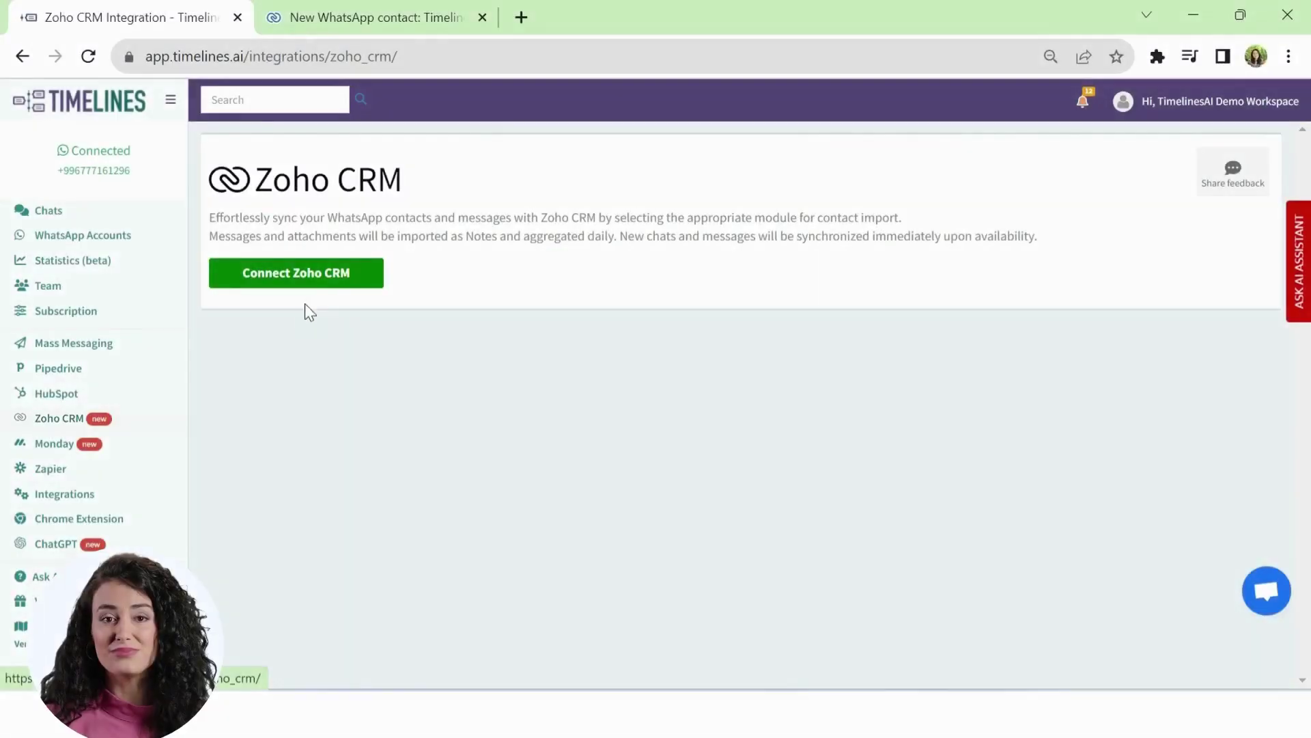
Connect Zoho CRM using the production organization portal7821 and grant TimelinesAI access to its data.
click(304, 277)
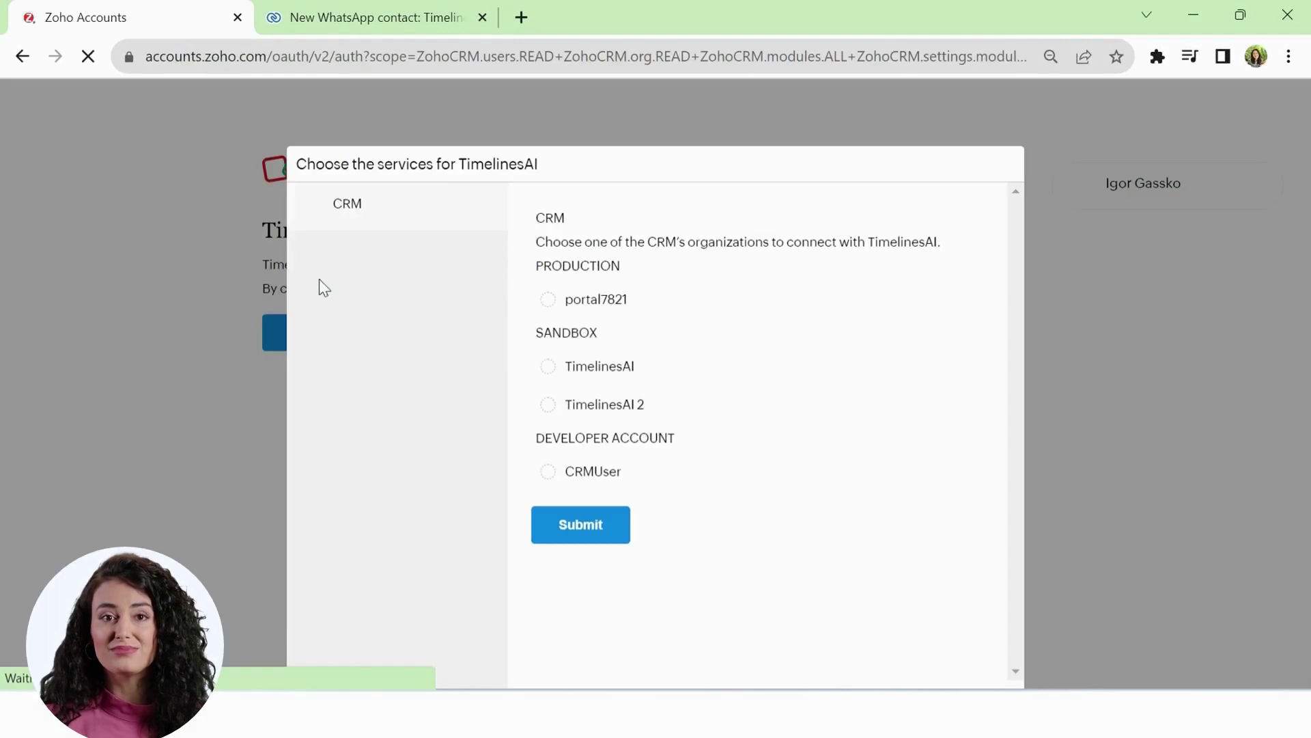
click(548, 300)
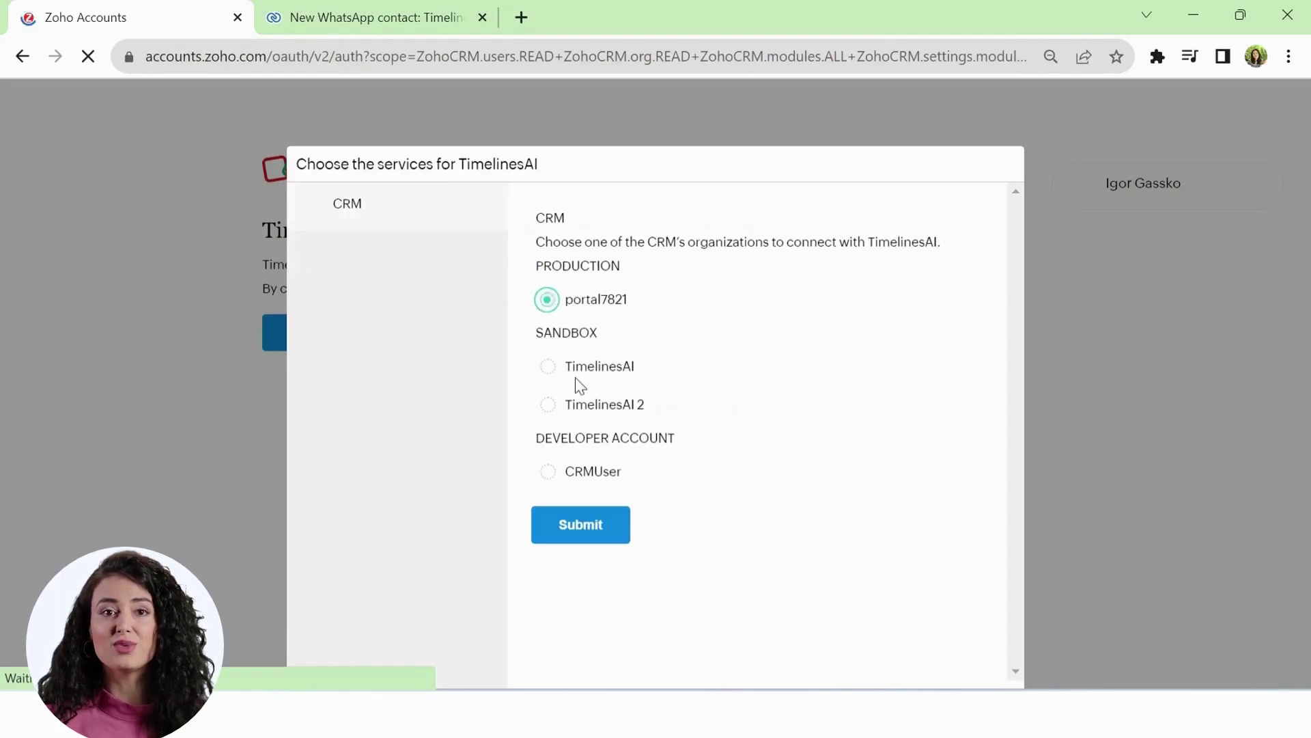
click(581, 525)
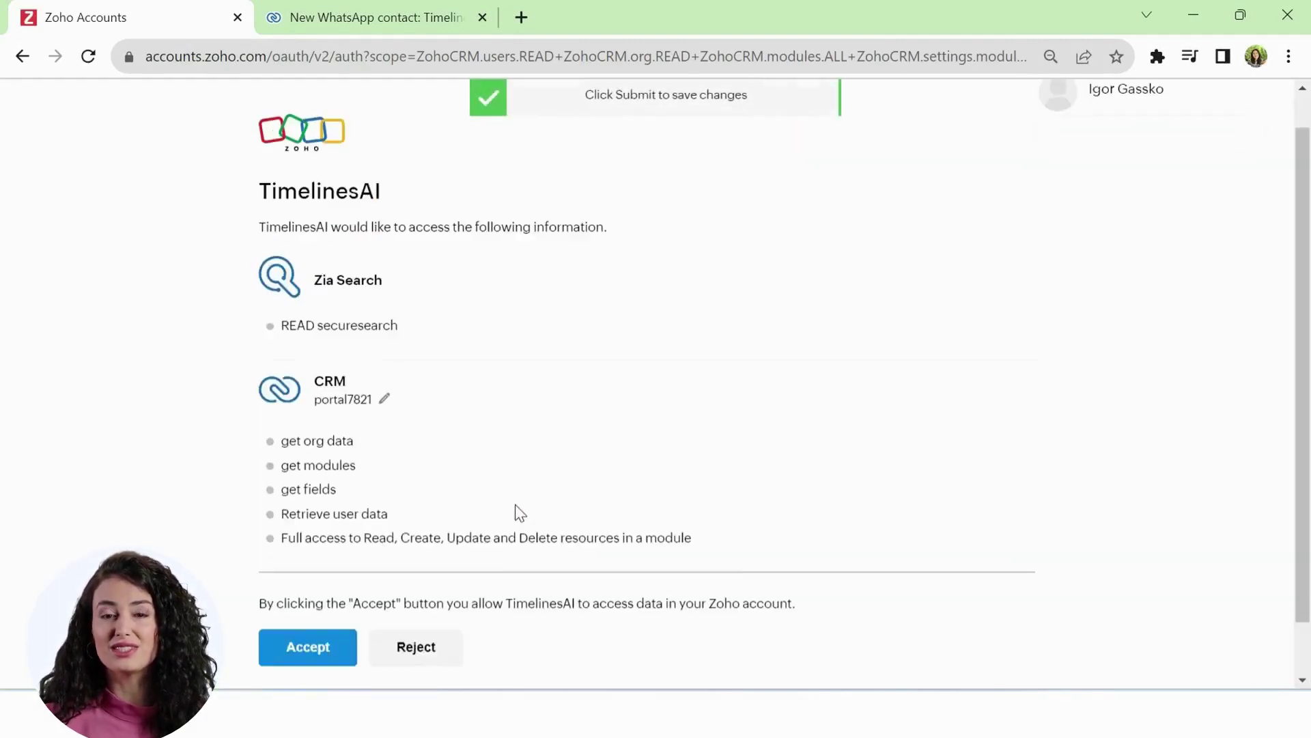
scroll(410, 539, down, 1)
click(309, 591)
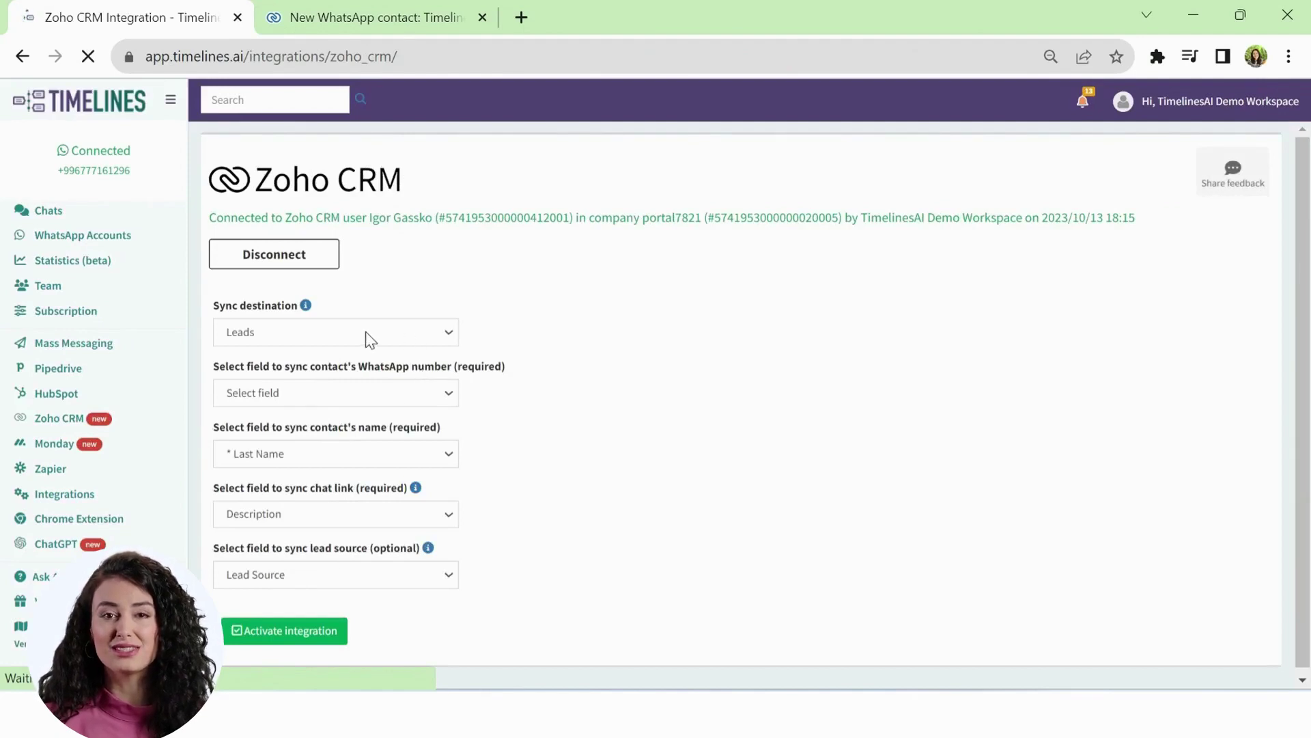
Set the Zoho CRM sync destination to Leads and sync the contact's WhatsApp number to the Phone field.
click(282, 335)
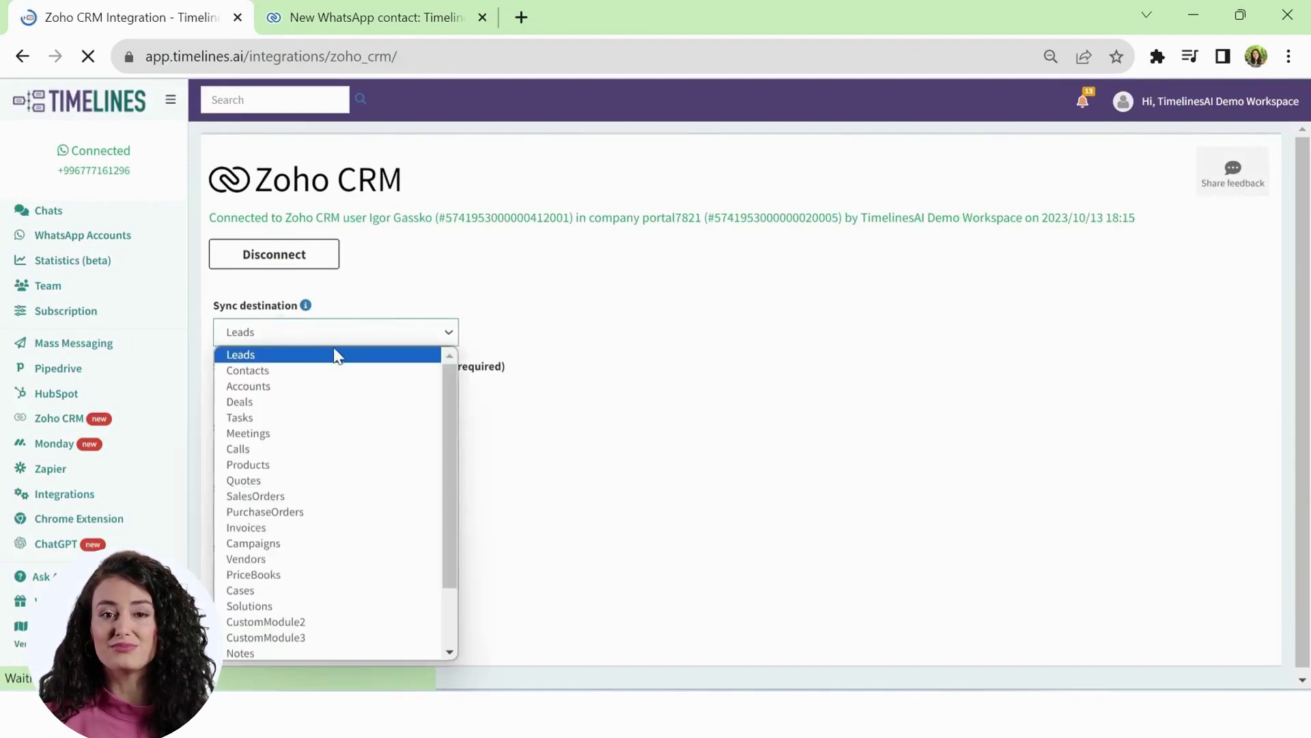
click(314, 354)
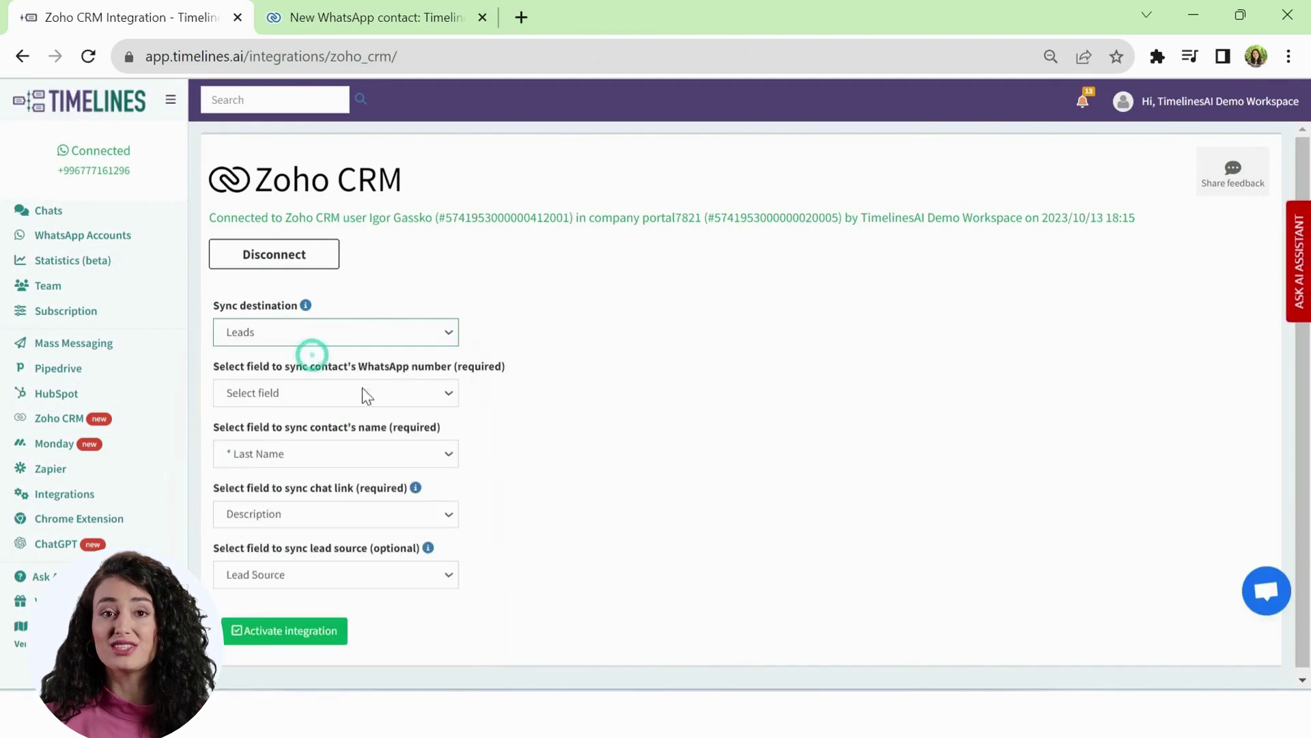
click(353, 391)
click(280, 433)
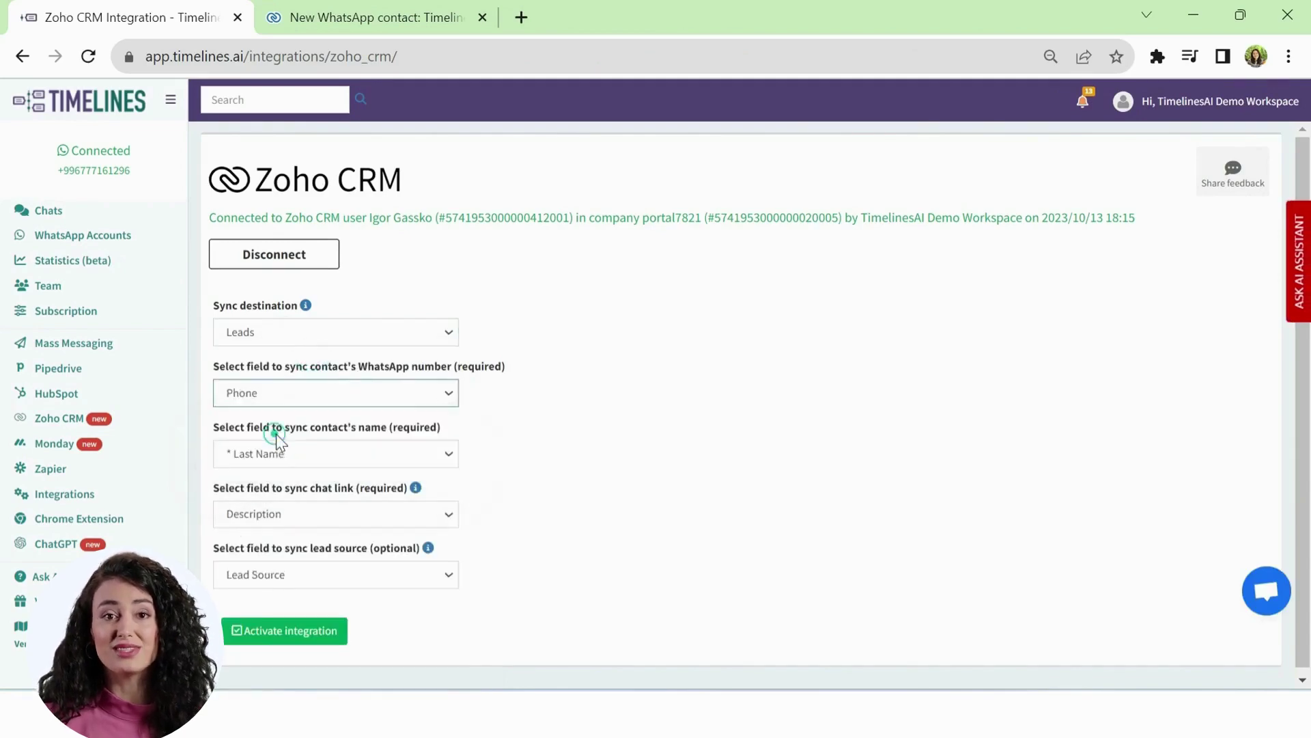
Map the contact's name to Last Name, the chat link to Description, and the lead source to Lead Source.
scroll(457, 425, down, 1)
click(322, 449)
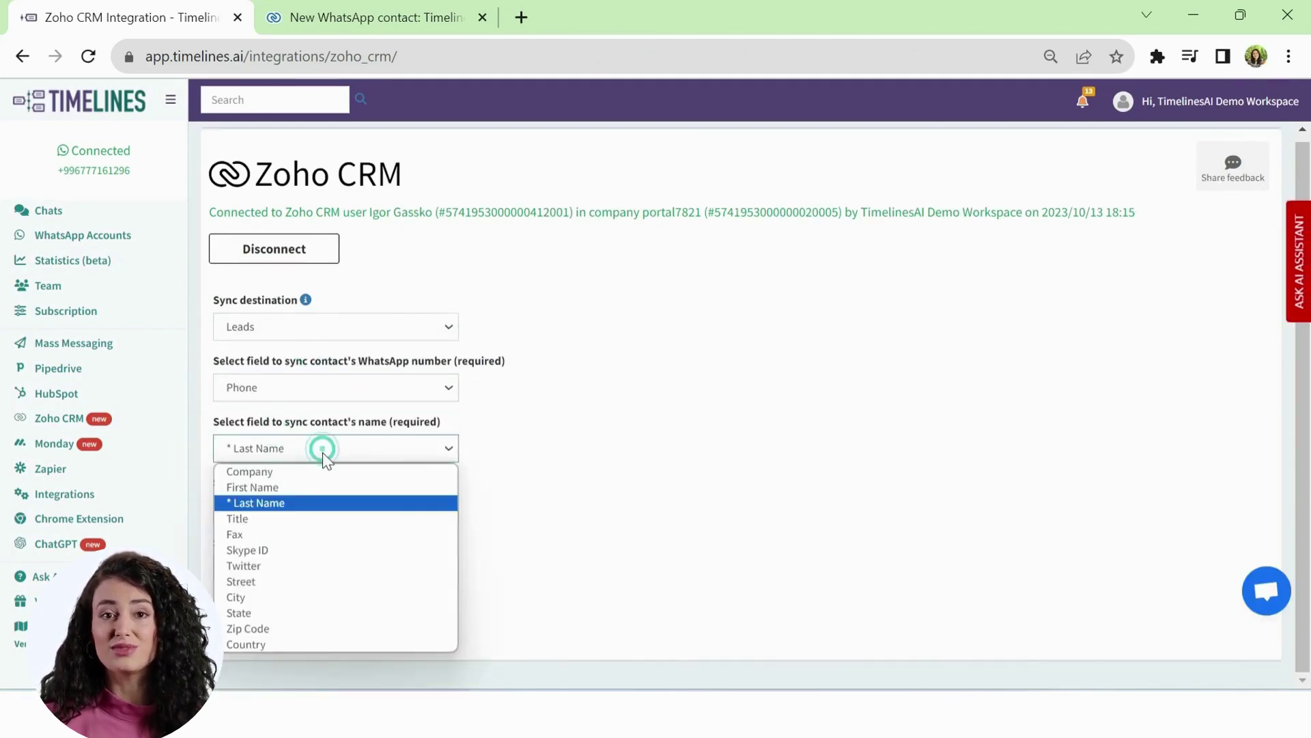
click(299, 504)
click(362, 508)
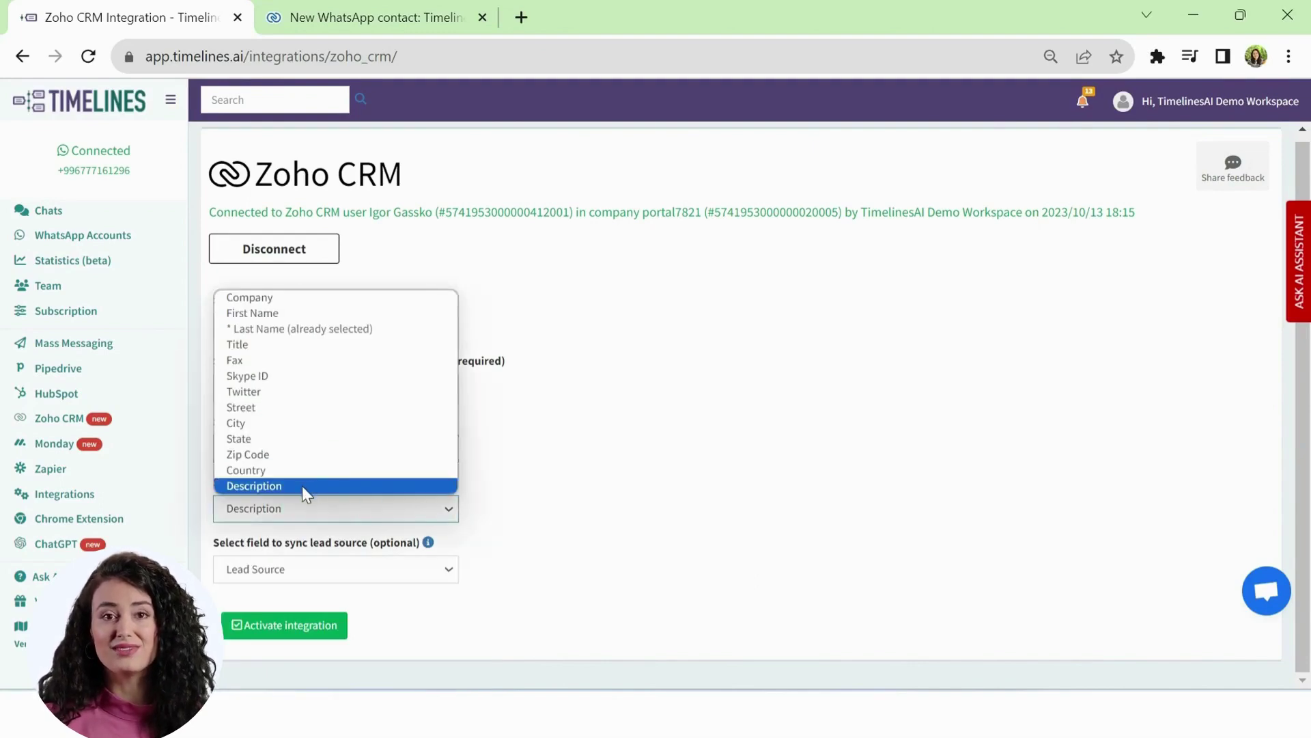
click(302, 485)
click(322, 571)
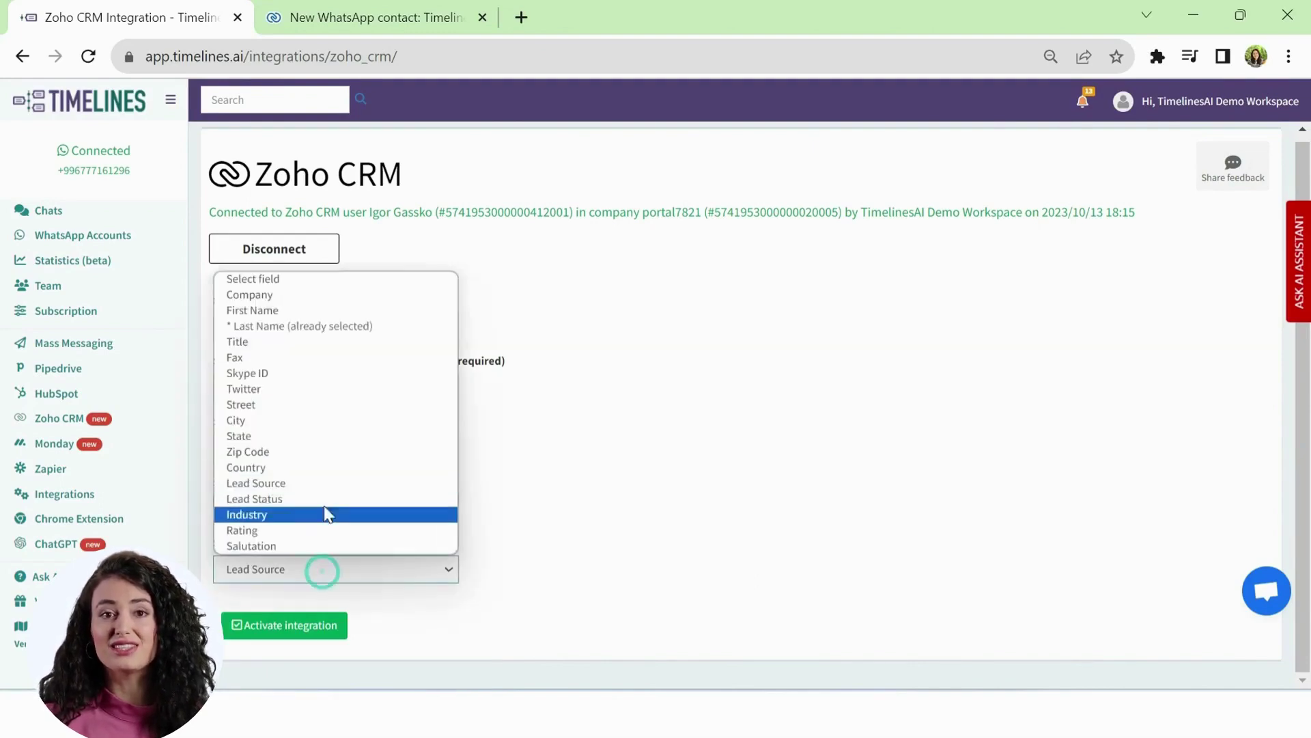
click(305, 487)
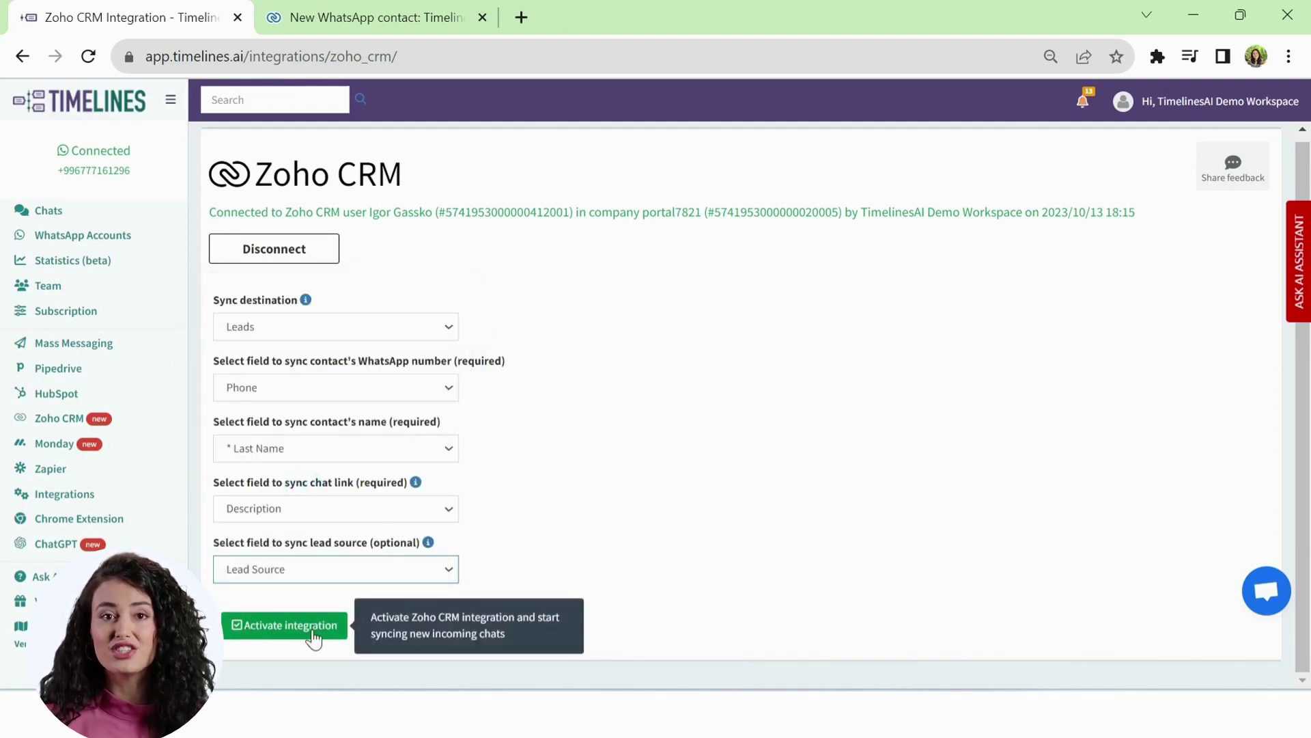
Activate the Zoho CRM integration and run its integration test.
click(252, 625)
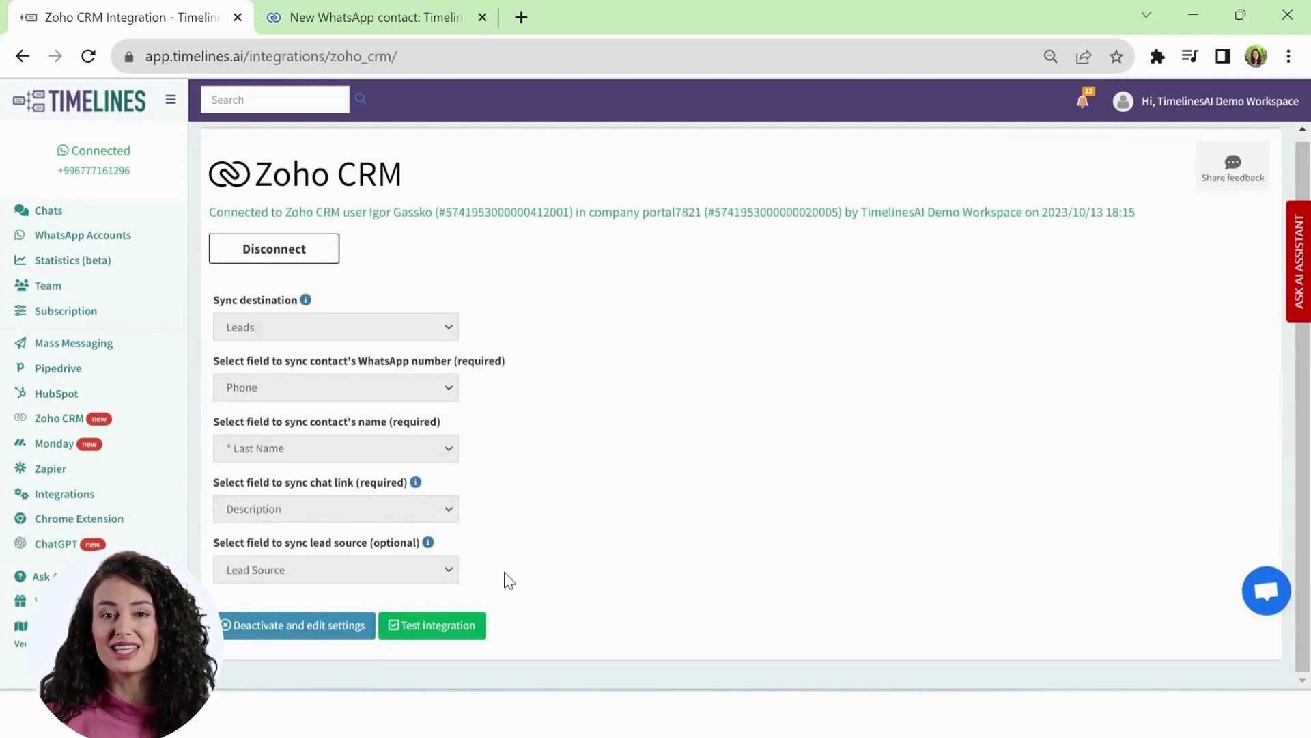
click(468, 635)
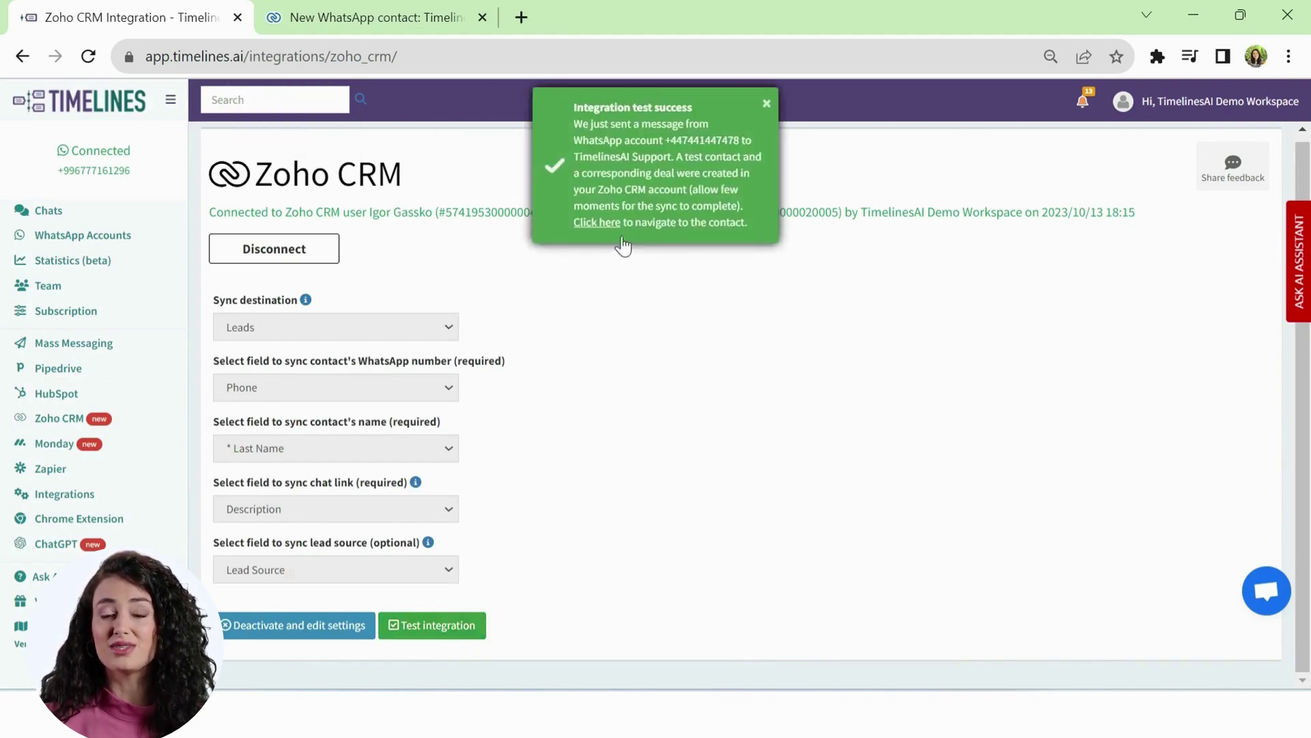
Switch to Zoho CRM and examine the new WhatsApp contact's lead information and the chat link in its description.
click(439, 23)
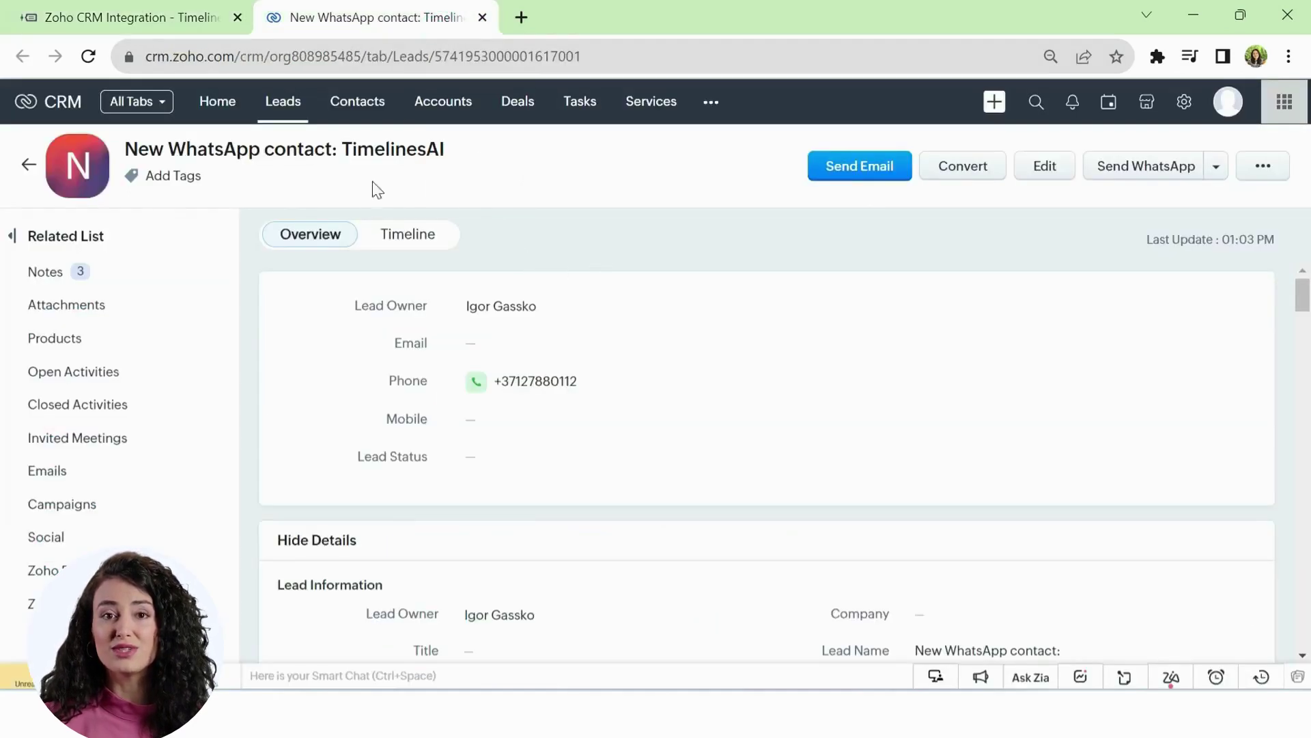
scroll(572, 354, down, 4)
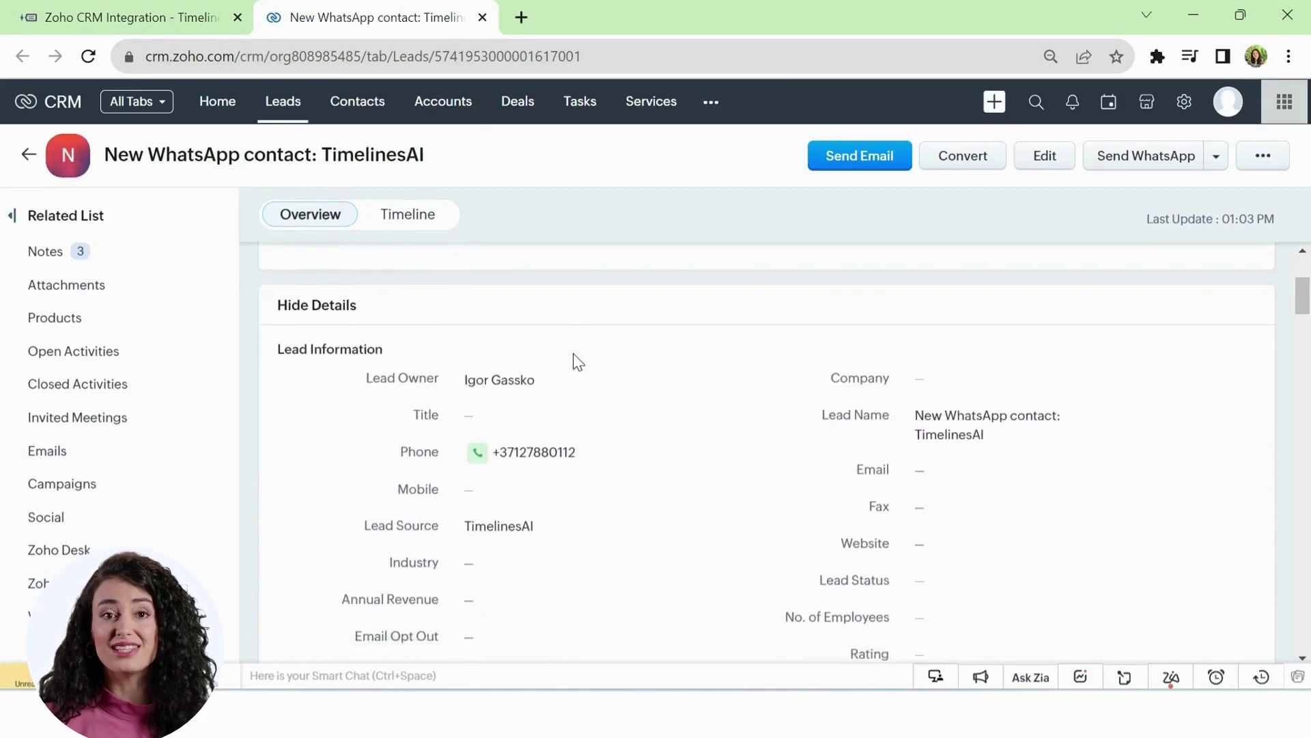
scroll(572, 354, down, 3)
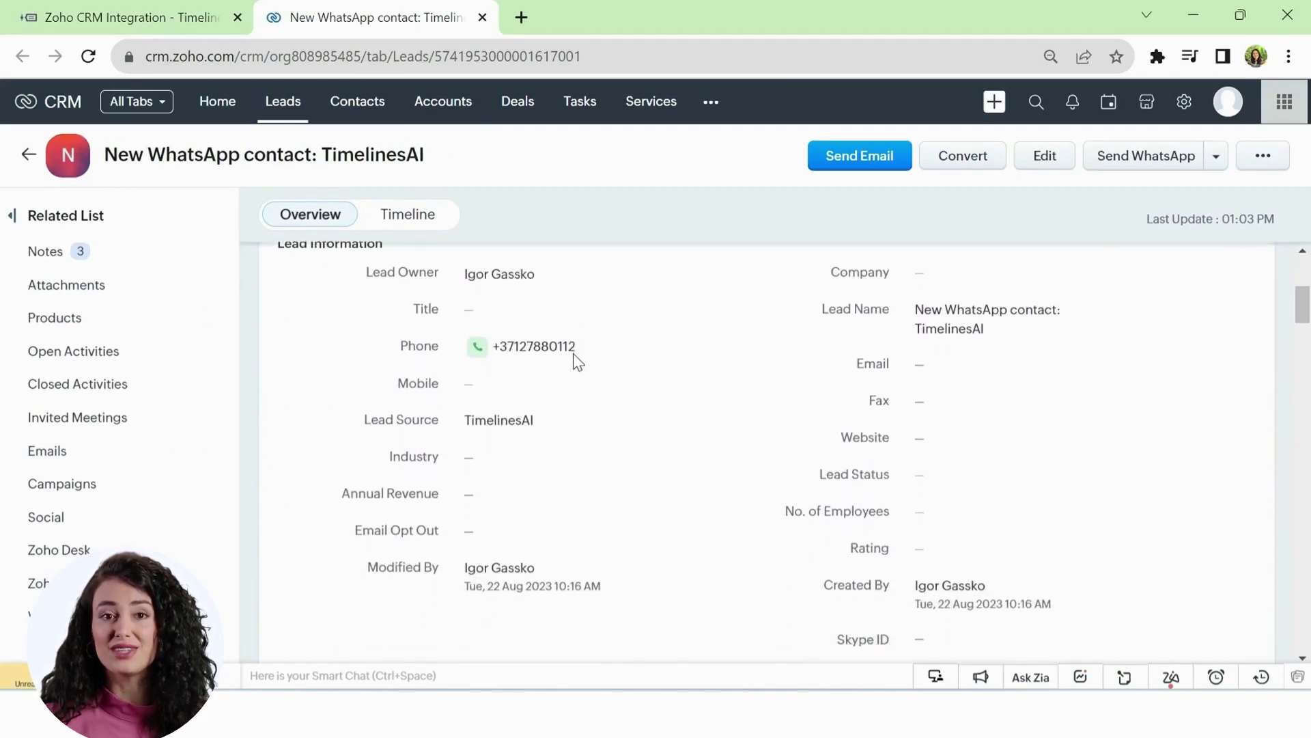
scroll(573, 354, down, 8)
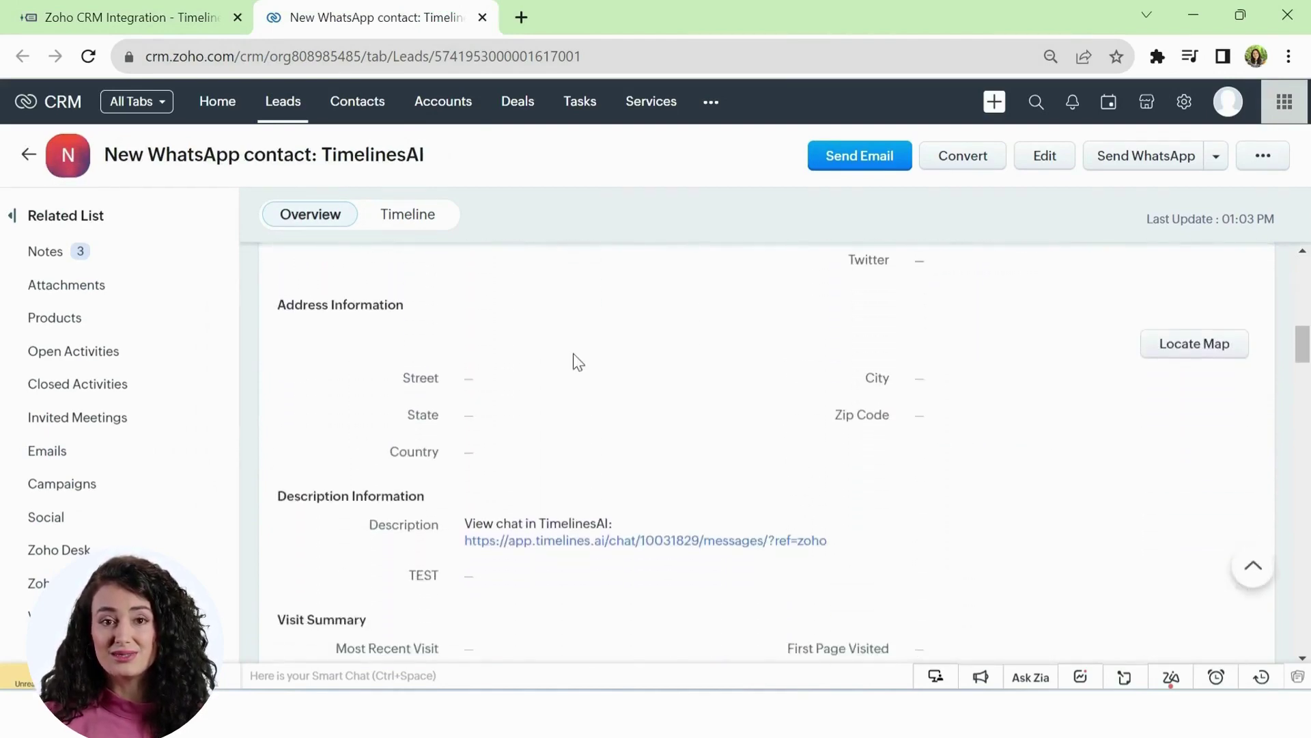
scroll(572, 353, down, 2)
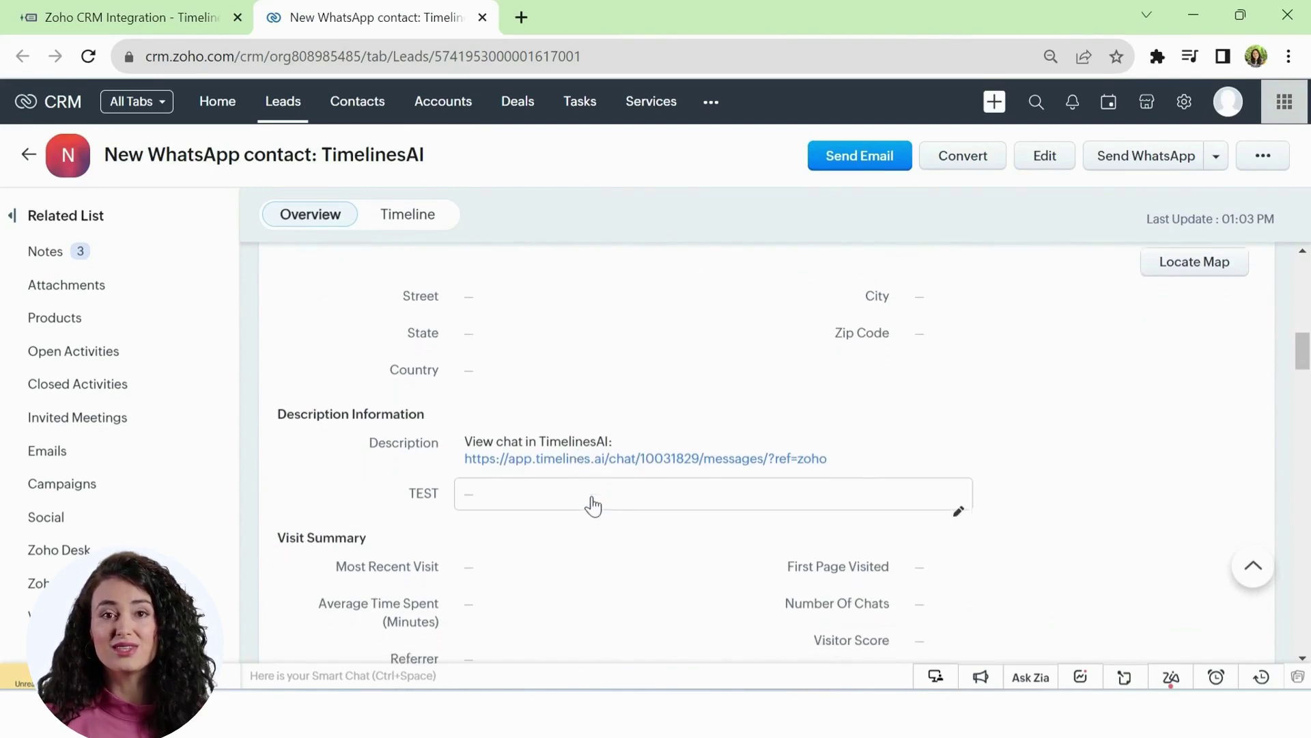
Expand the newest WhatsApp chat note on the lead, review the synced conversation and open its direct chat link.
scroll(592, 505, down, 6)
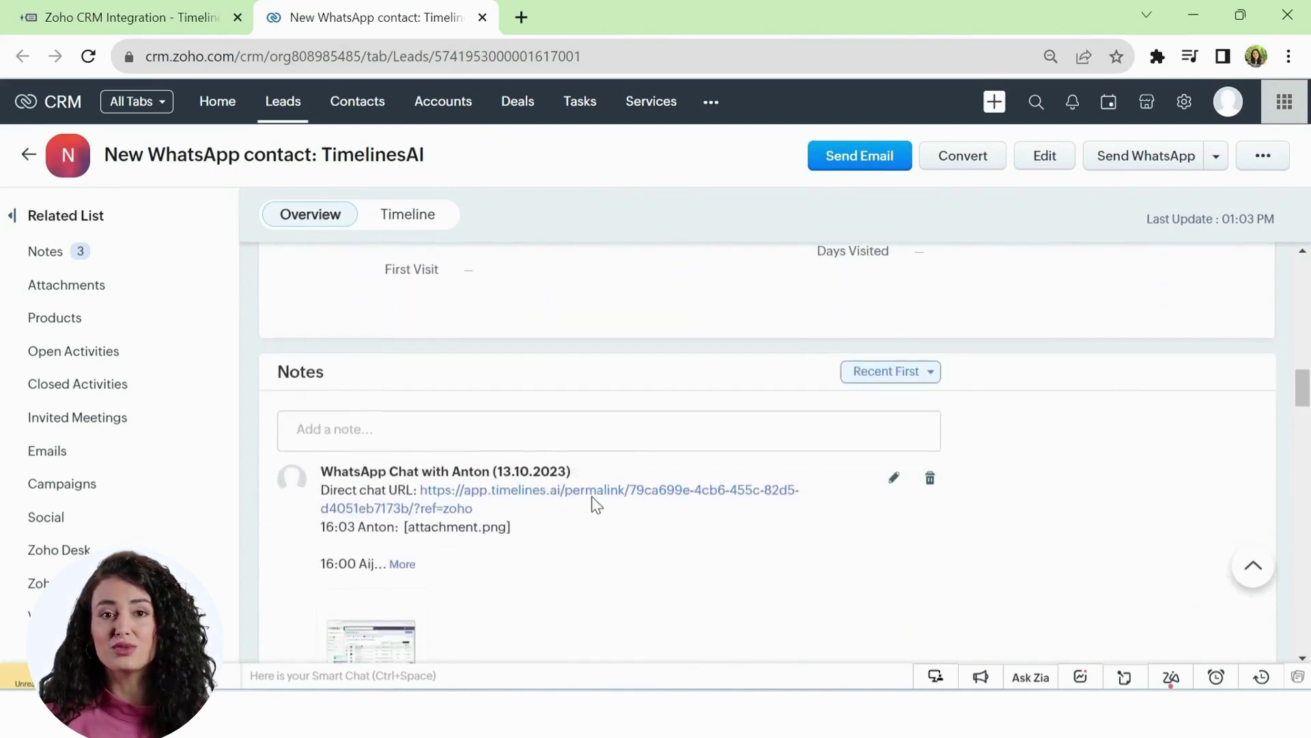
scroll(593, 505, down, 2)
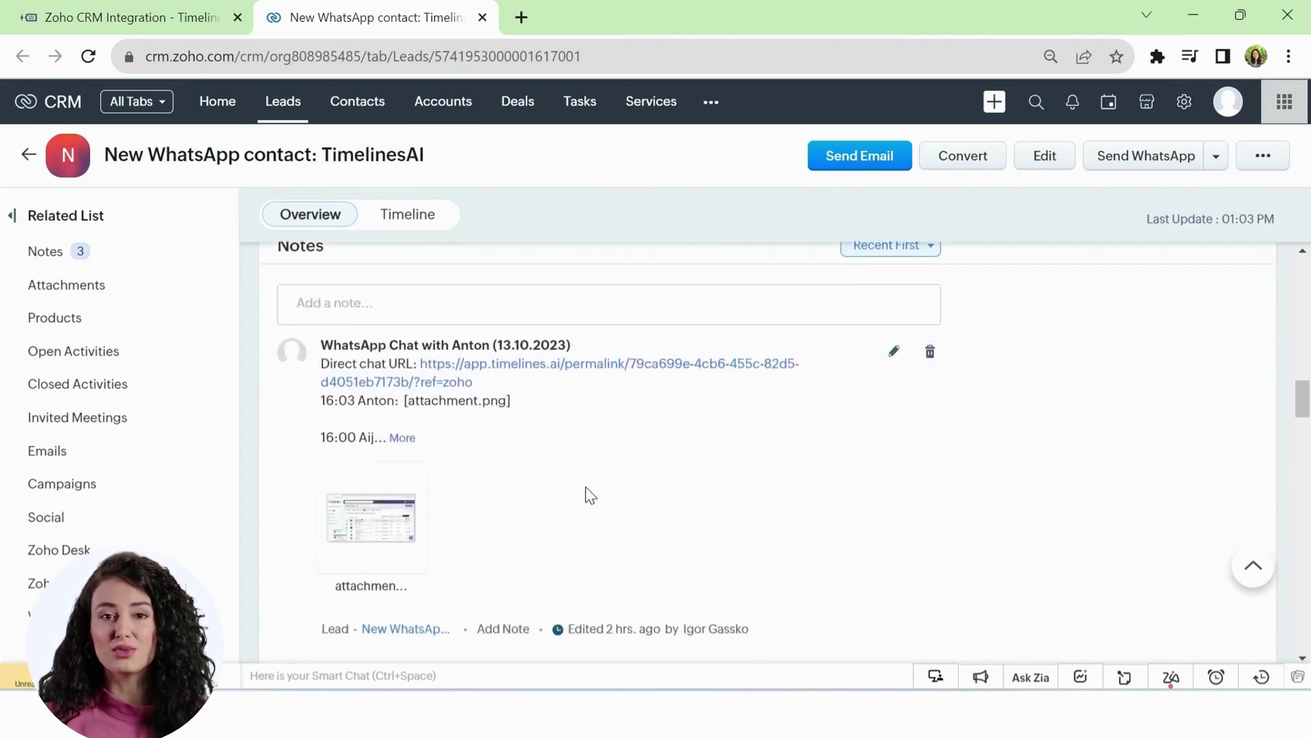
click(403, 437)
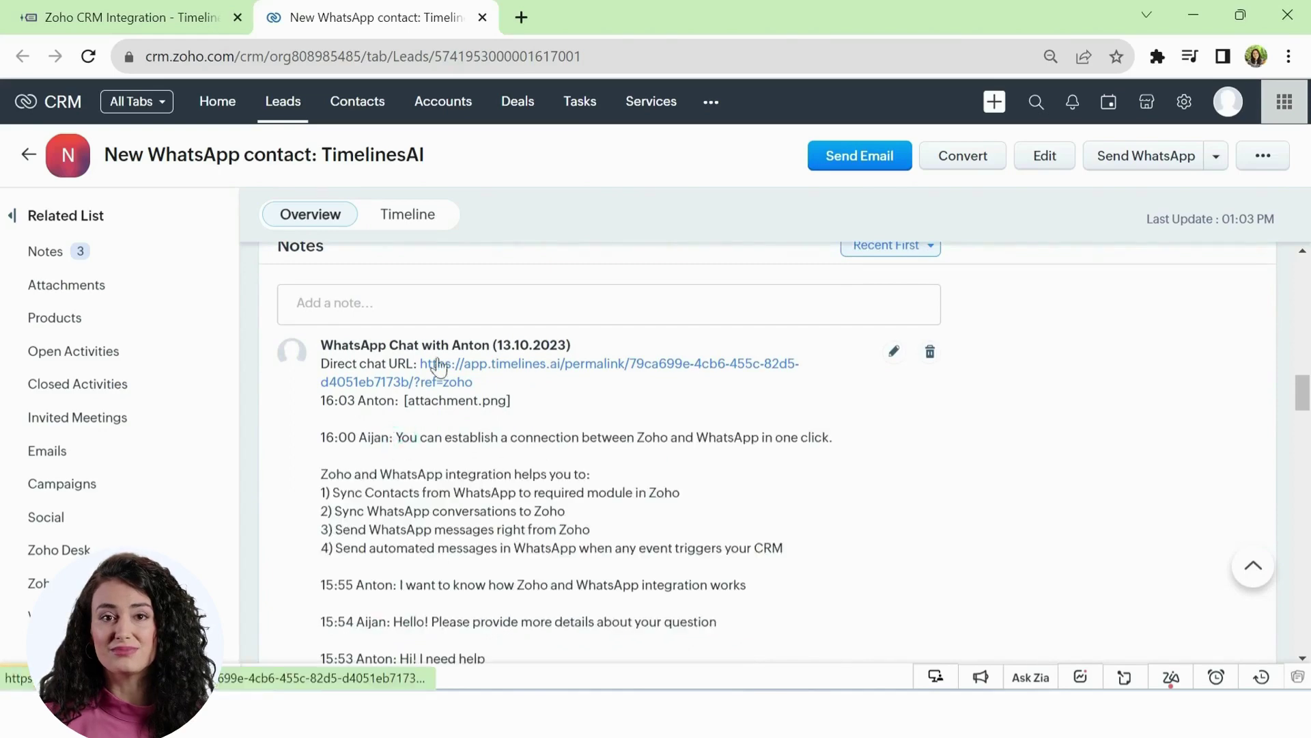
scroll(452, 572, down, 3)
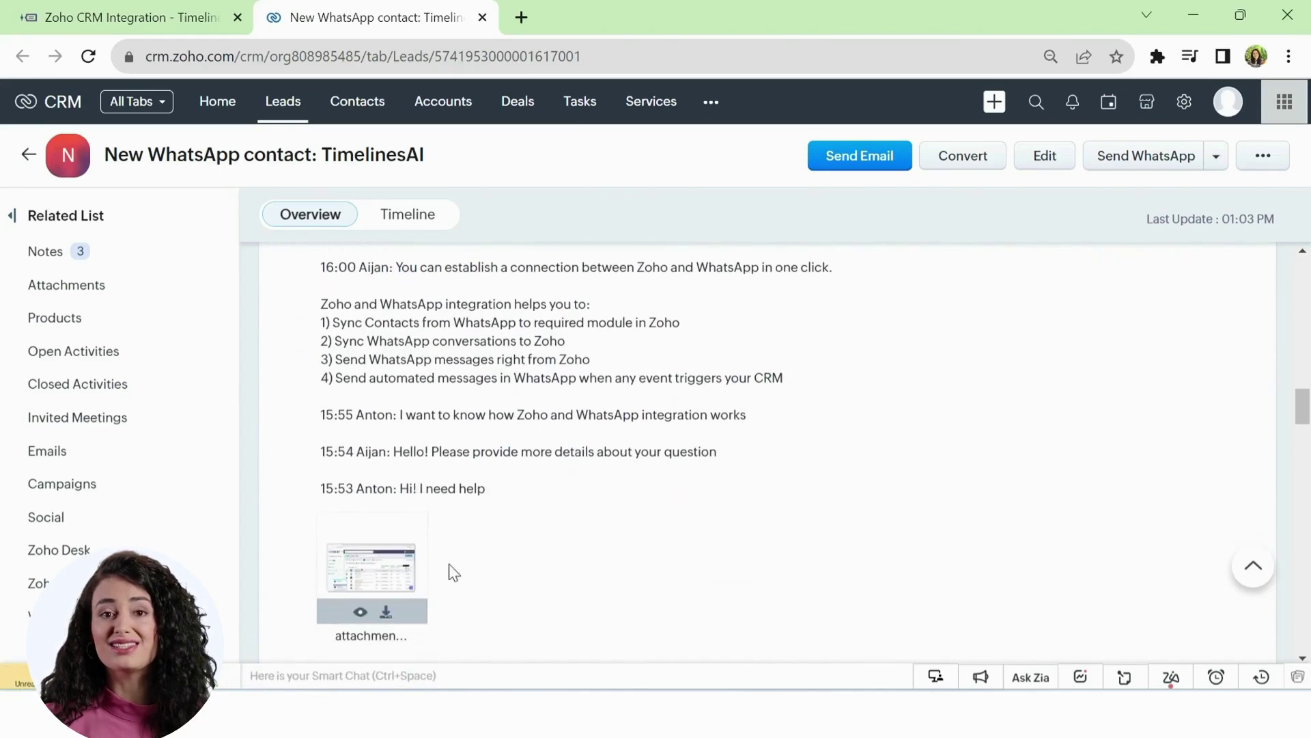
scroll(453, 572, down, 3)
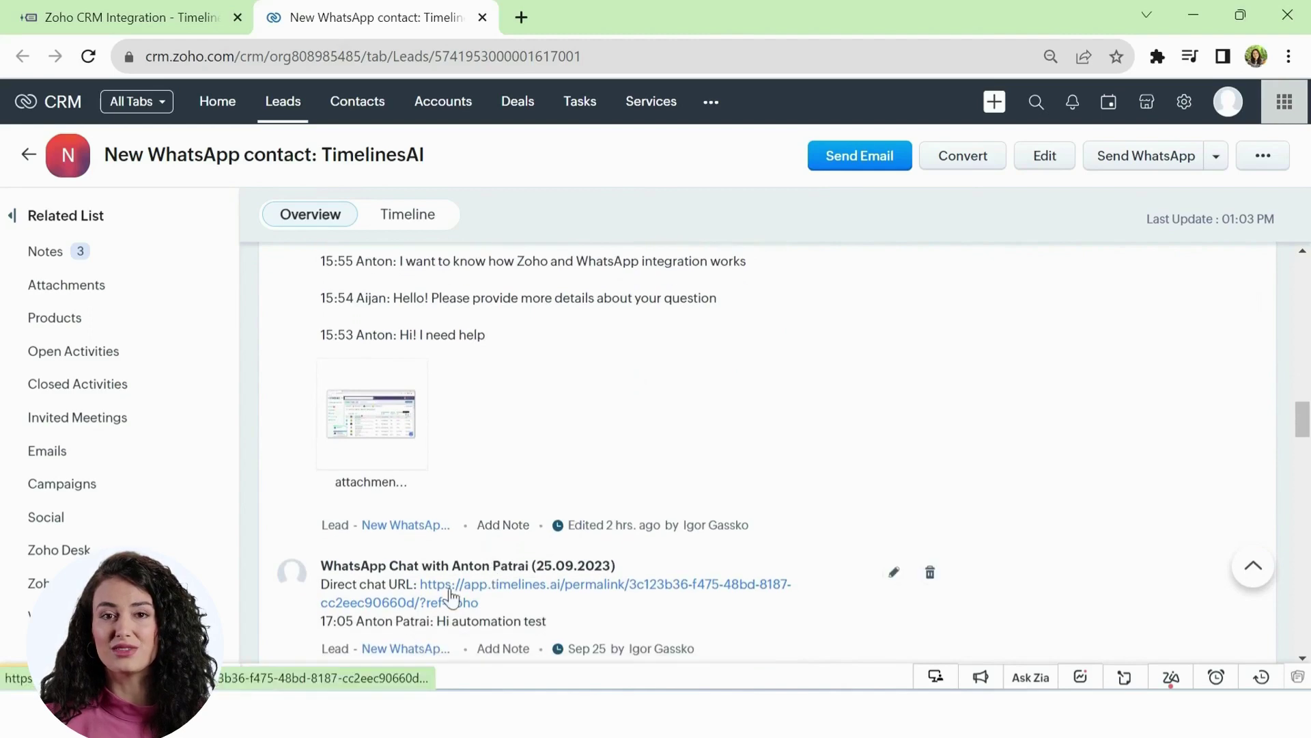
scroll(548, 433, up, 3)
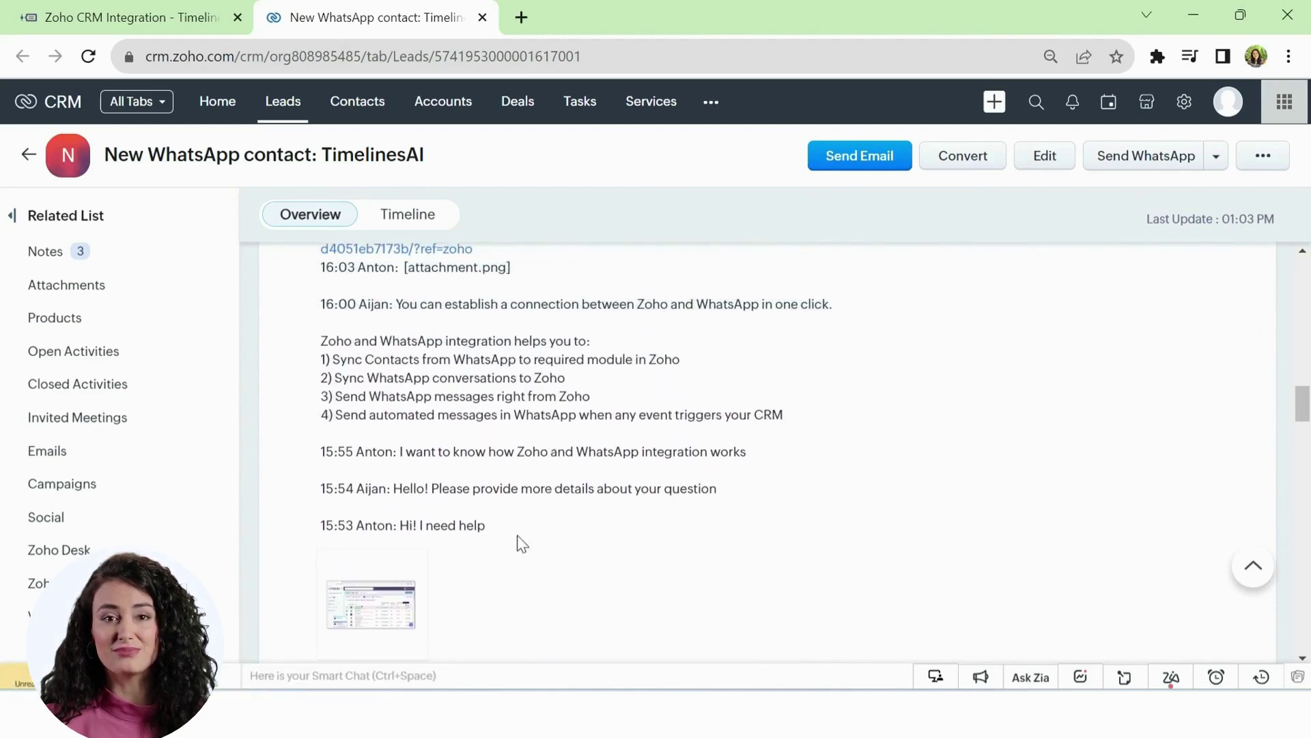
scroll(517, 535, up, 2)
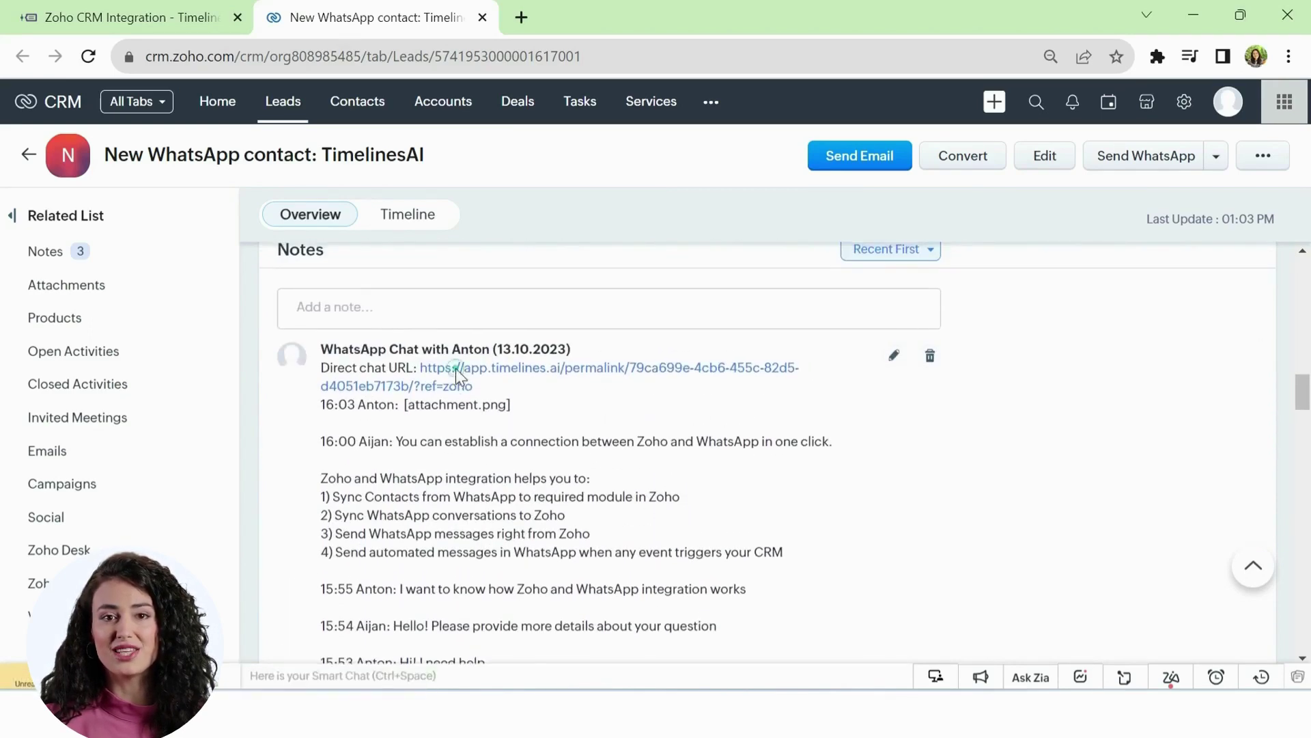
click(456, 368)
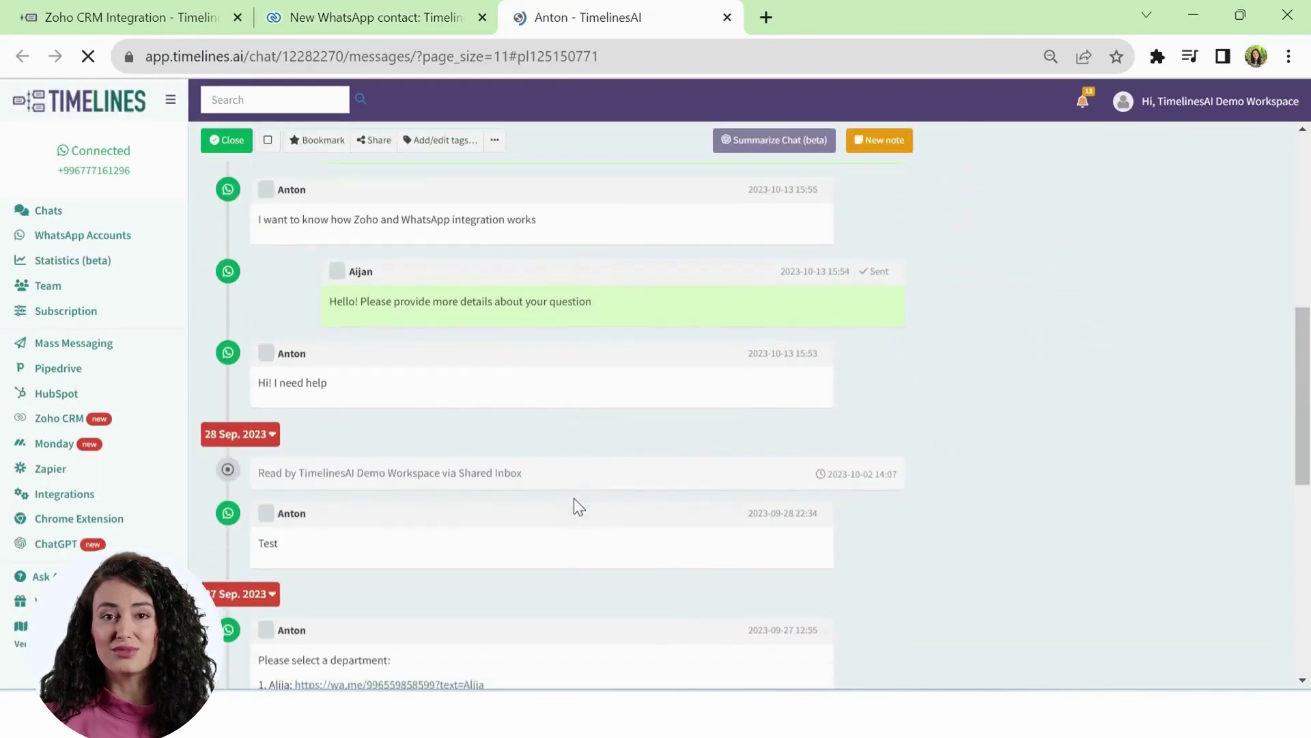
Return to the Zoho CRM integration page in TimelinesAI and start the connection to Zoho CRM.
click(432, 18)
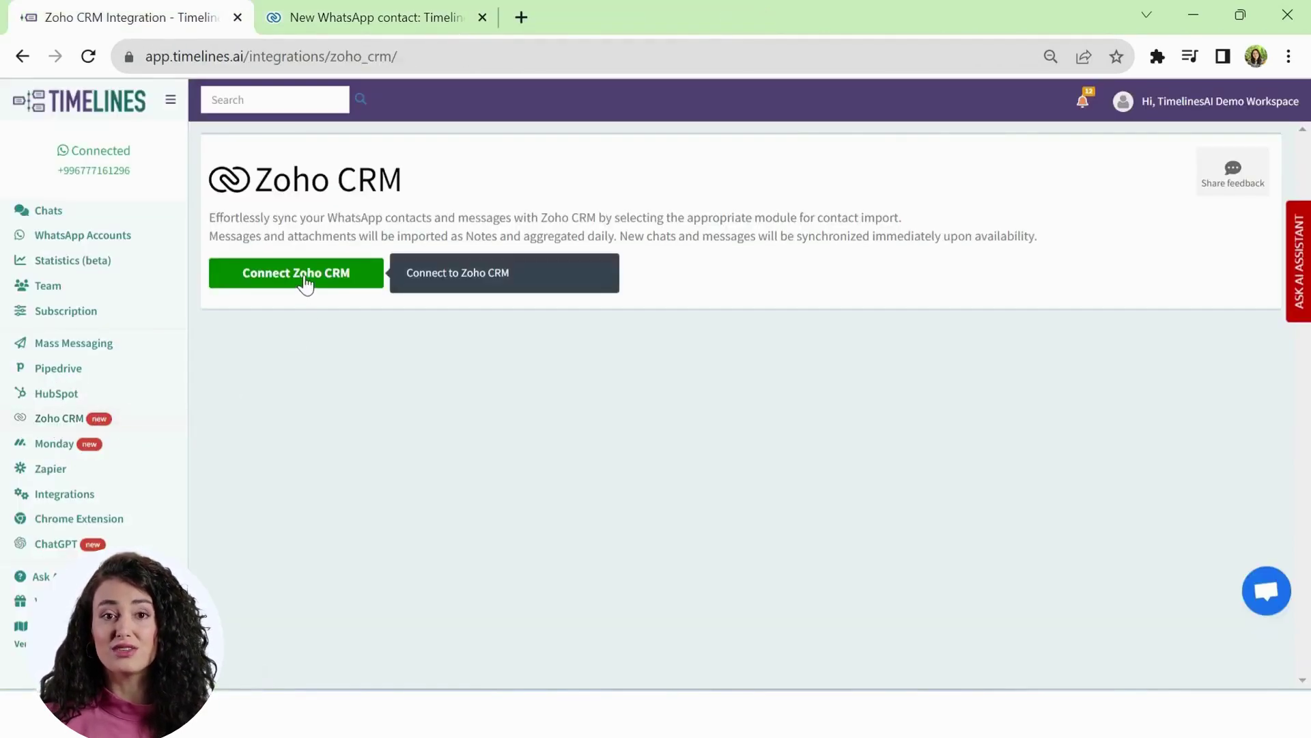
click(305, 274)
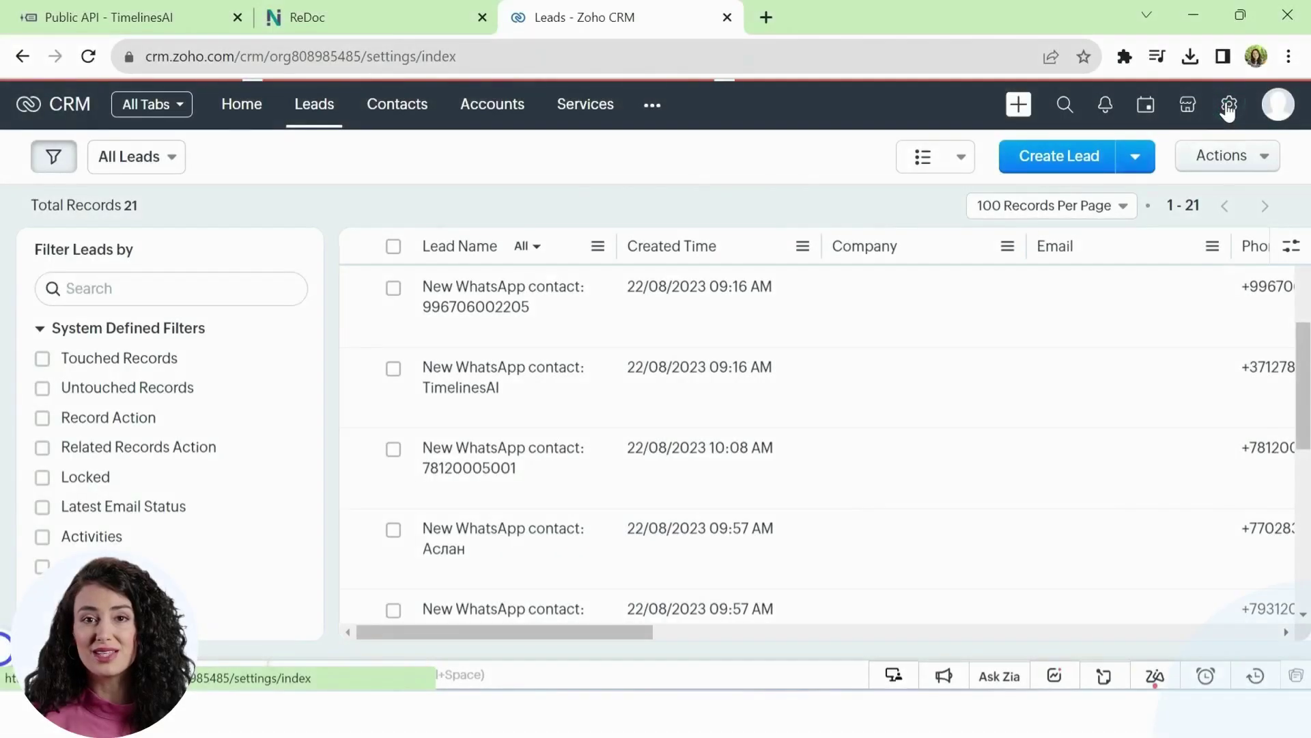
In Zoho CRM's setup, create a workflow rule for the Leads module named "Create a Deal".
click(1227, 110)
click(82, 629)
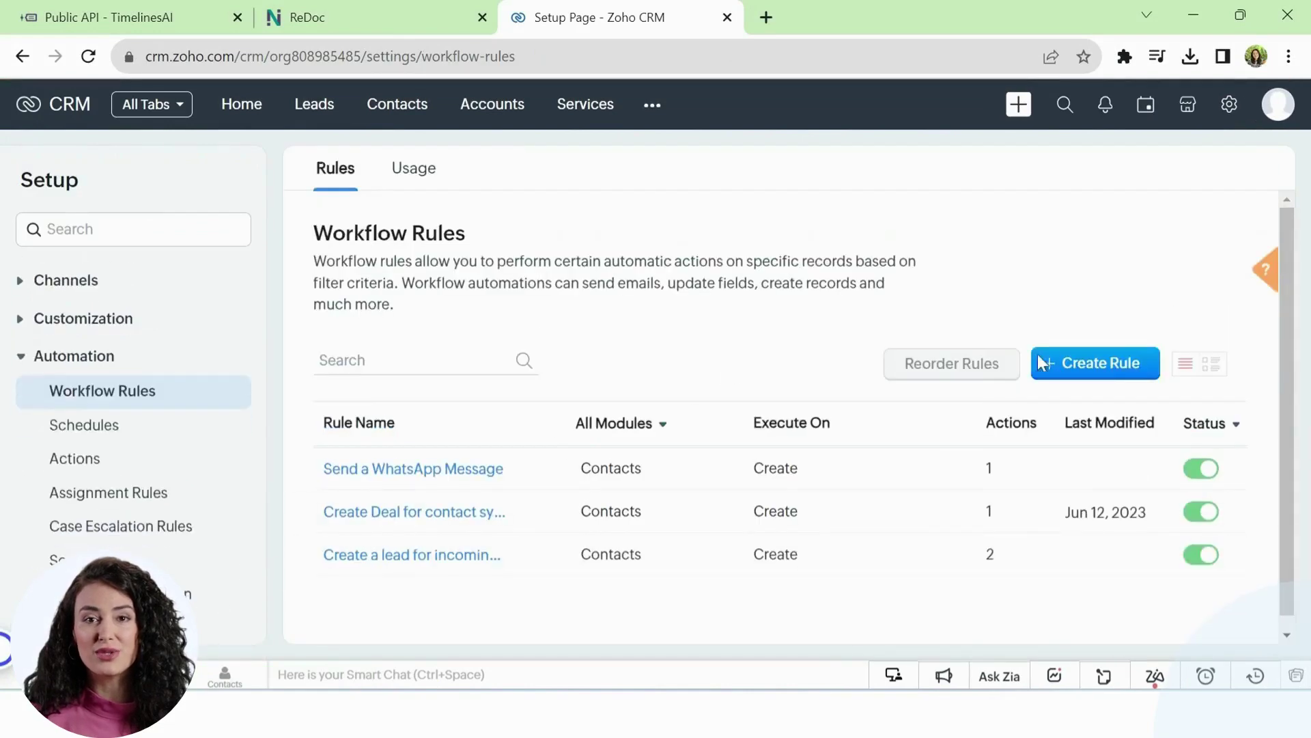
click(1098, 374)
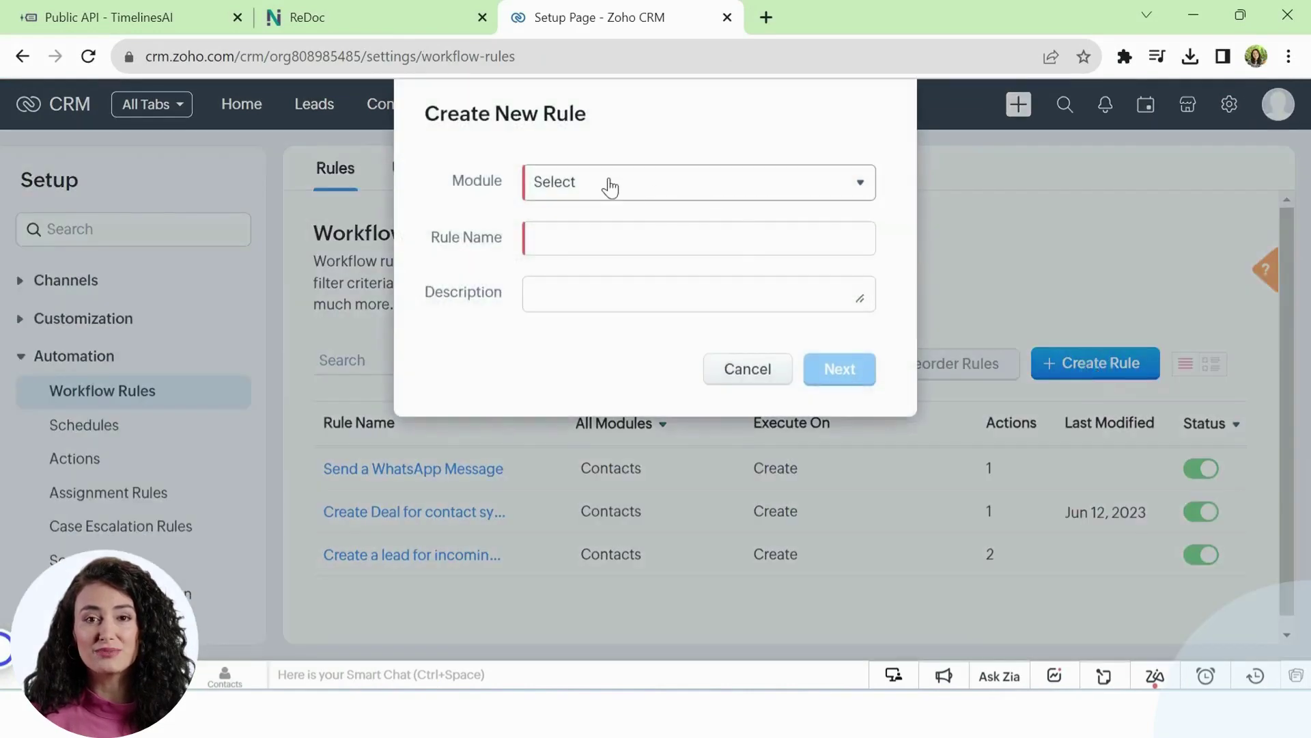
click(609, 182)
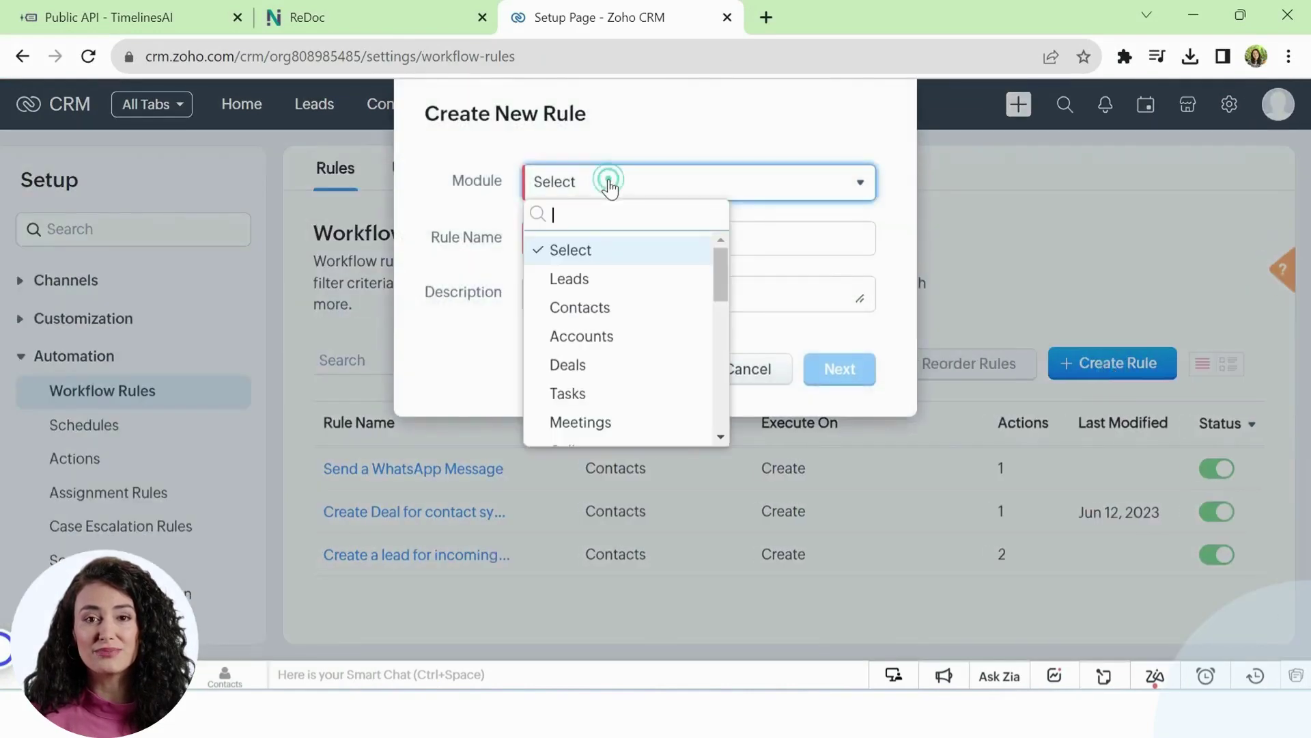
click(578, 285)
click(596, 237)
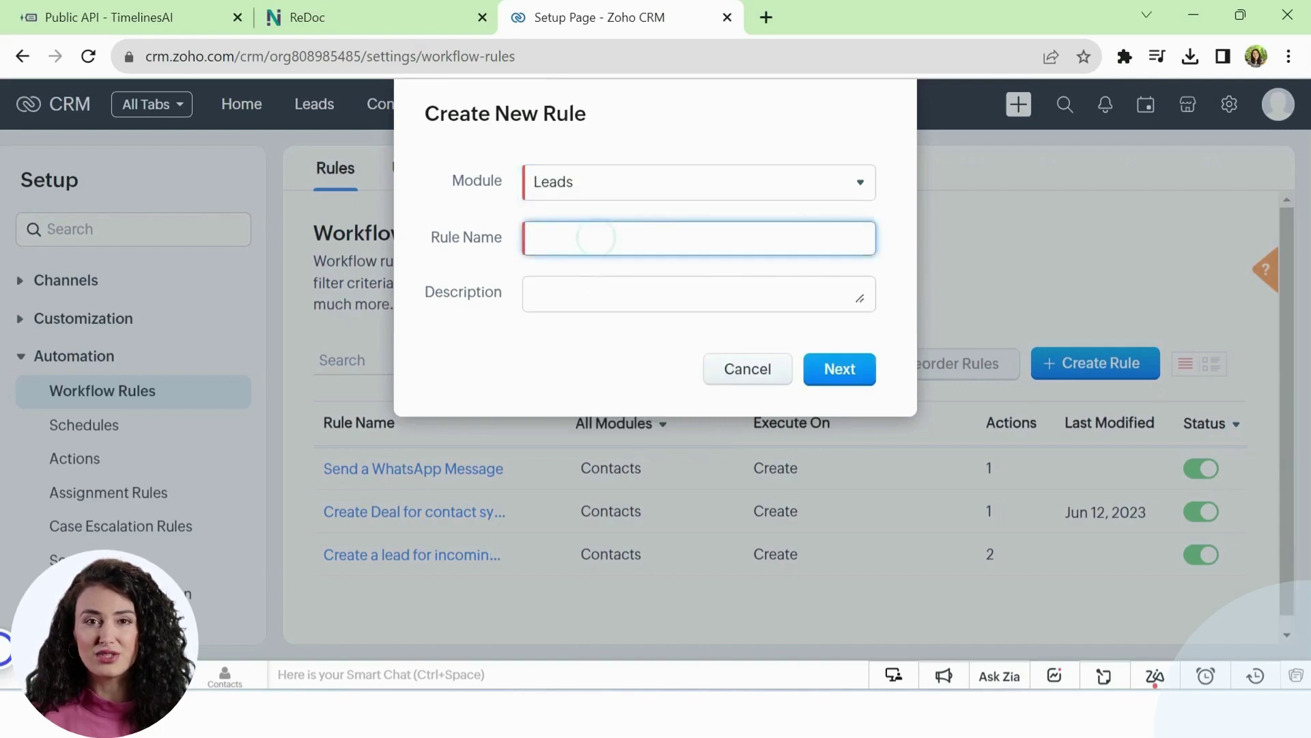
text(Create a Deal)
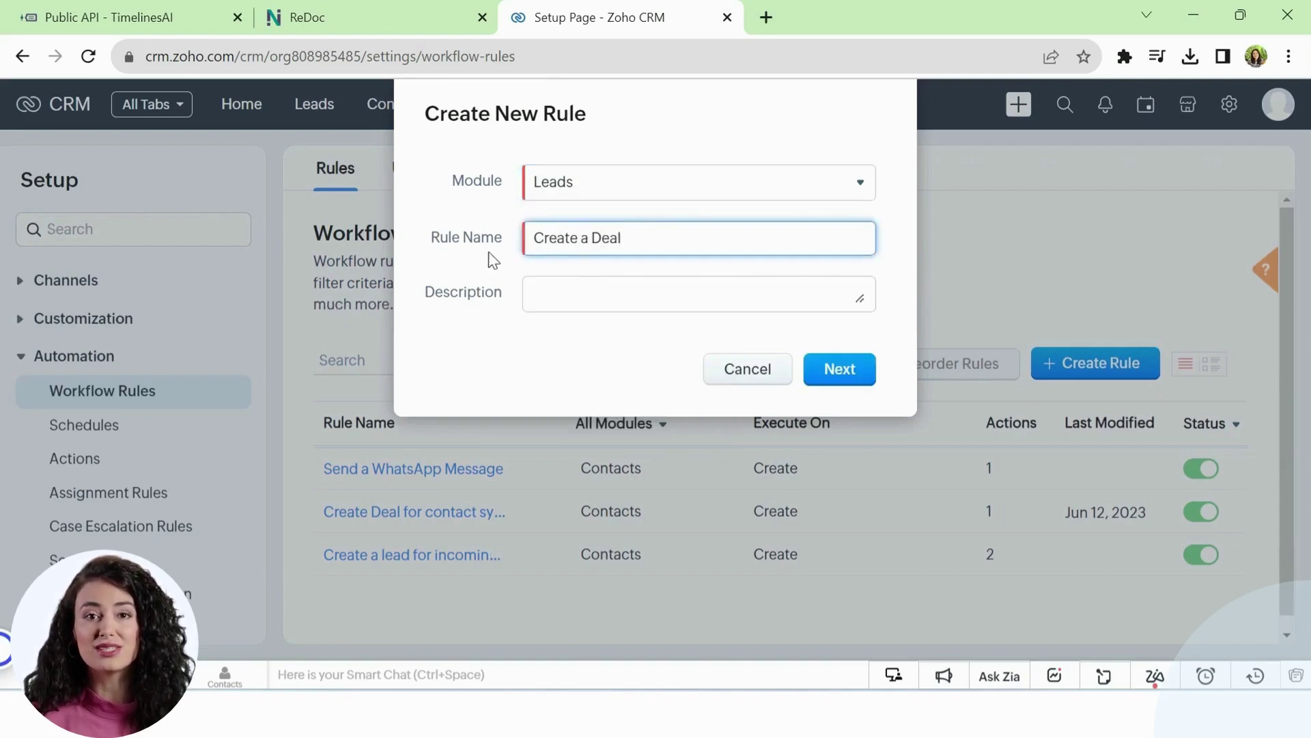
key(Tab)
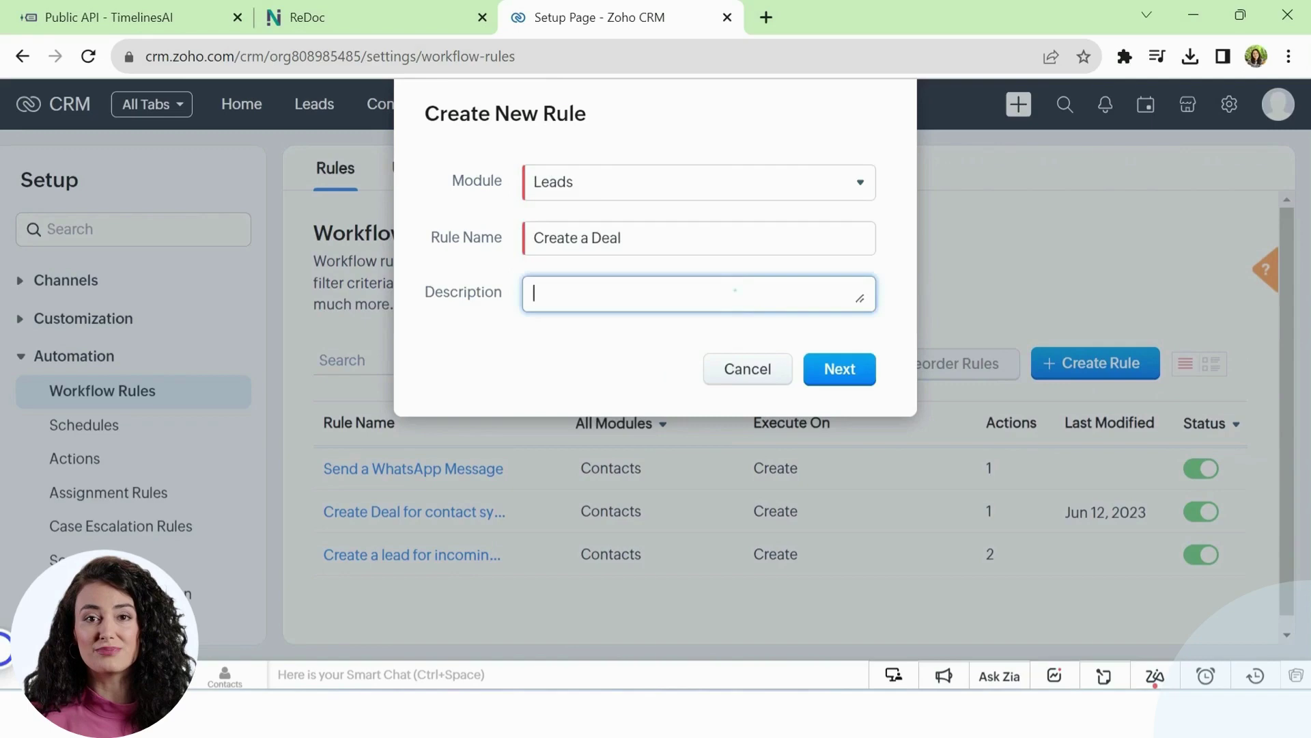
click(828, 365)
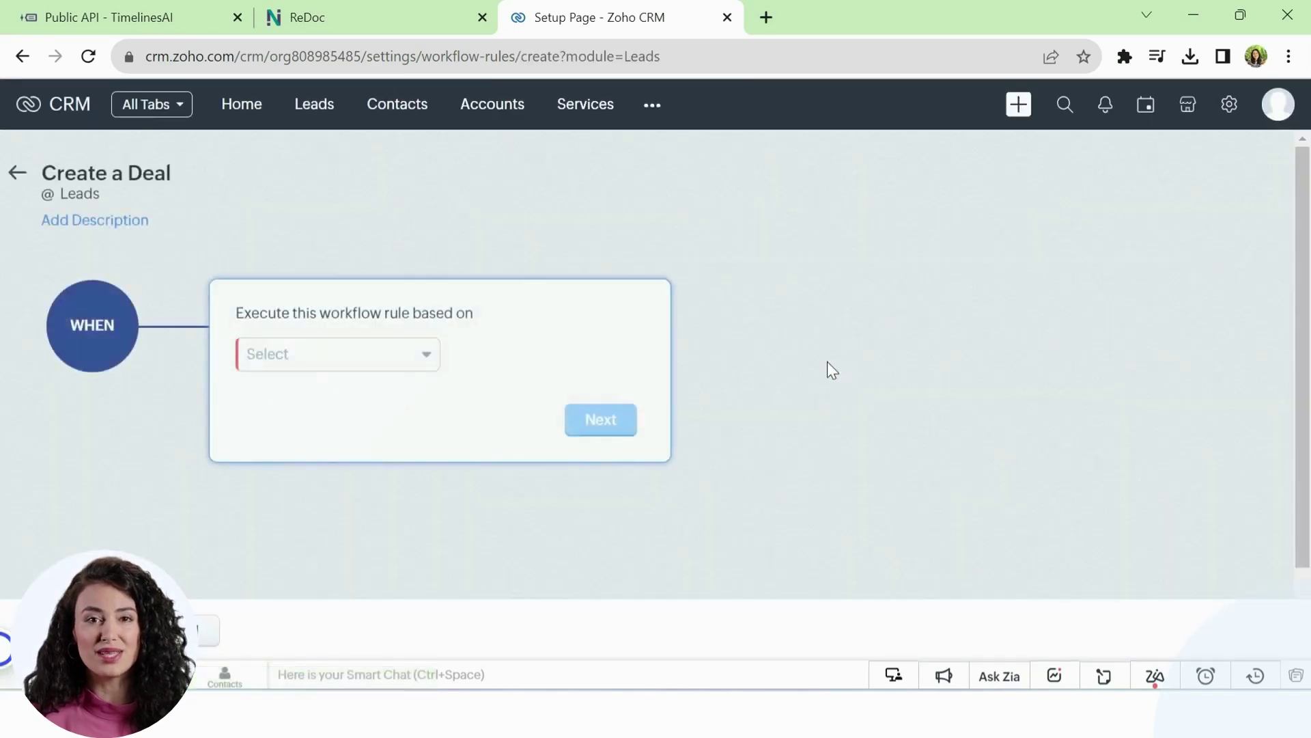
Set the workflow rule to execute on the record action Create.
click(409, 362)
click(379, 396)
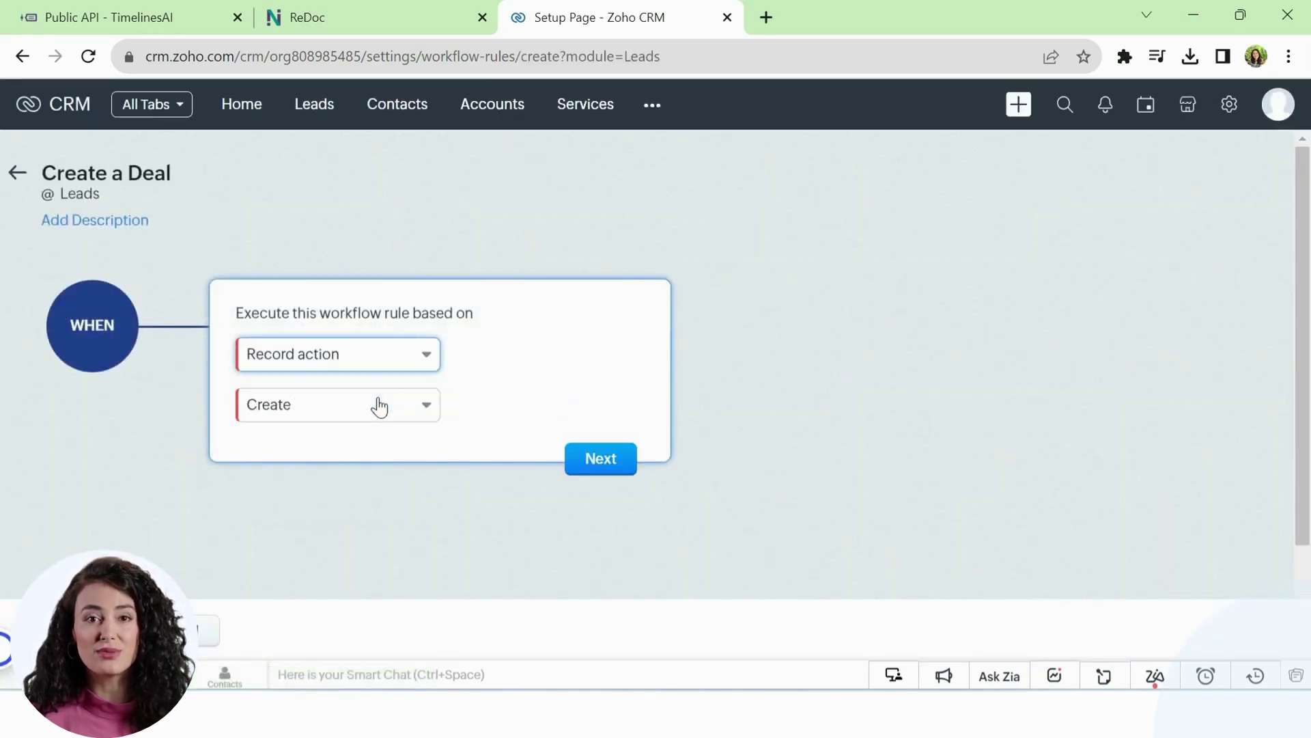
click(363, 413)
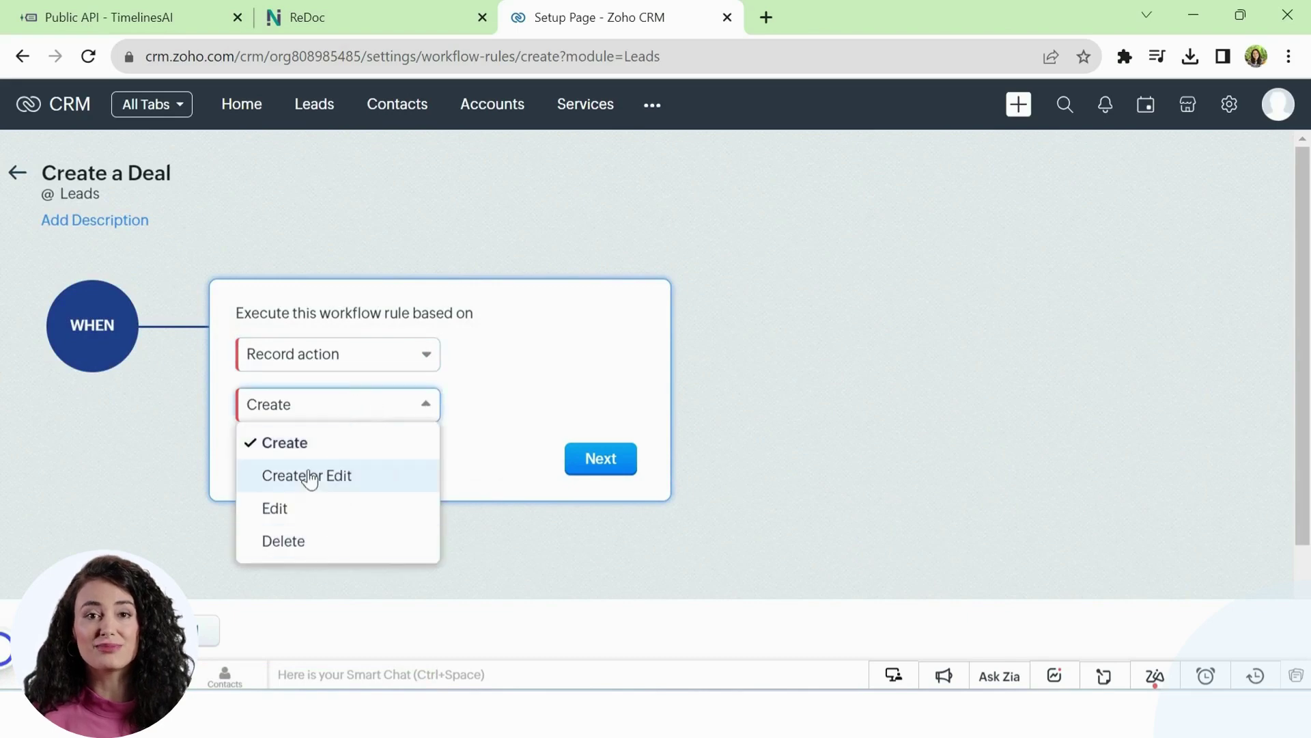
click(304, 442)
click(601, 457)
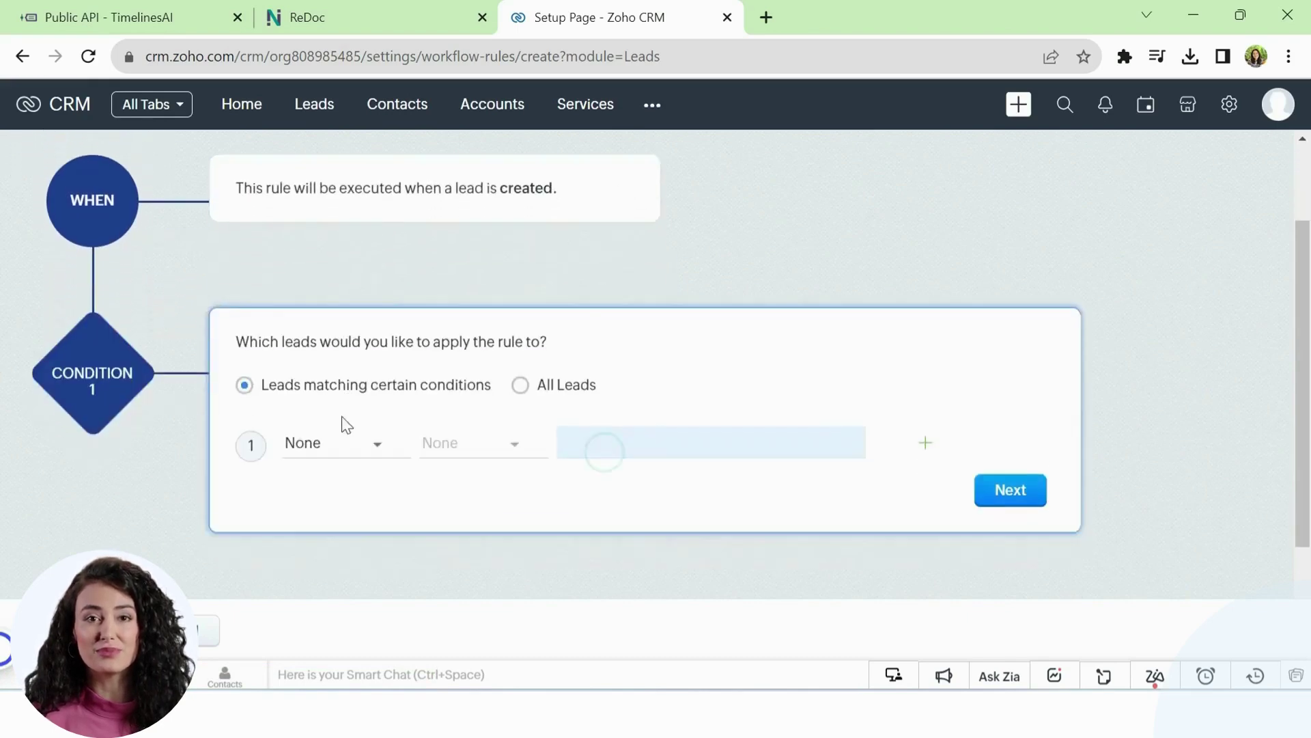
Limit the rule to leads whose Lead Source is TimelinesAI.
click(342, 391)
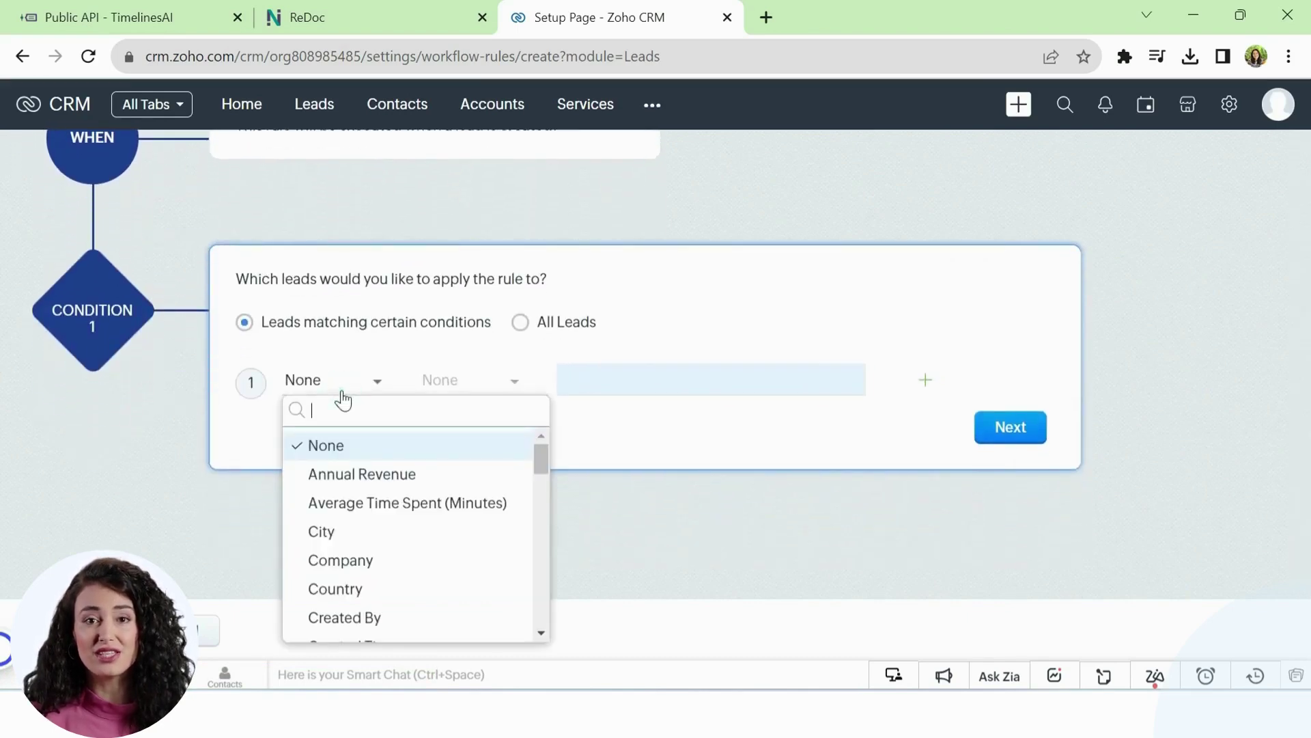
text(Lea)
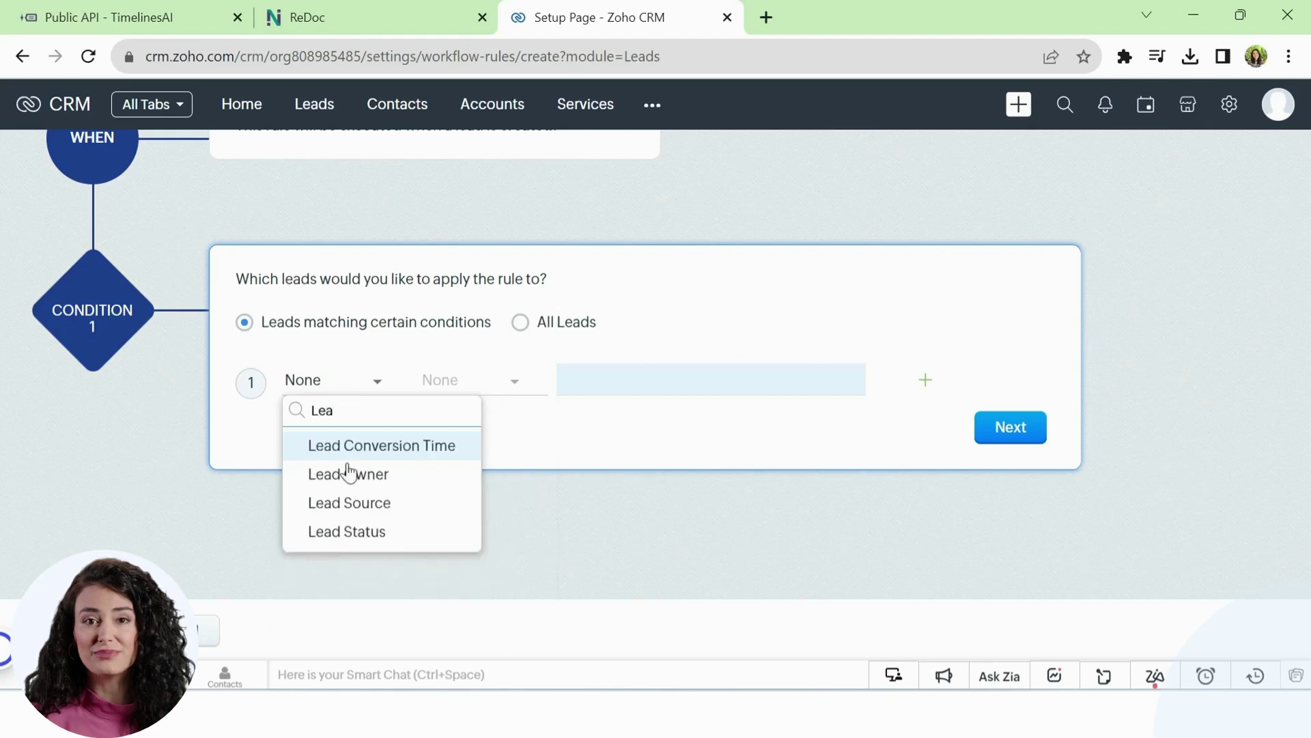
click(347, 503)
click(467, 387)
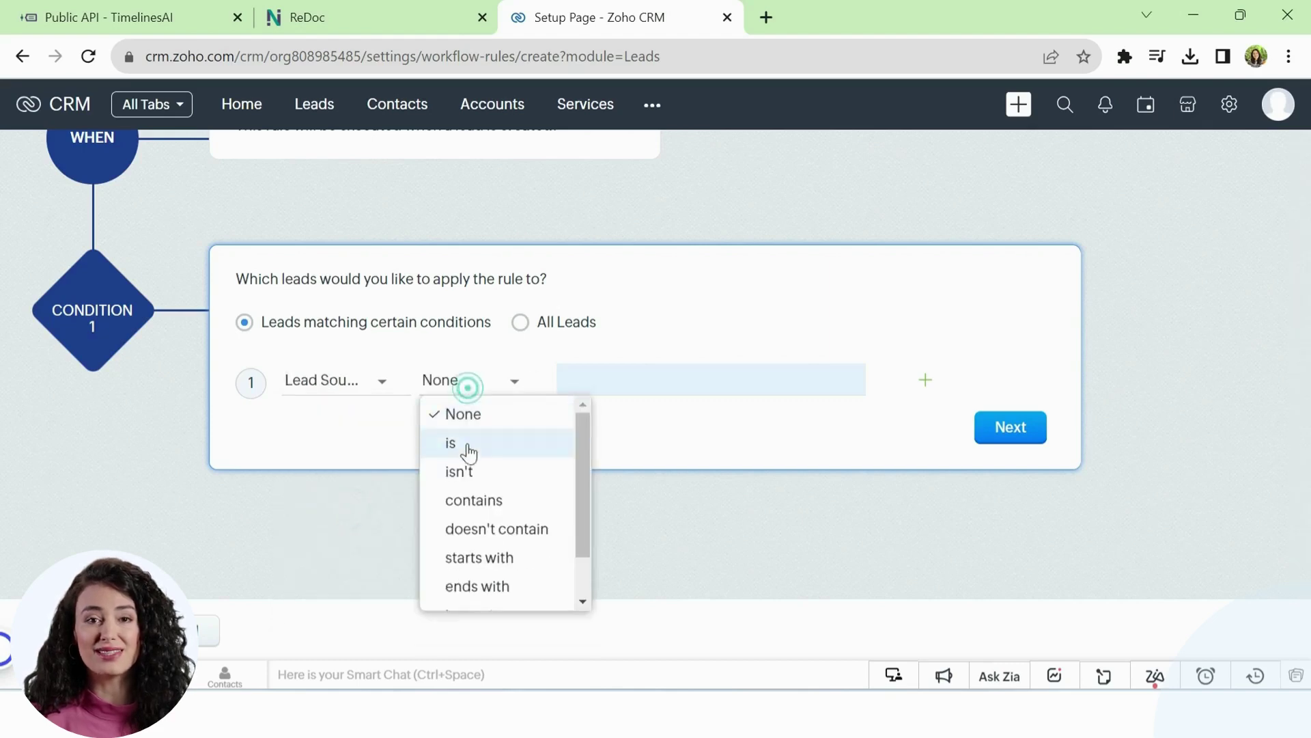
click(469, 446)
click(626, 383)
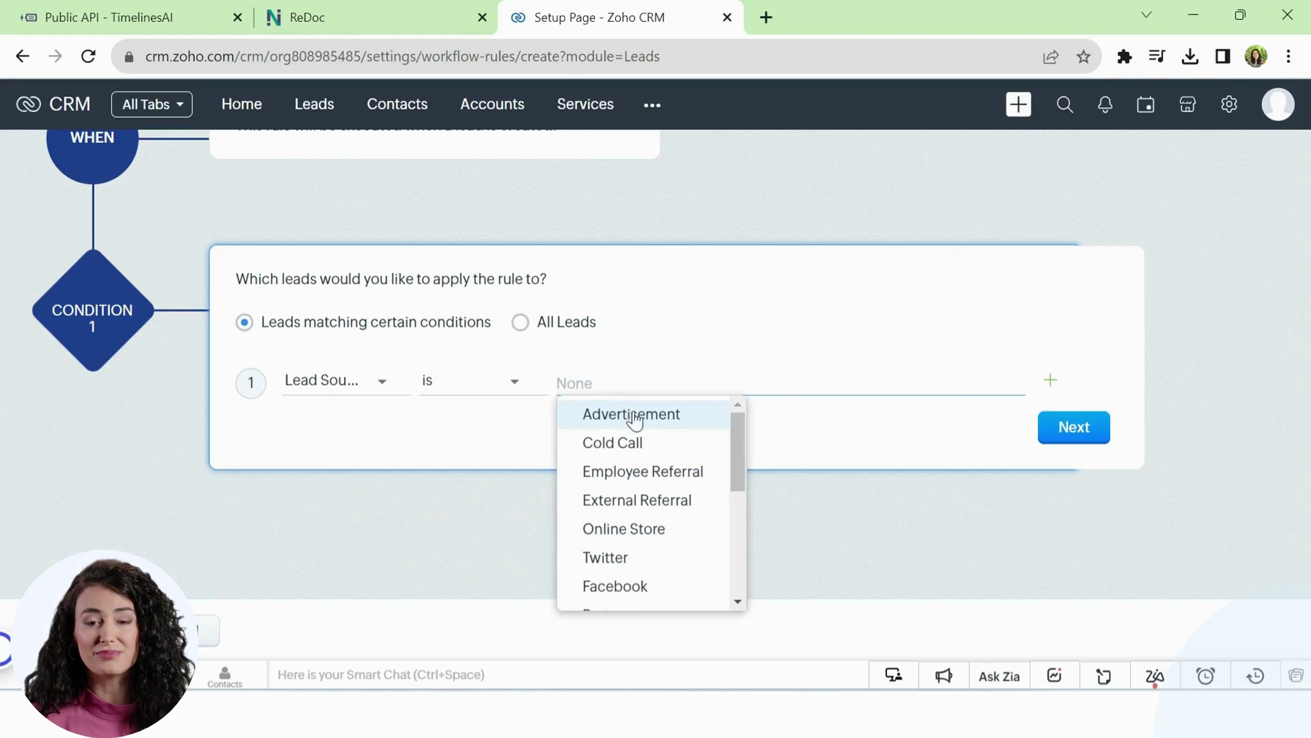
text(Timel)
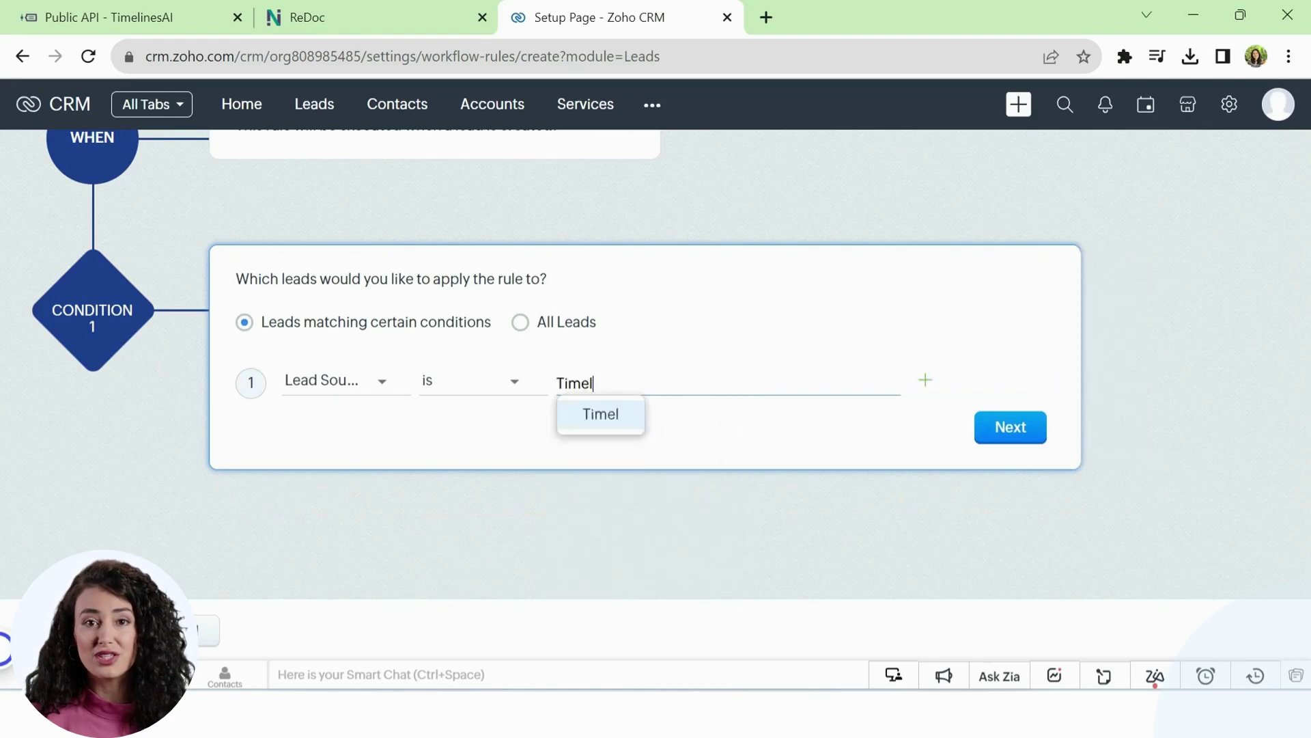
text(inesAI)
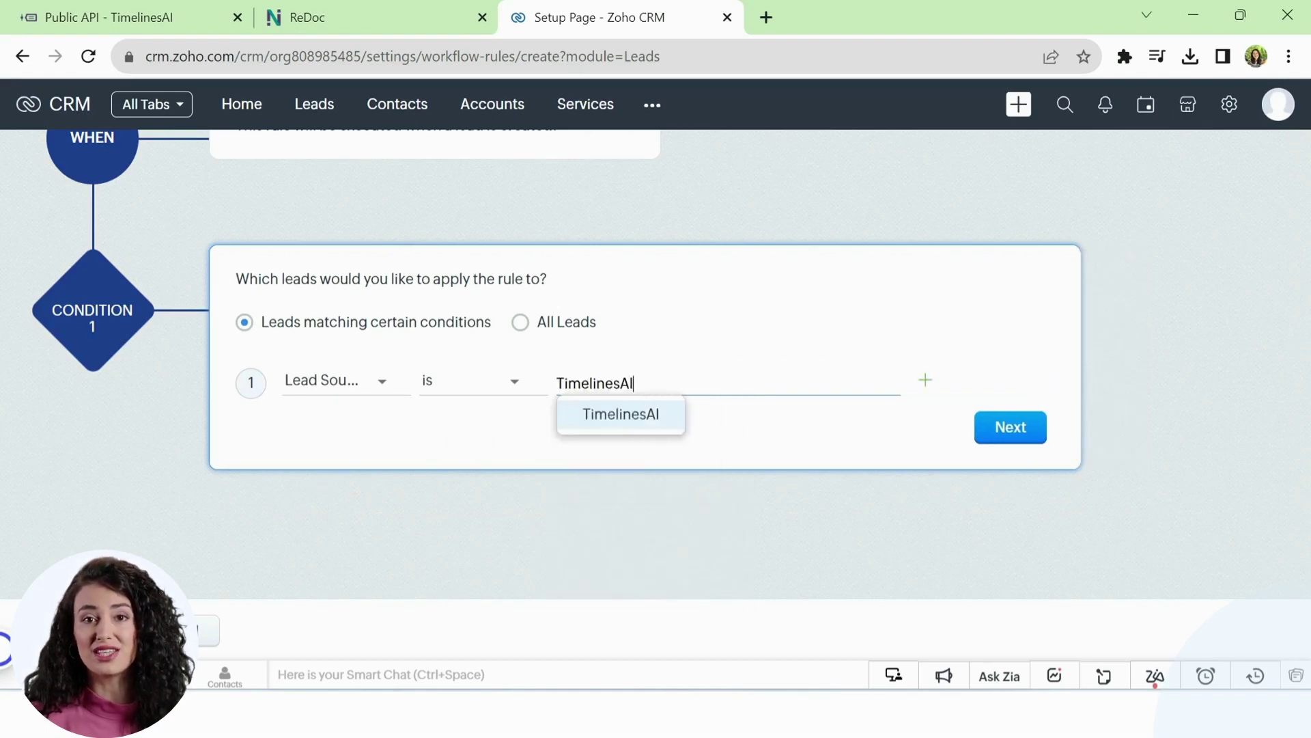
click(633, 424)
click(987, 437)
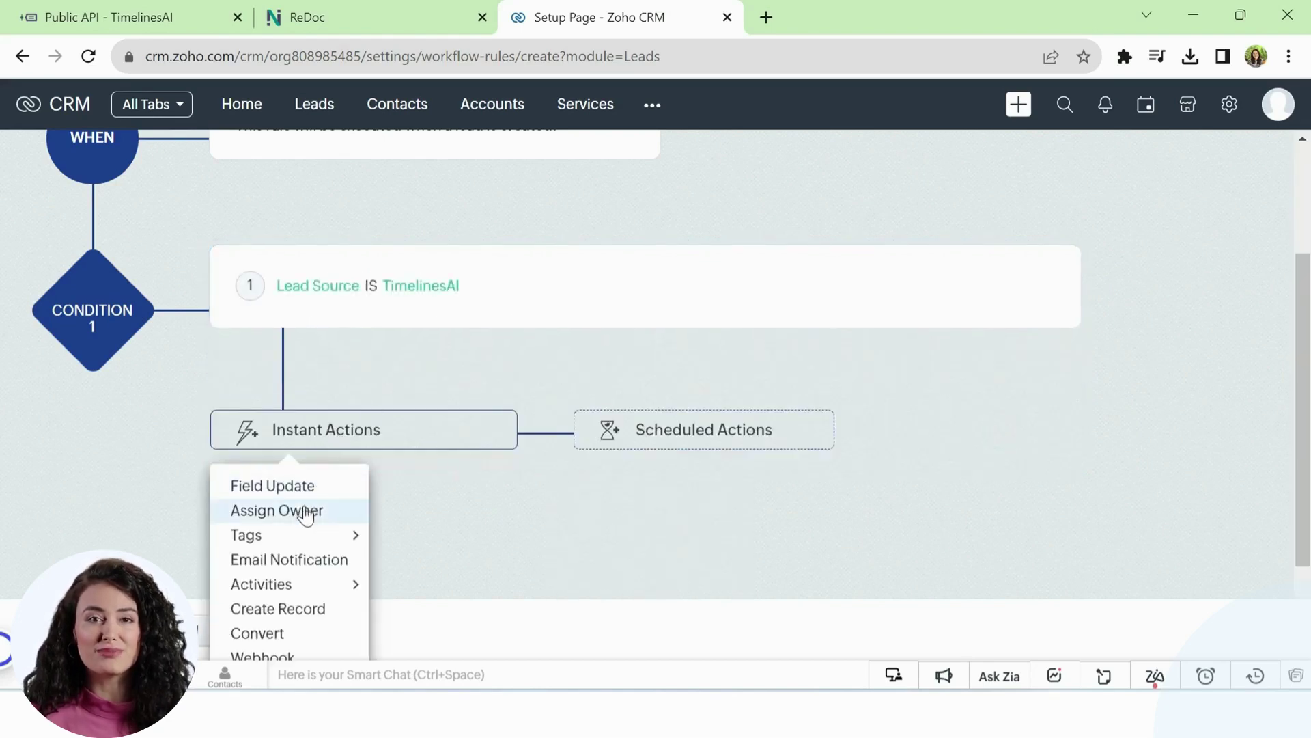
Add an instant Create Record action to the rule with Deals as the record type.
scroll(304, 515, down, 1)
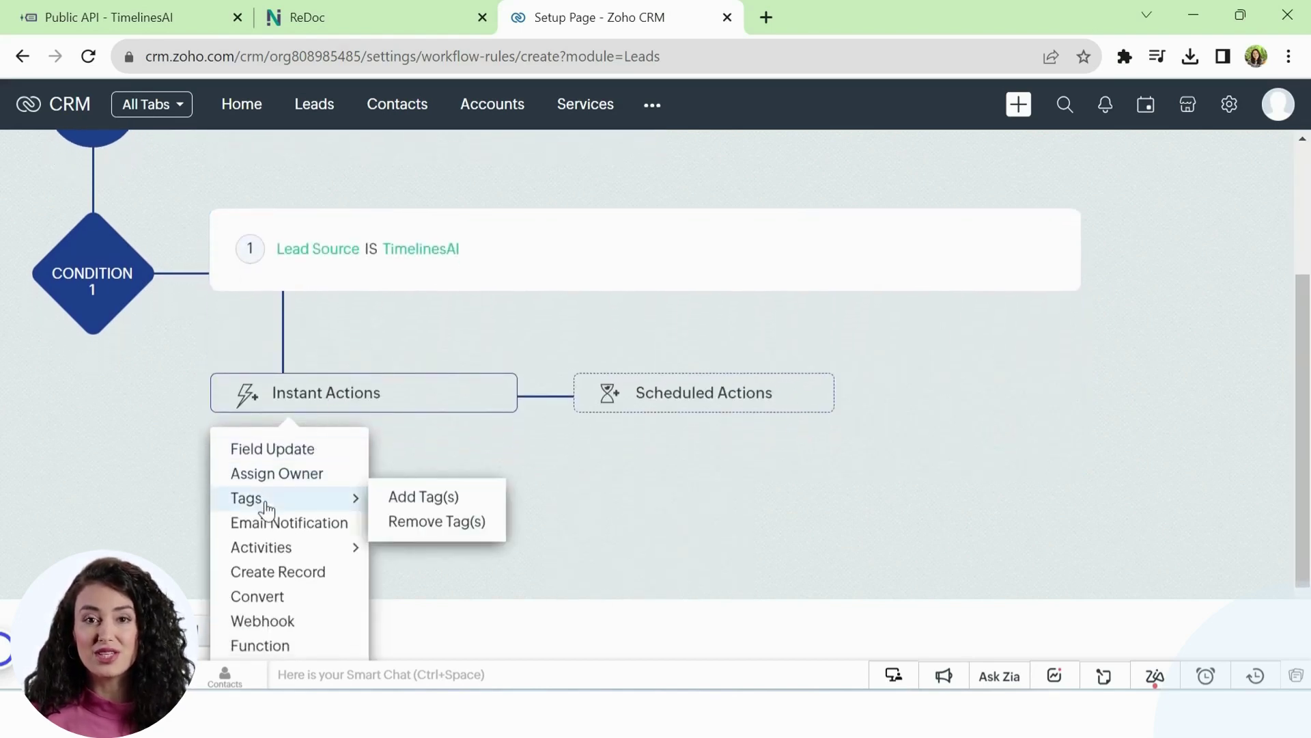
scroll(263, 506, down, 1)
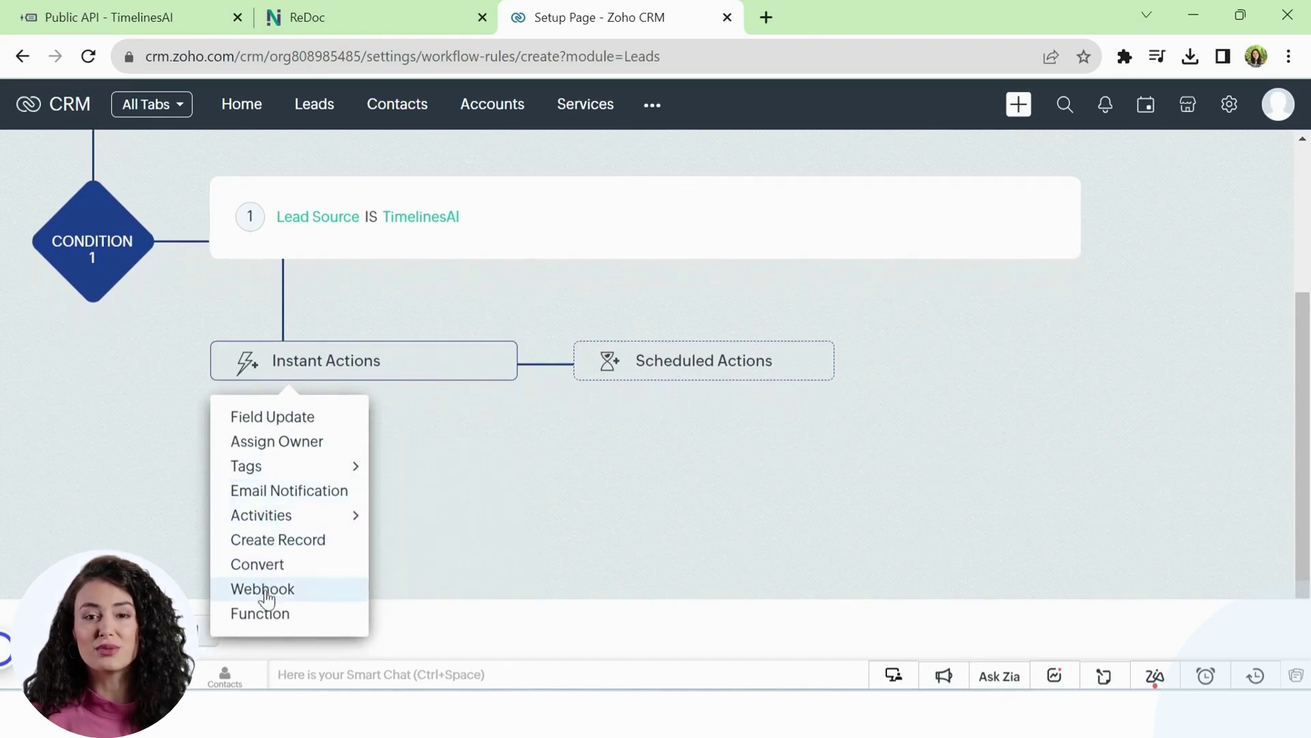
click(267, 538)
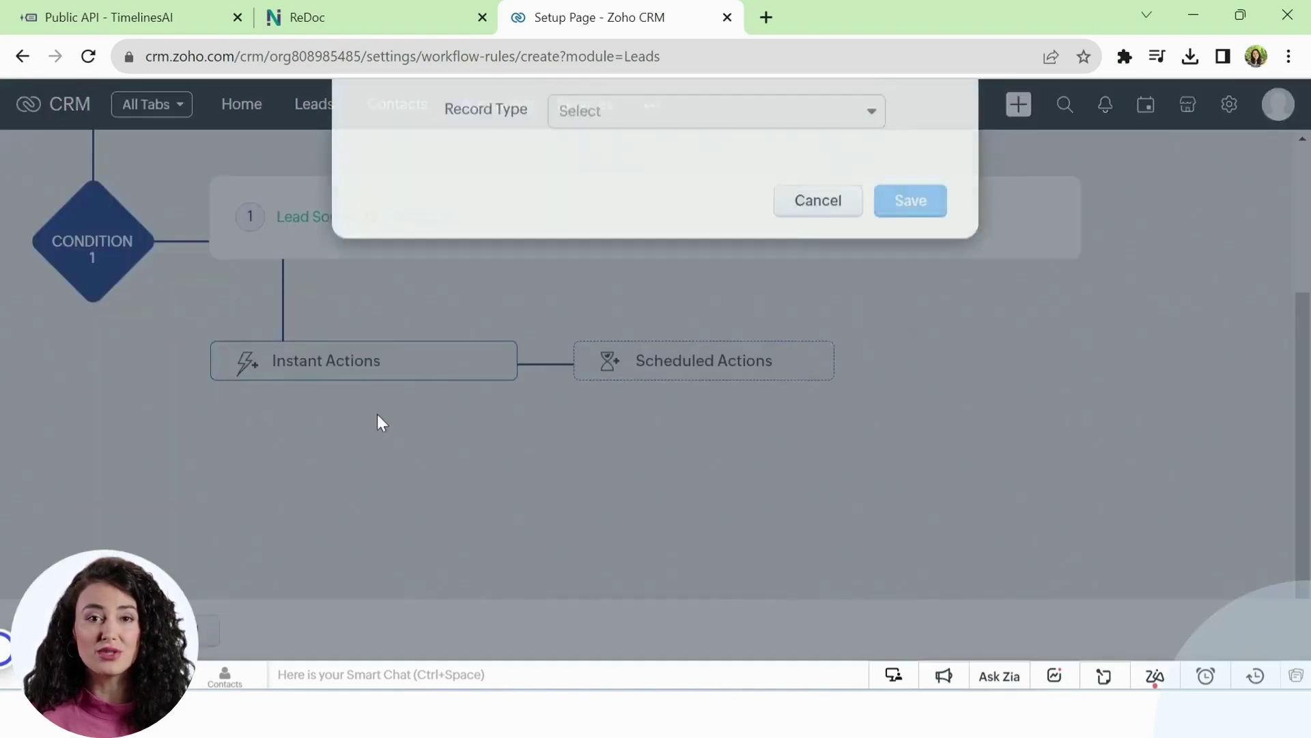
click(604, 183)
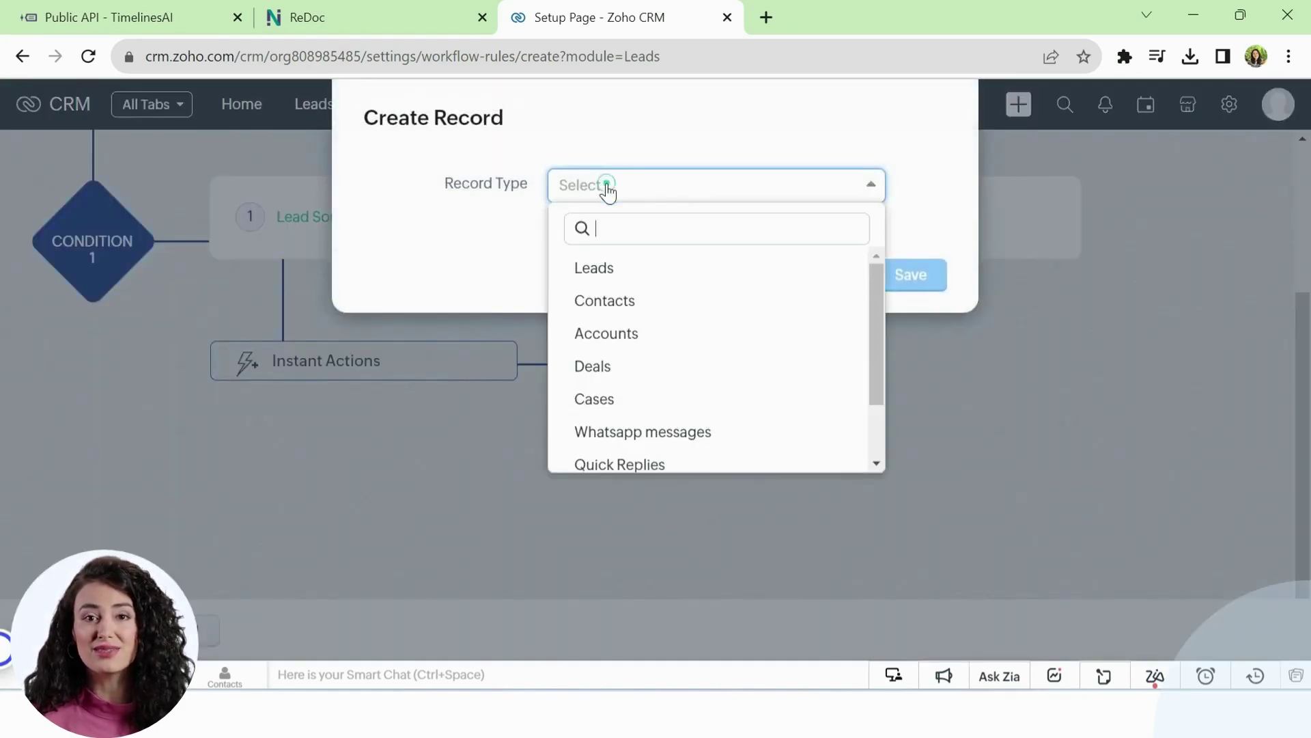
click(616, 369)
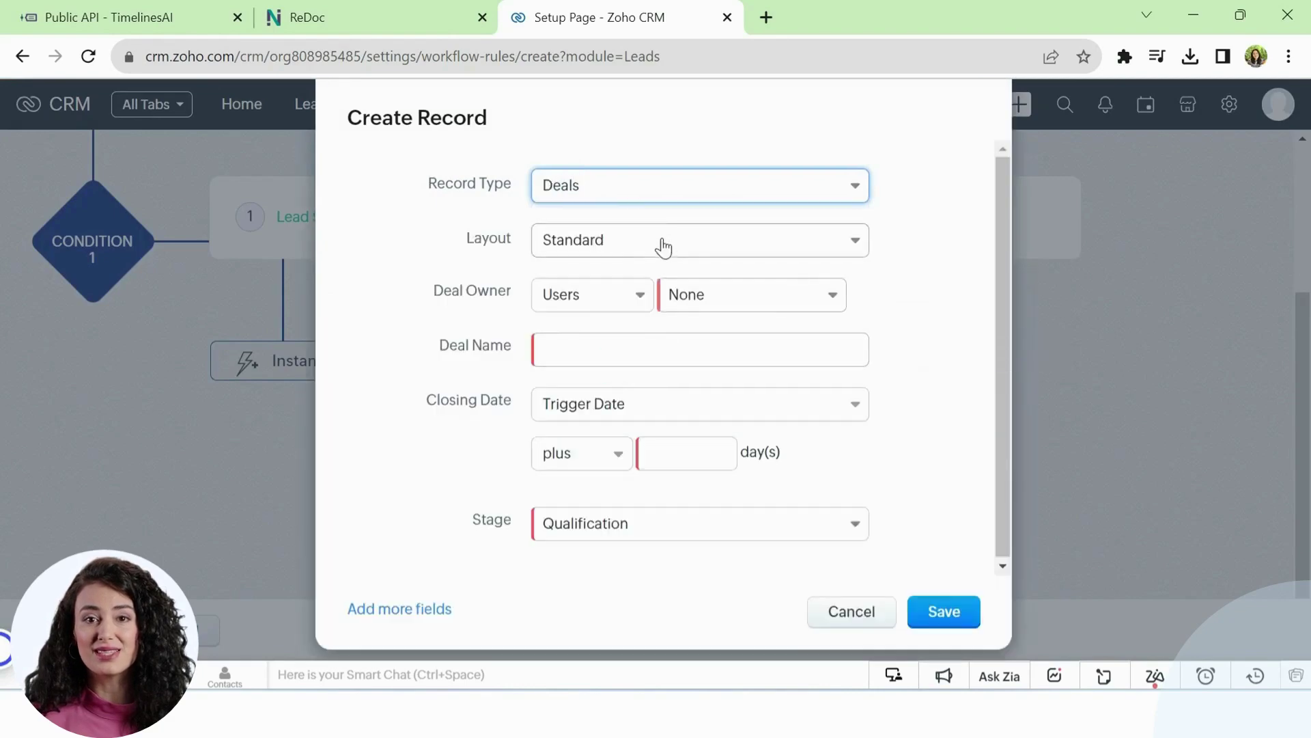
Use the Standard layout for the deal and set its owner by Reference to the Lead Owner.
click(613, 248)
click(620, 282)
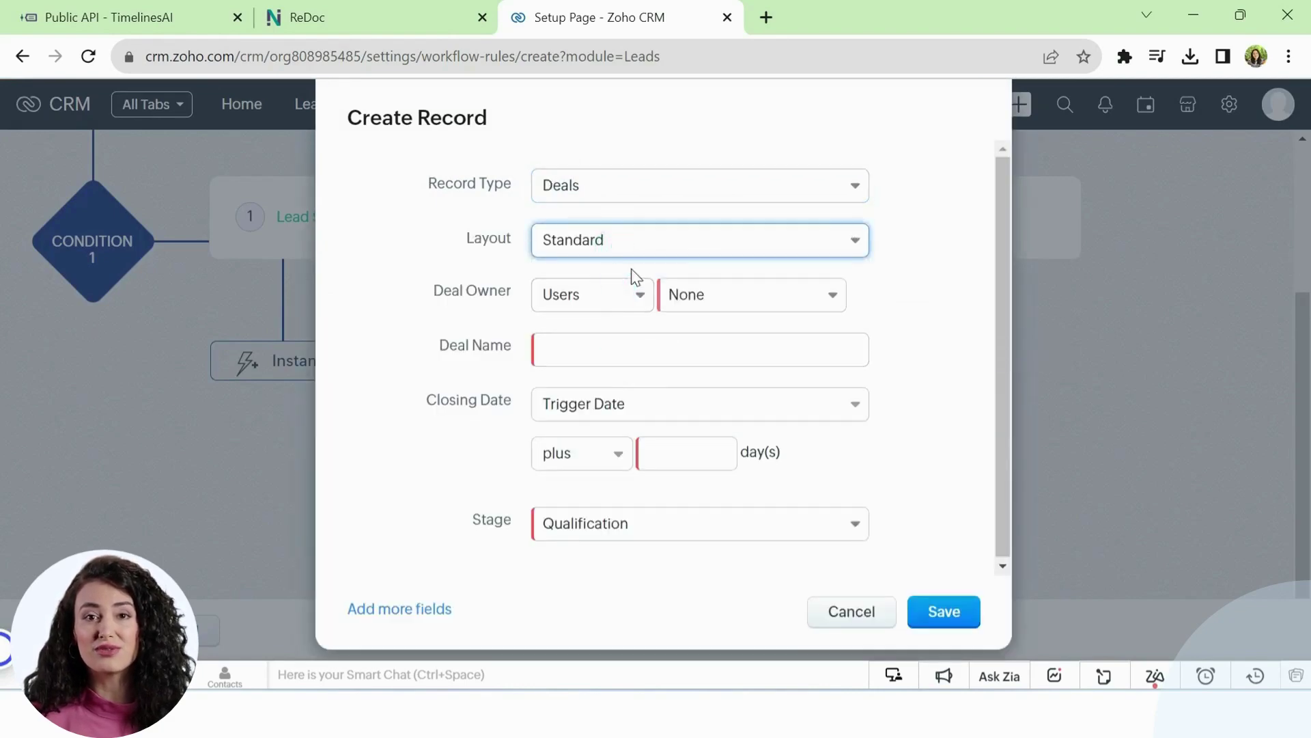
click(588, 301)
click(589, 371)
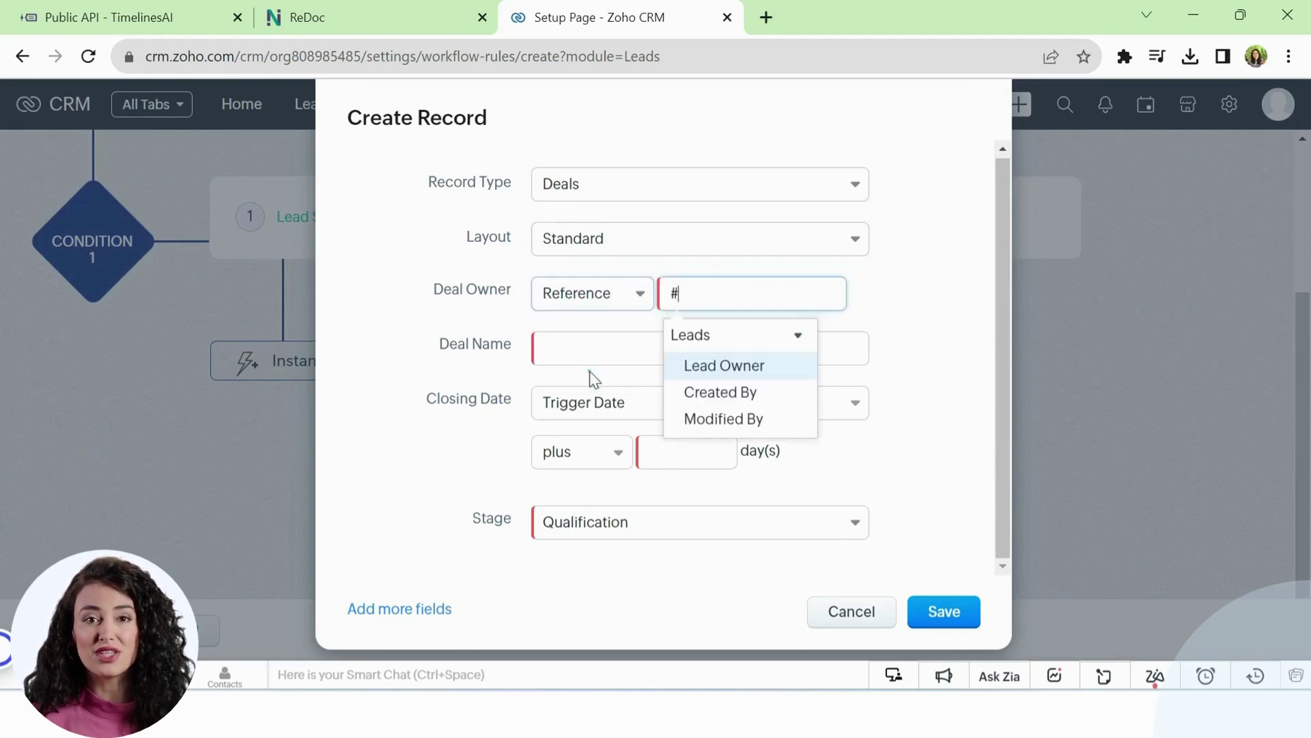
click(740, 369)
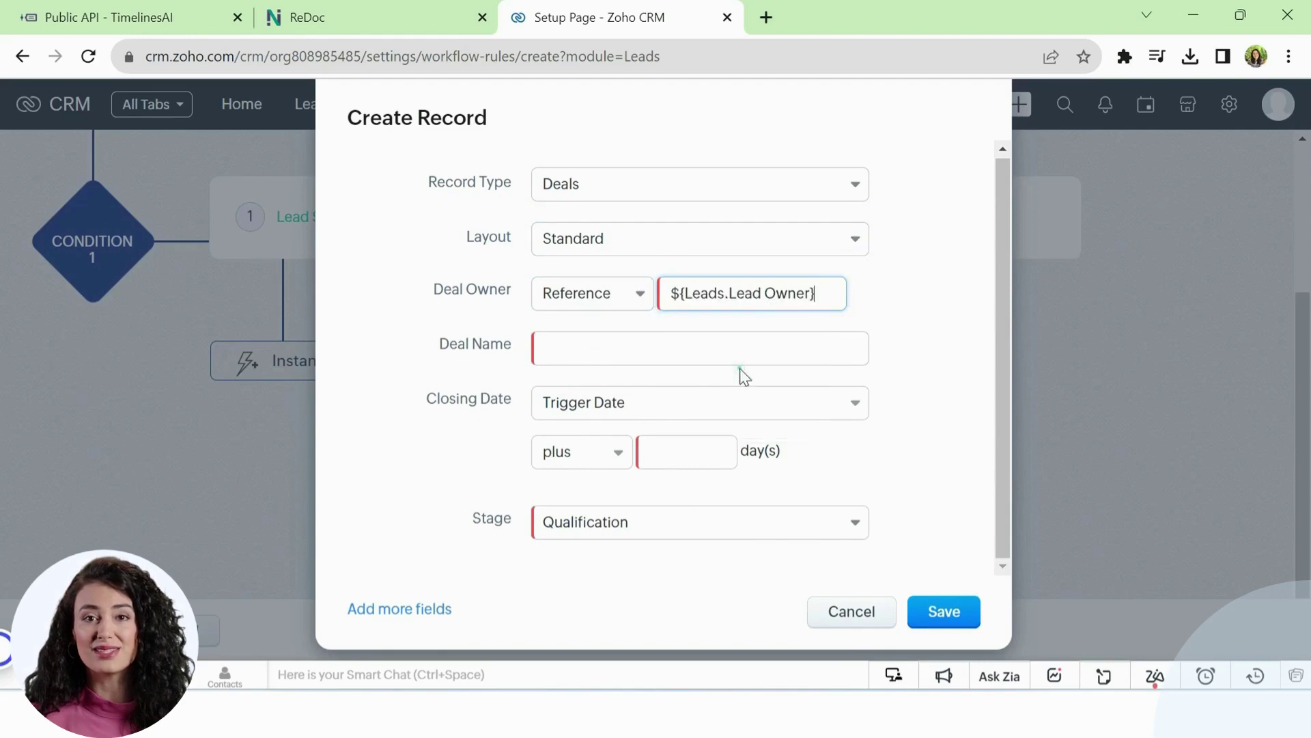
Set the Deal Name to ${Leads.Company} and the Closing Date to Trigger Date plus 30 days, and save the Create Record action.
click(740, 362)
text(#)
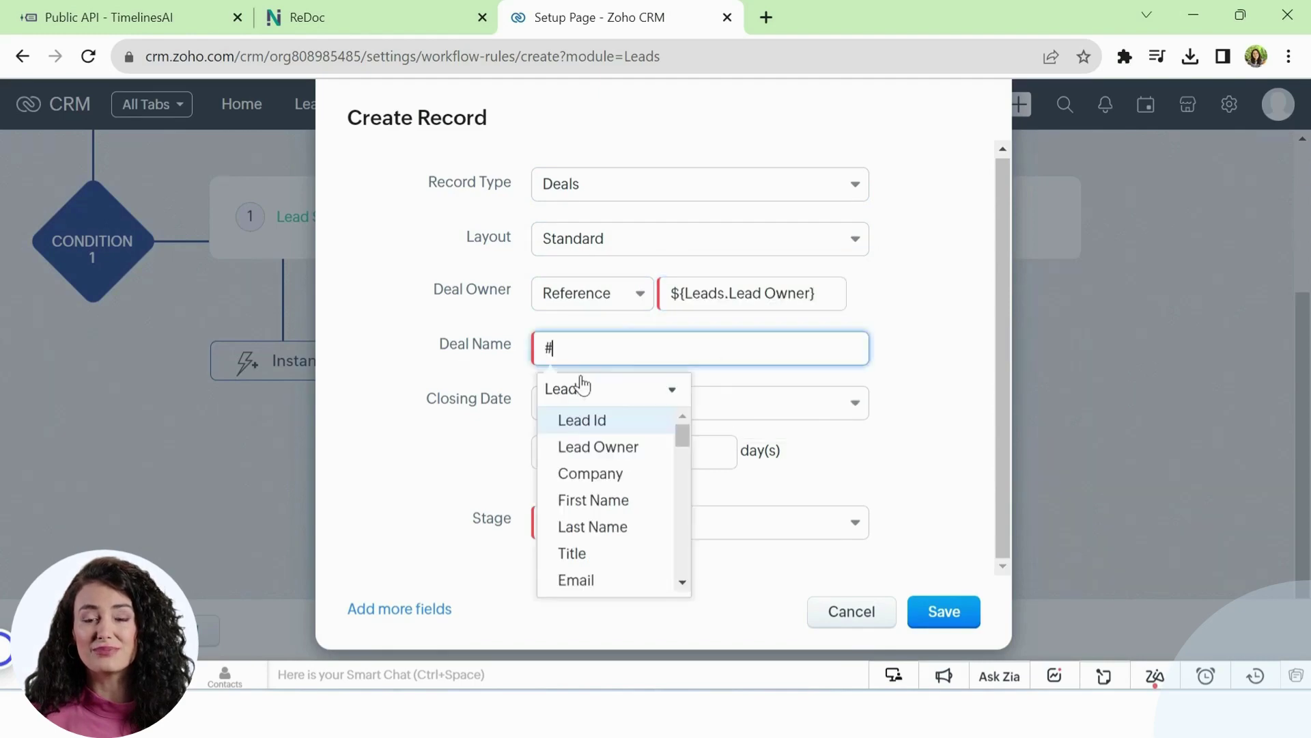
click(609, 486)
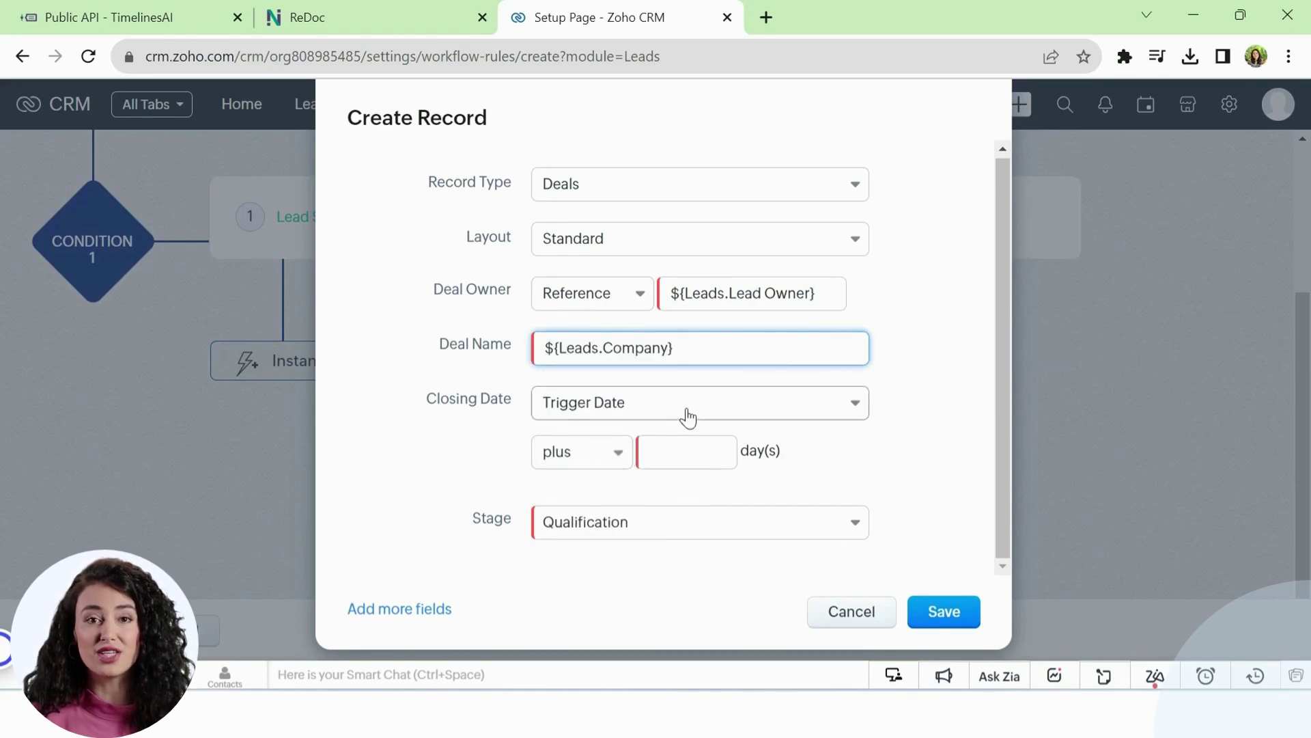
click(670, 450)
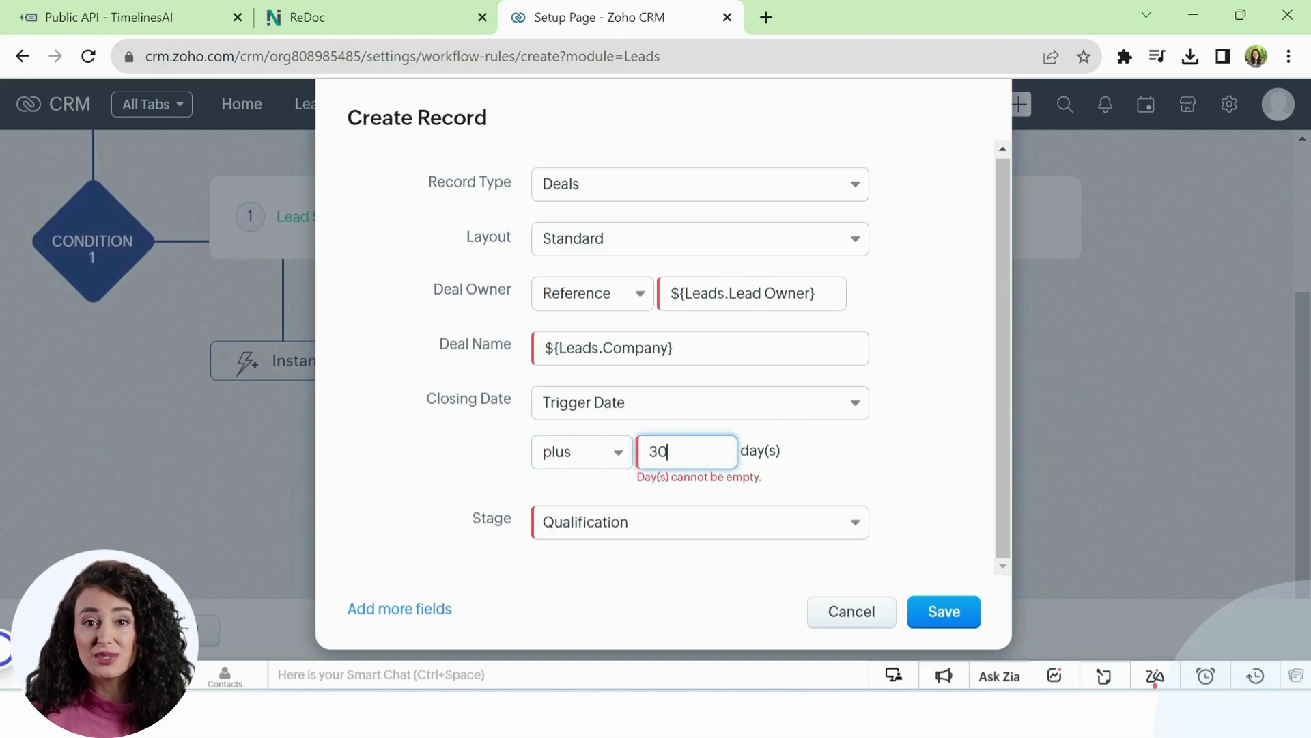
click(933, 612)
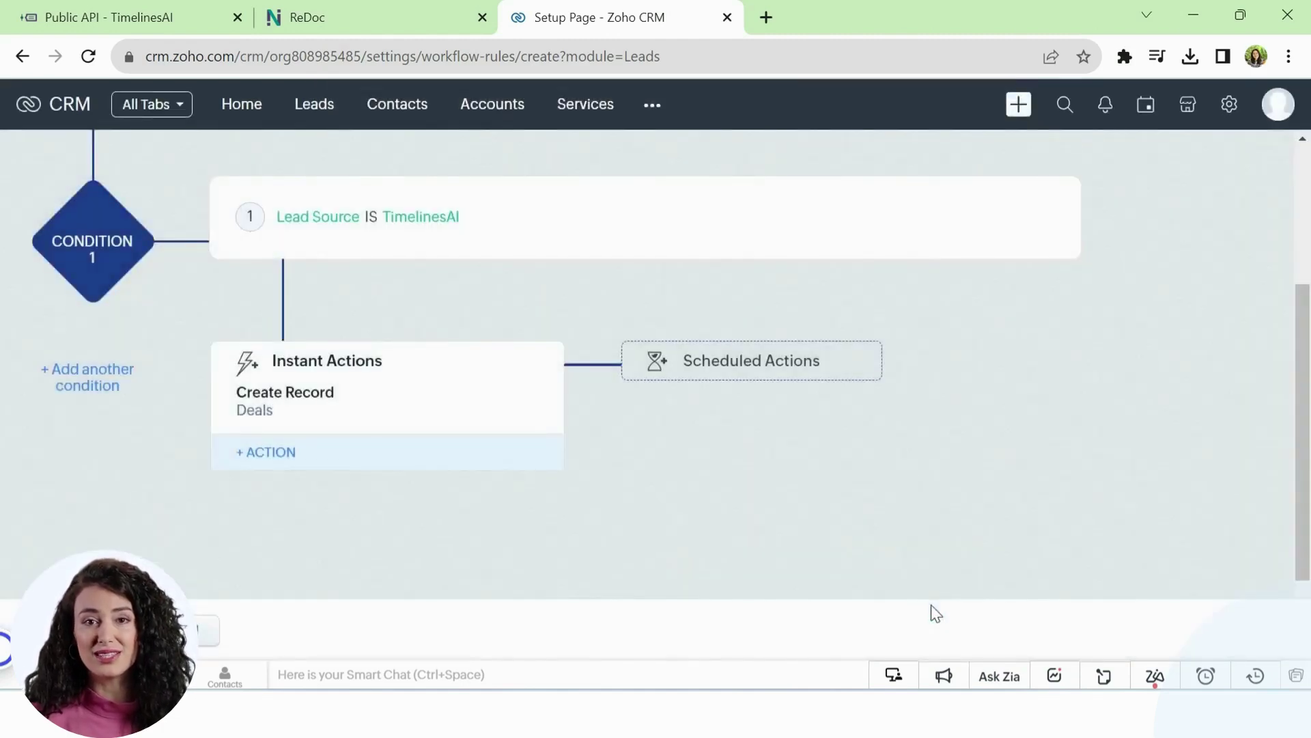
scroll(846, 493, up, 3)
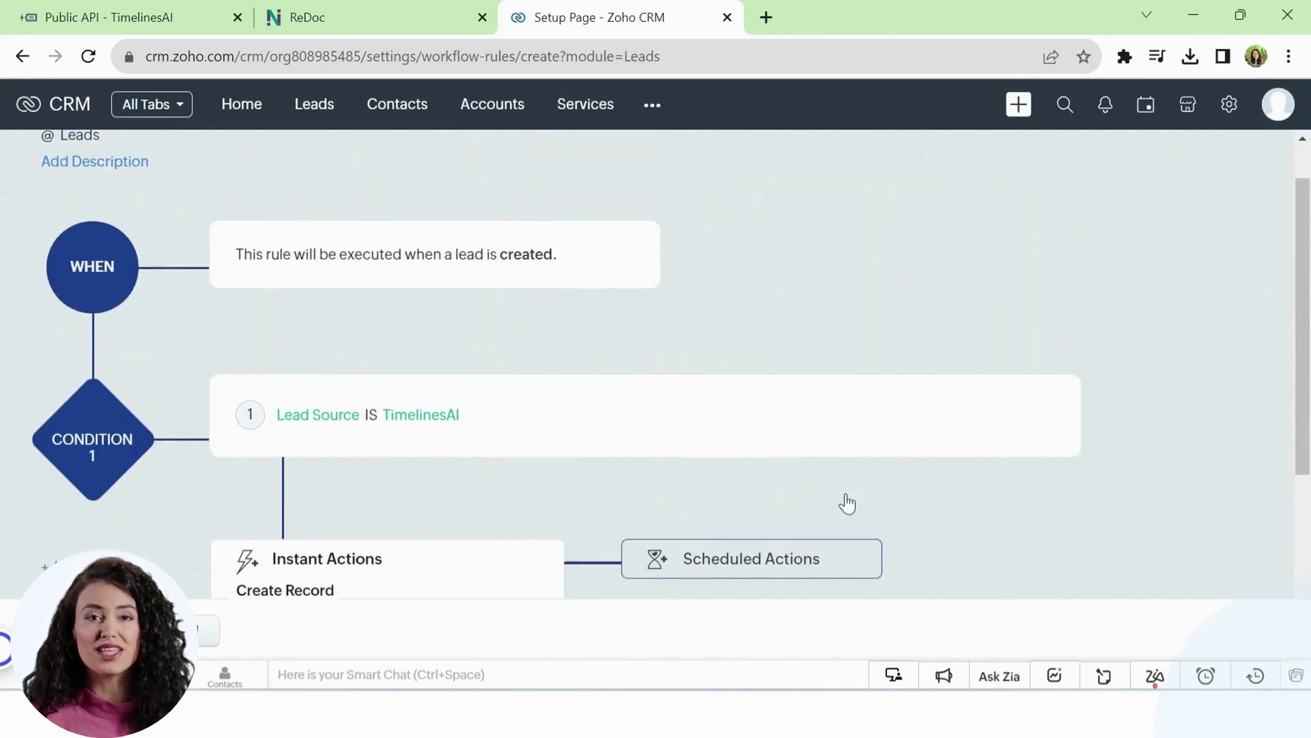
scroll(847, 494, down, 3)
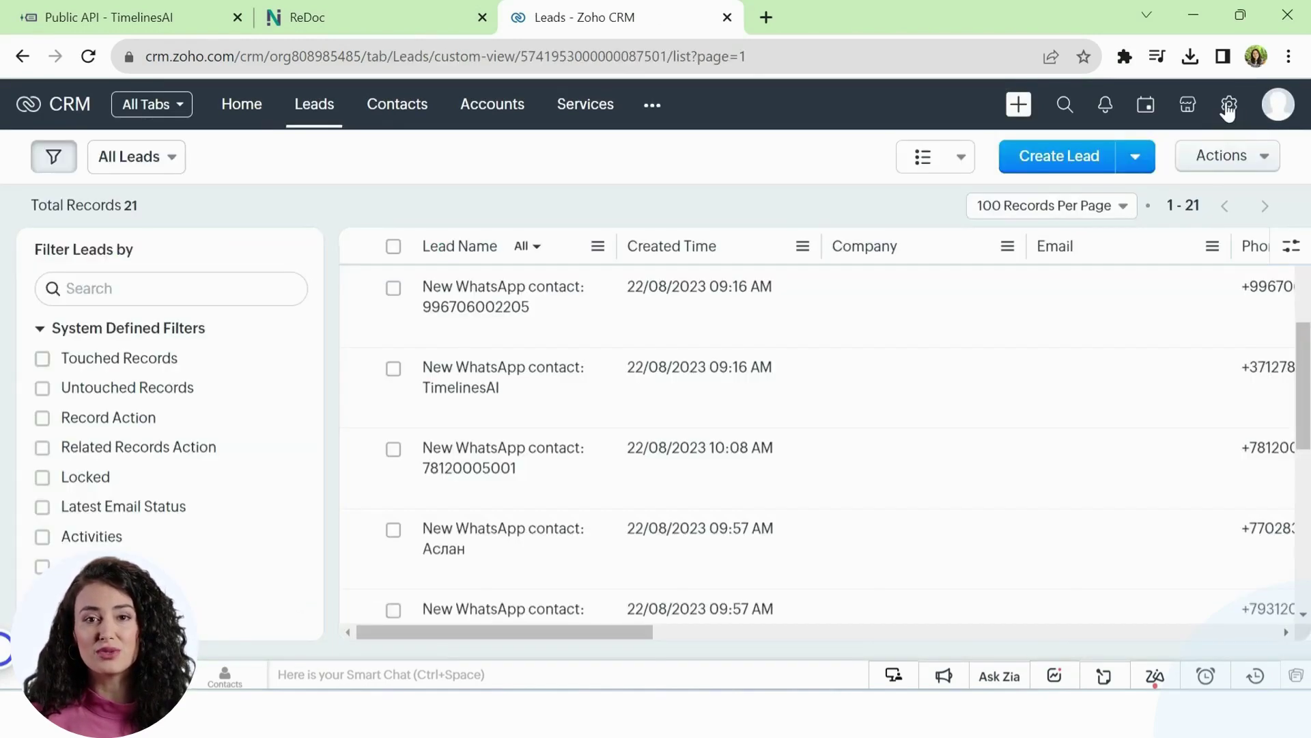
Open the Workflow Rules in the CRM settings and start creating a rule.
click(1227, 104)
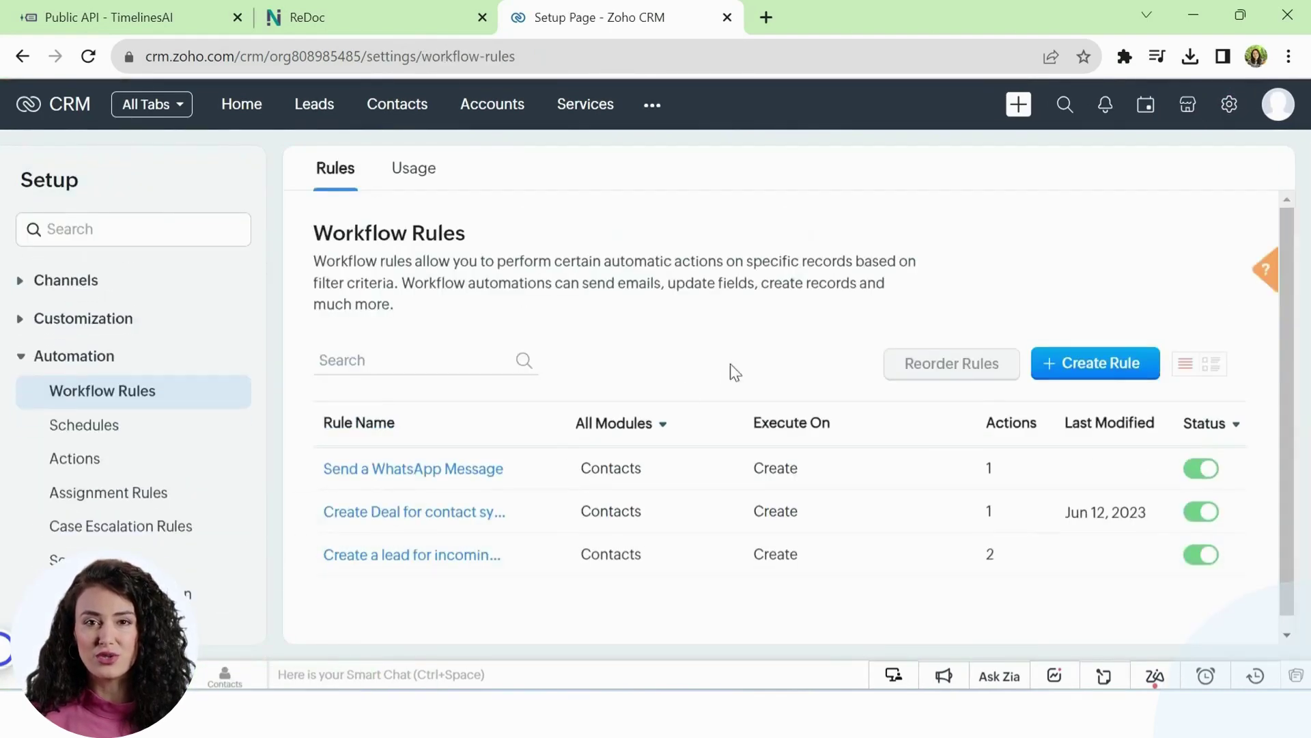
click(1095, 363)
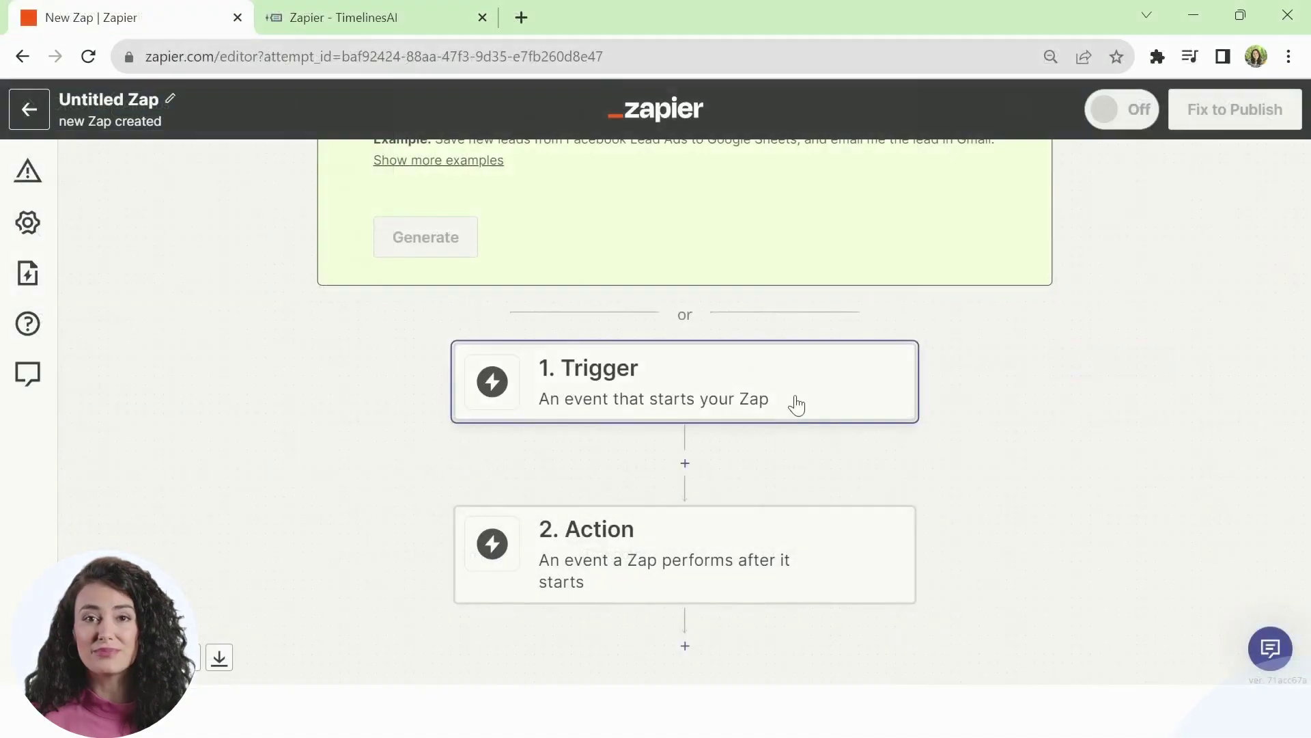
Set the Zap's trigger to Zoho CRM with the New Contact event.
click(797, 405)
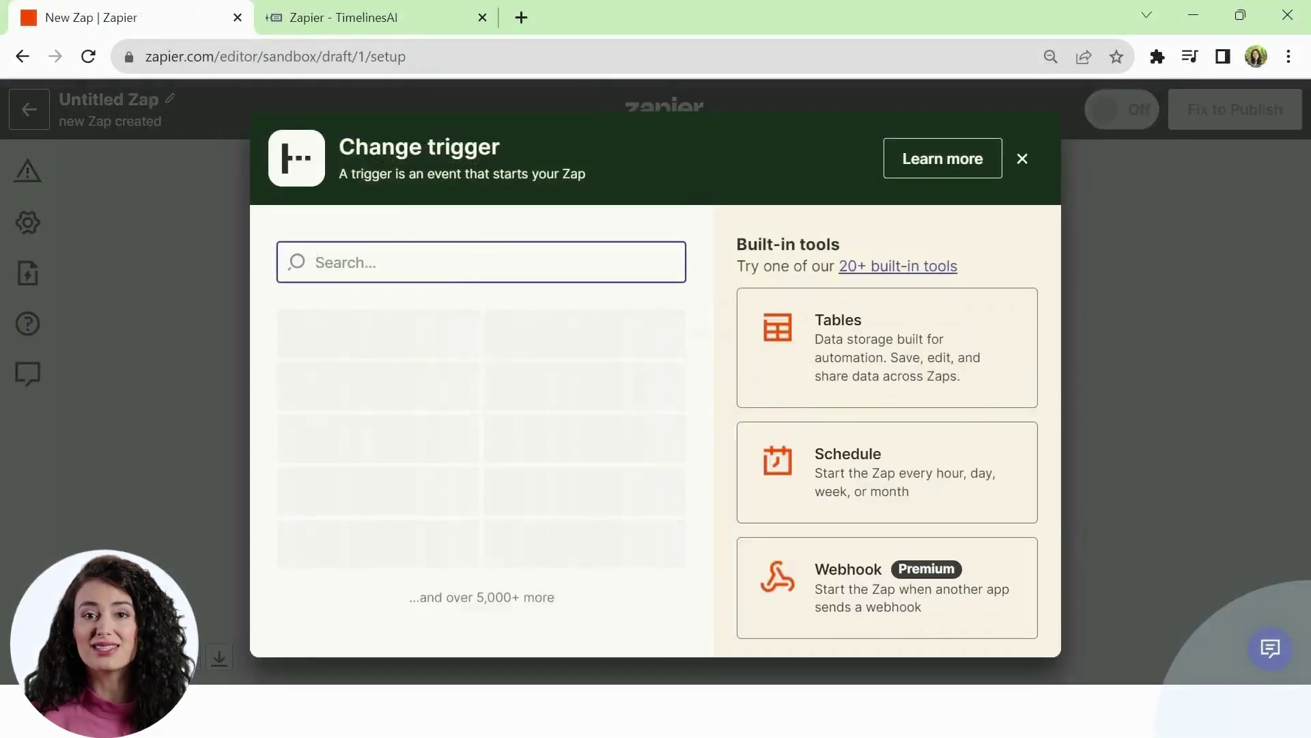
text(Zoho)
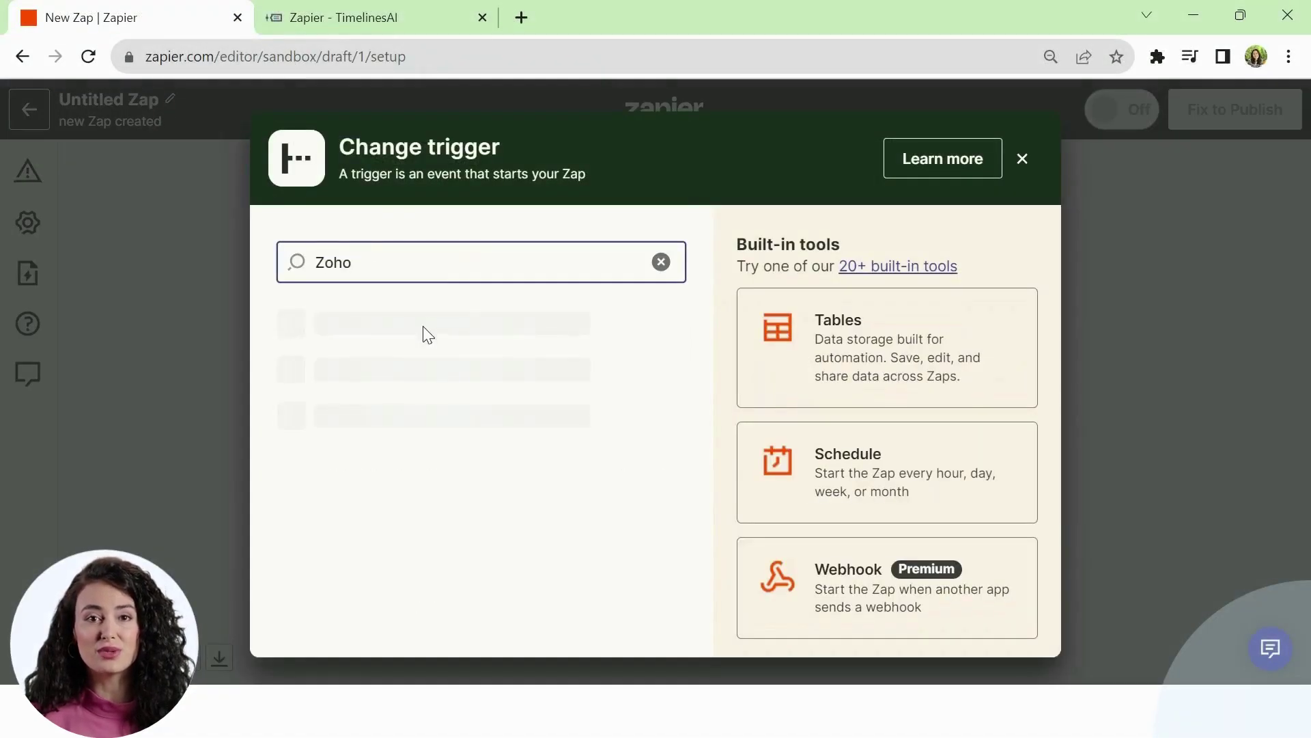
click(375, 347)
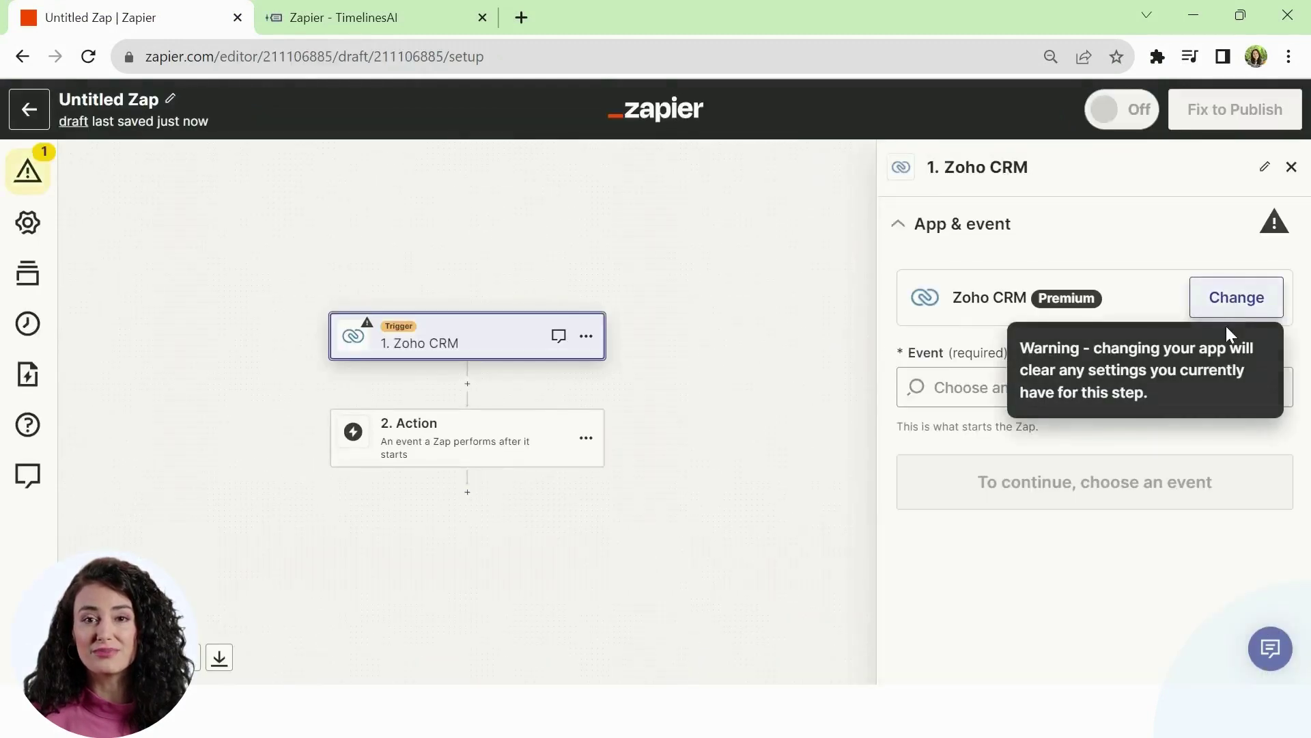
click(932, 387)
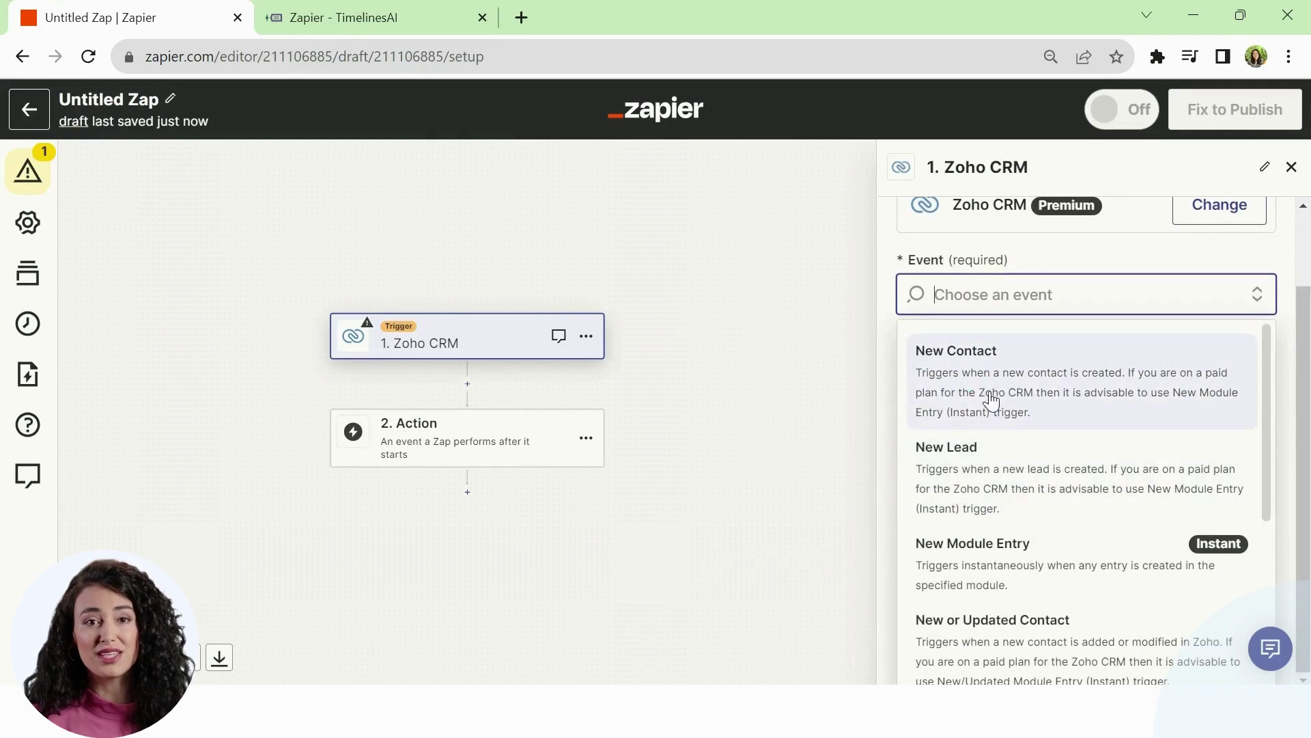
click(991, 400)
click(1056, 491)
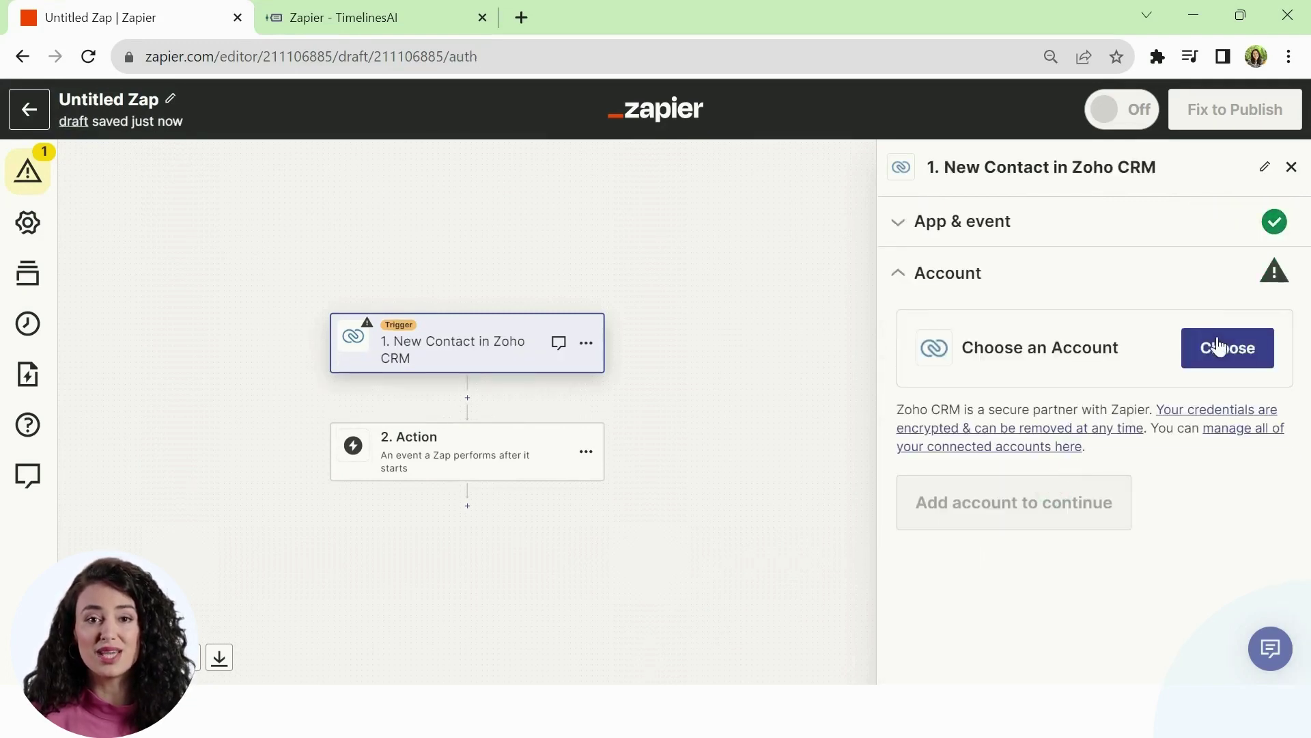
Assign the already connected Zoho CRM account to the trigger, test the trigger and continue to the action step.
click(1219, 347)
click(1049, 396)
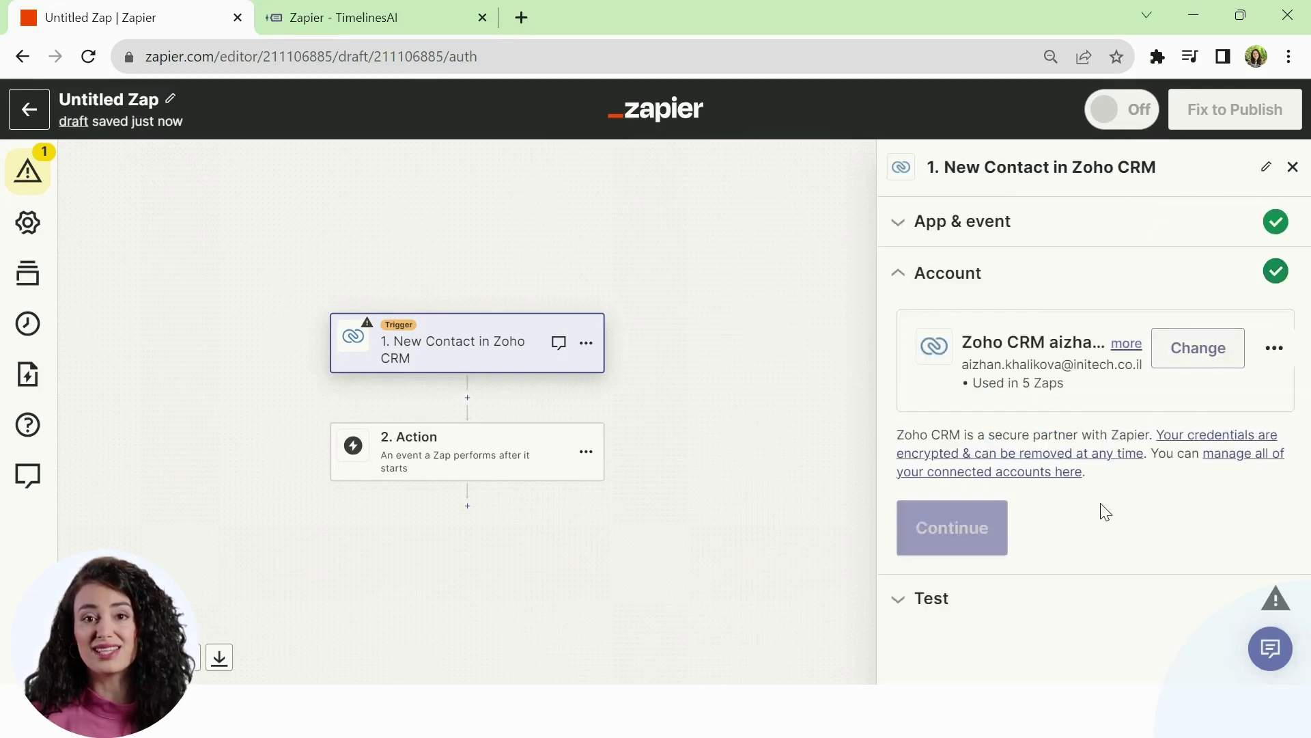
click(980, 526)
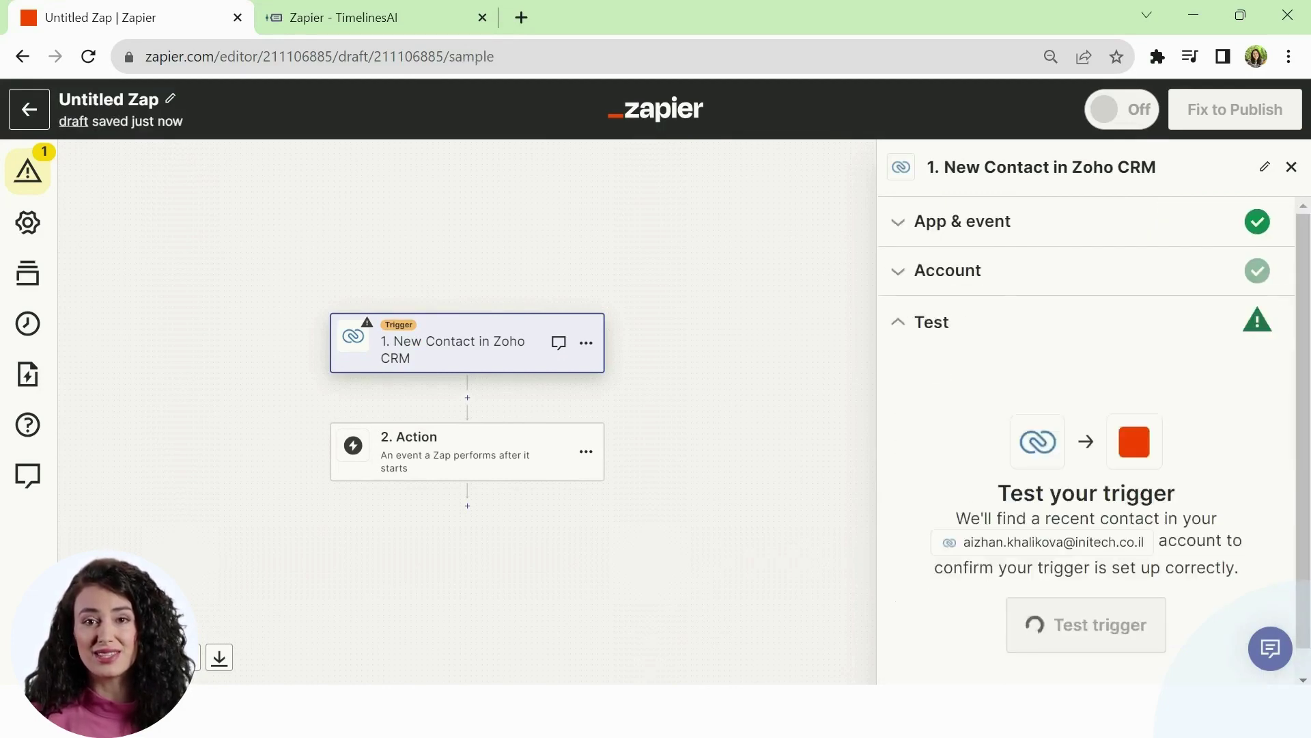
click(1070, 620)
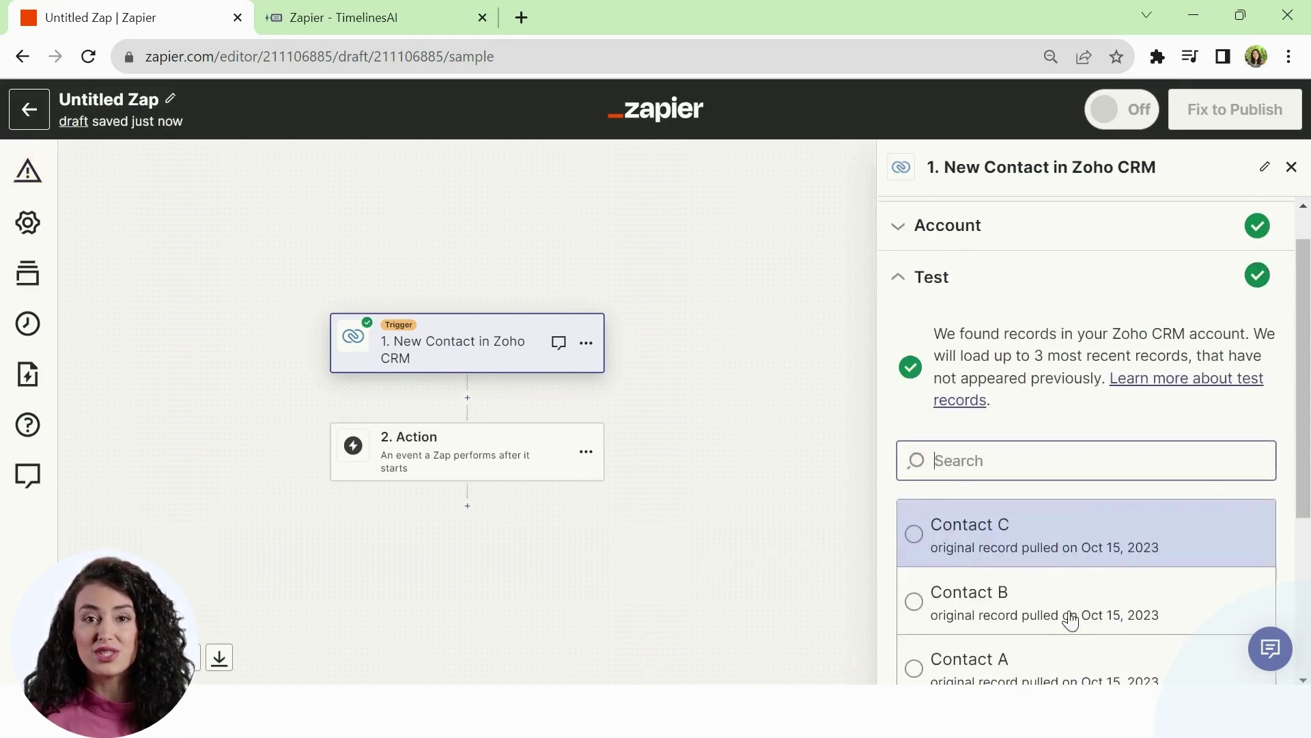
scroll(1076, 493, down, 4)
click(1043, 658)
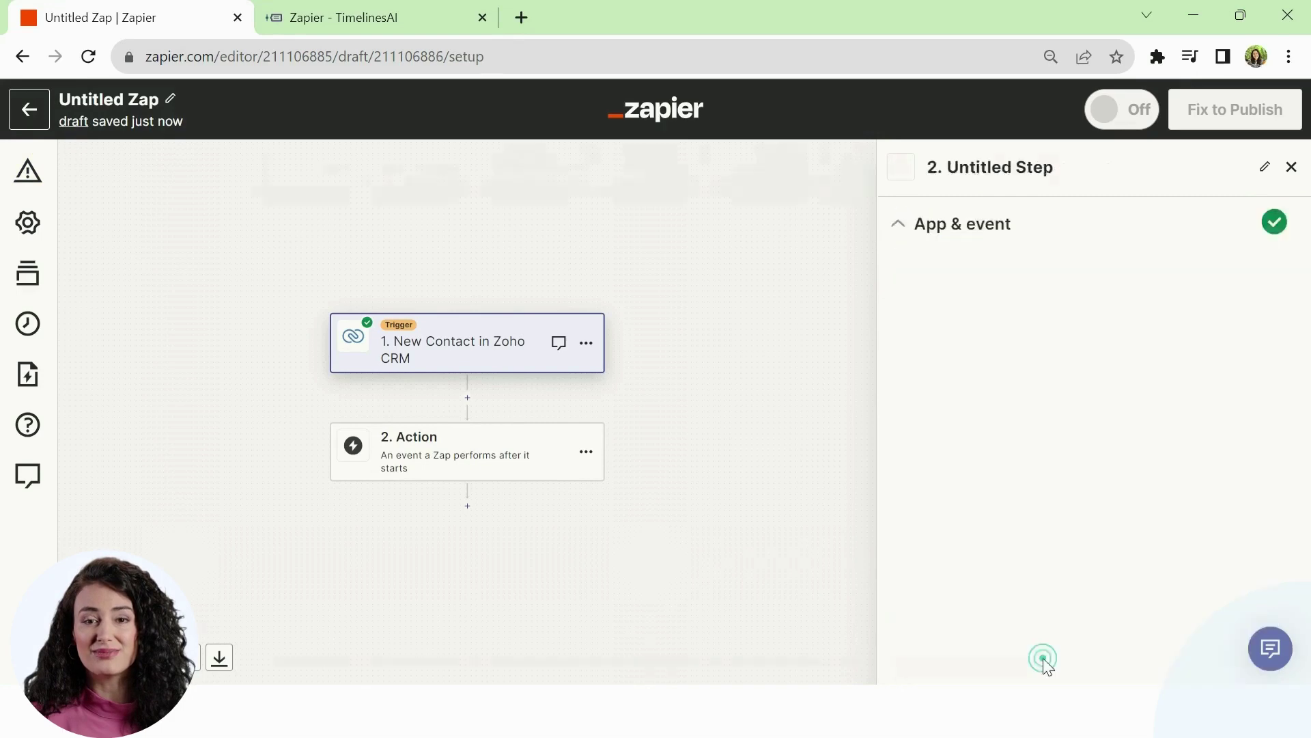
Choose TimelinesAI (1.0.2) as the action app with the event Send Message to New Chat.
text(Ti)
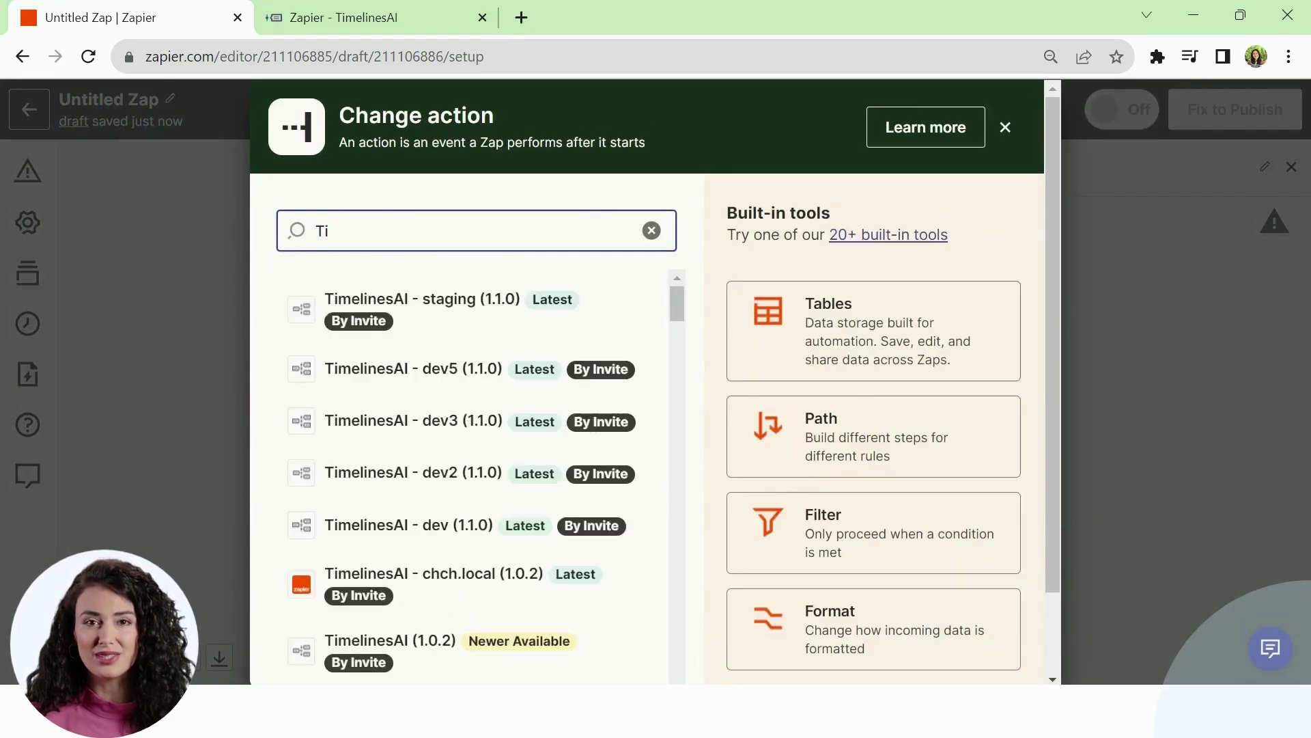
scroll(445, 610, down, 5)
text(meli)
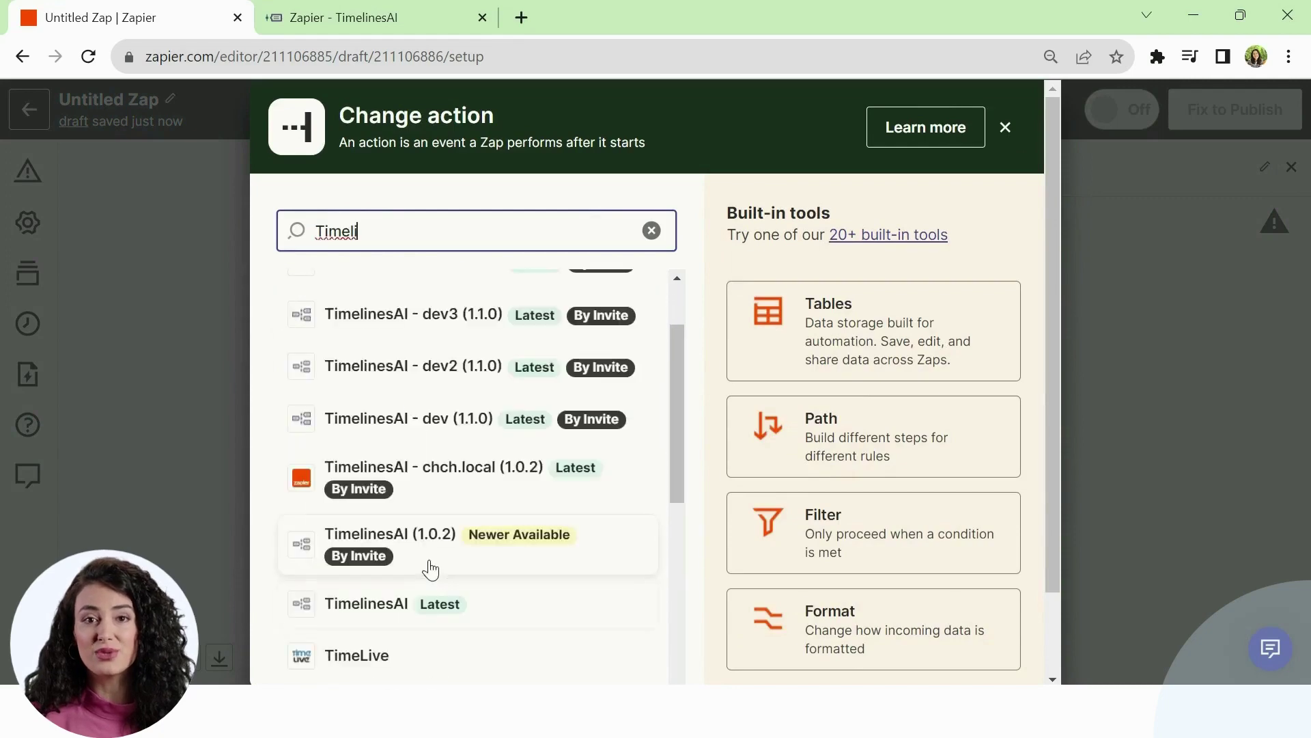
click(430, 568)
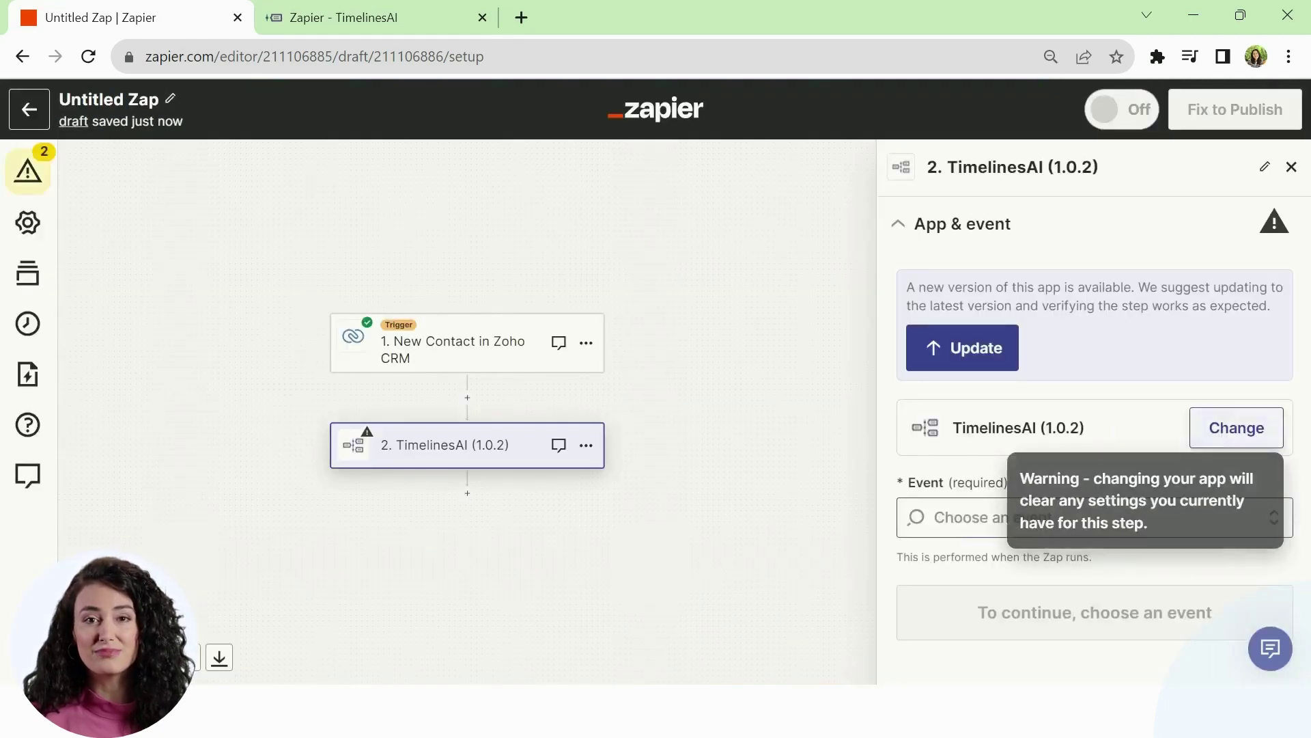
click(949, 517)
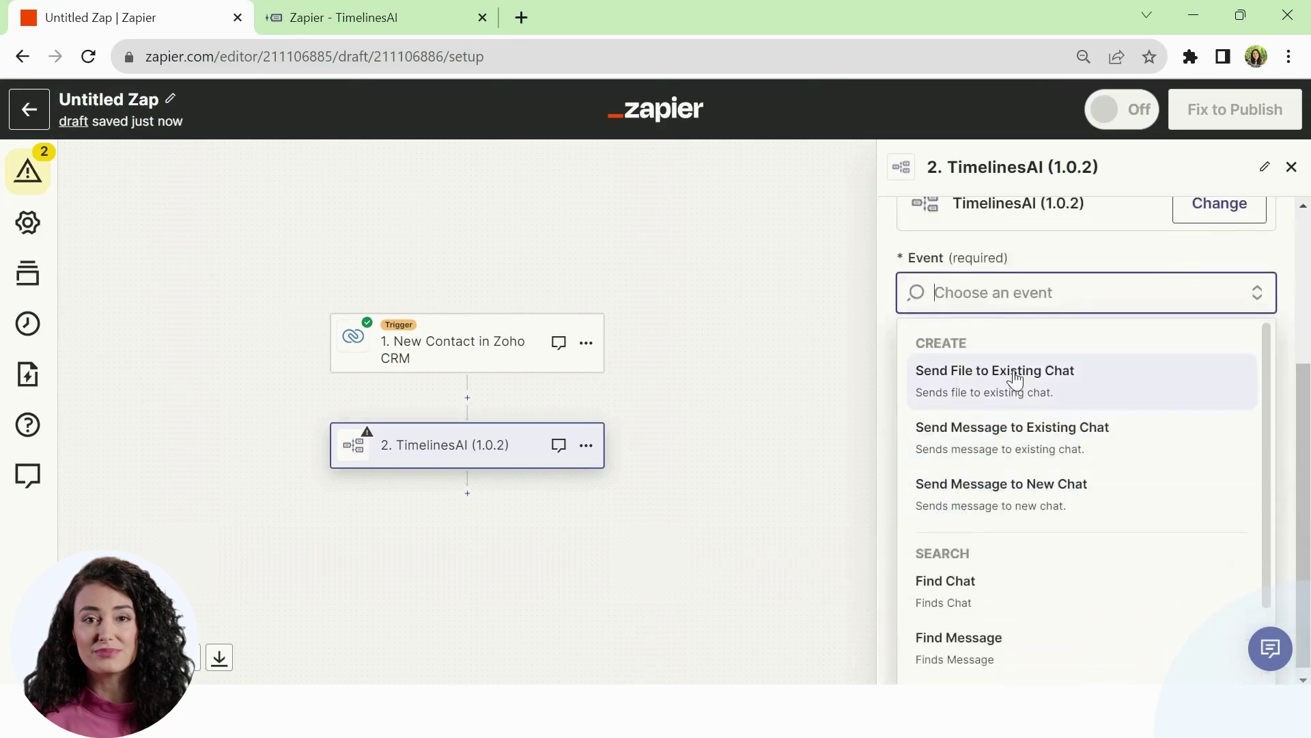
click(987, 498)
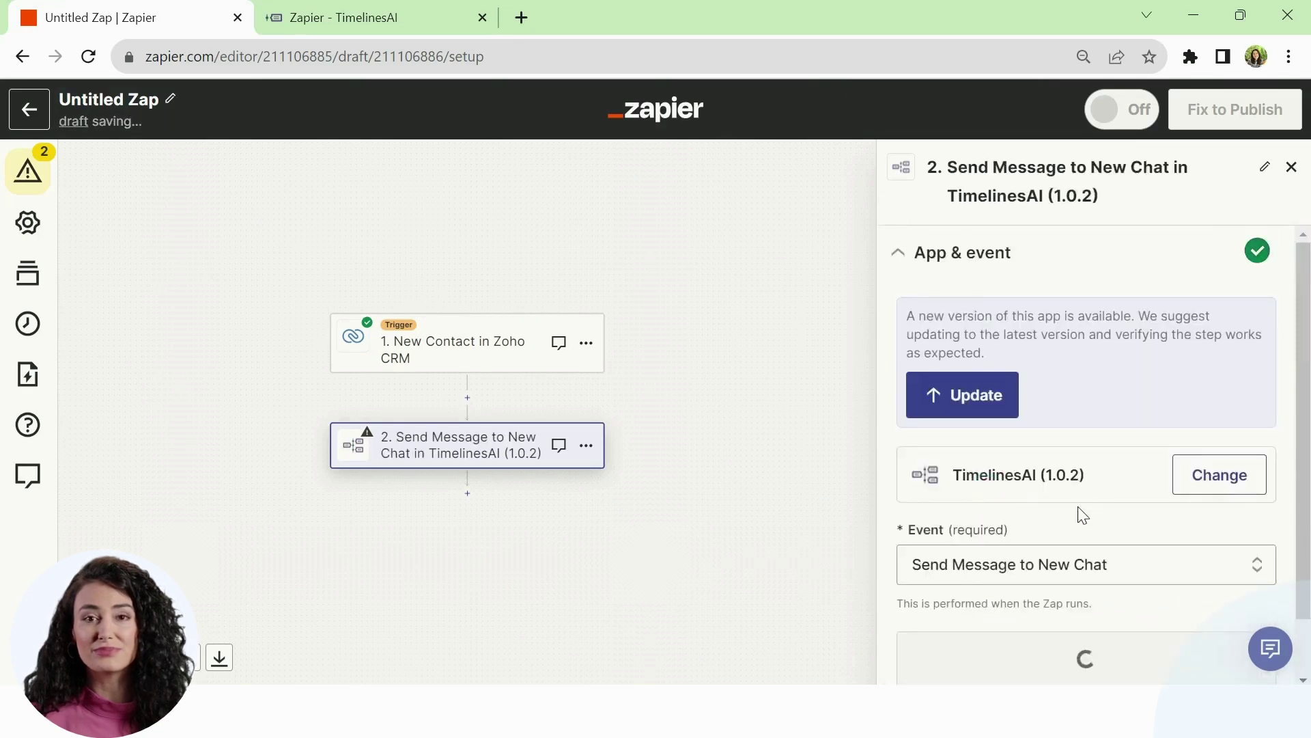
click(1047, 604)
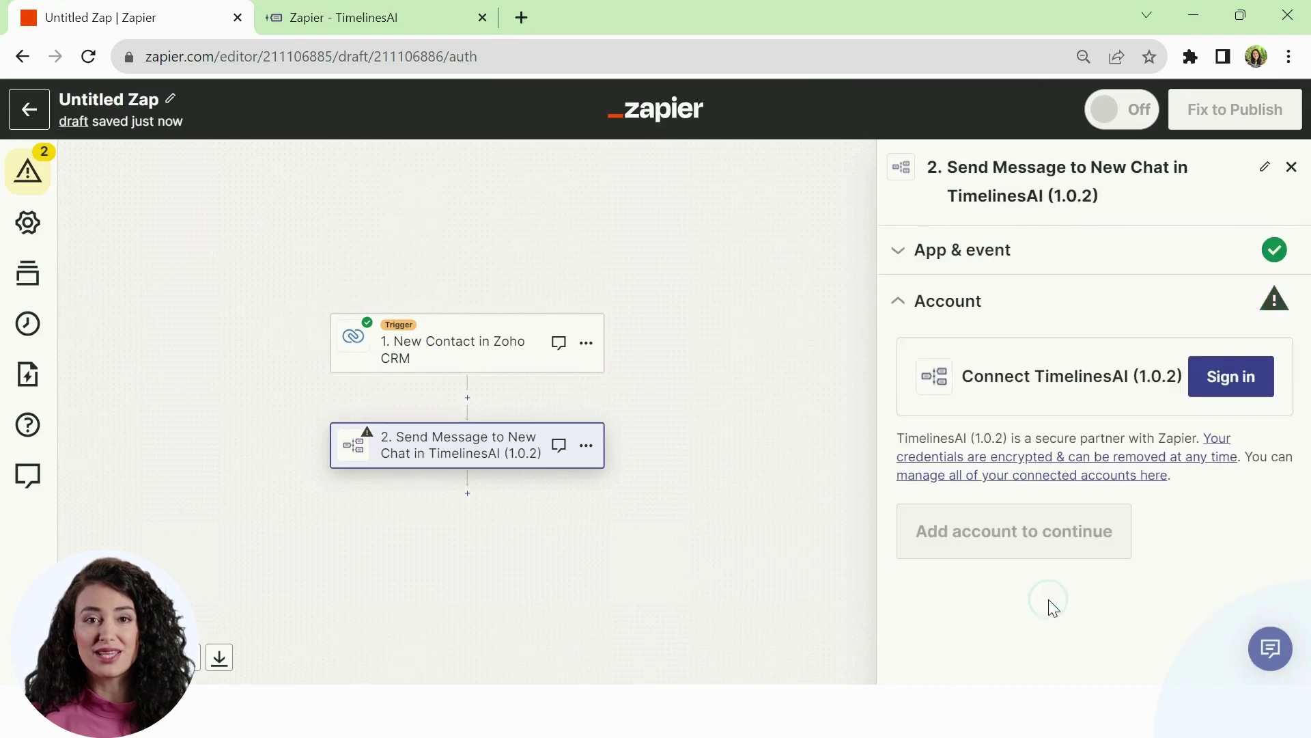
Copy the existing API token from the TimelinesAI Zapier integration page and return to the Zap.
click(392, 22)
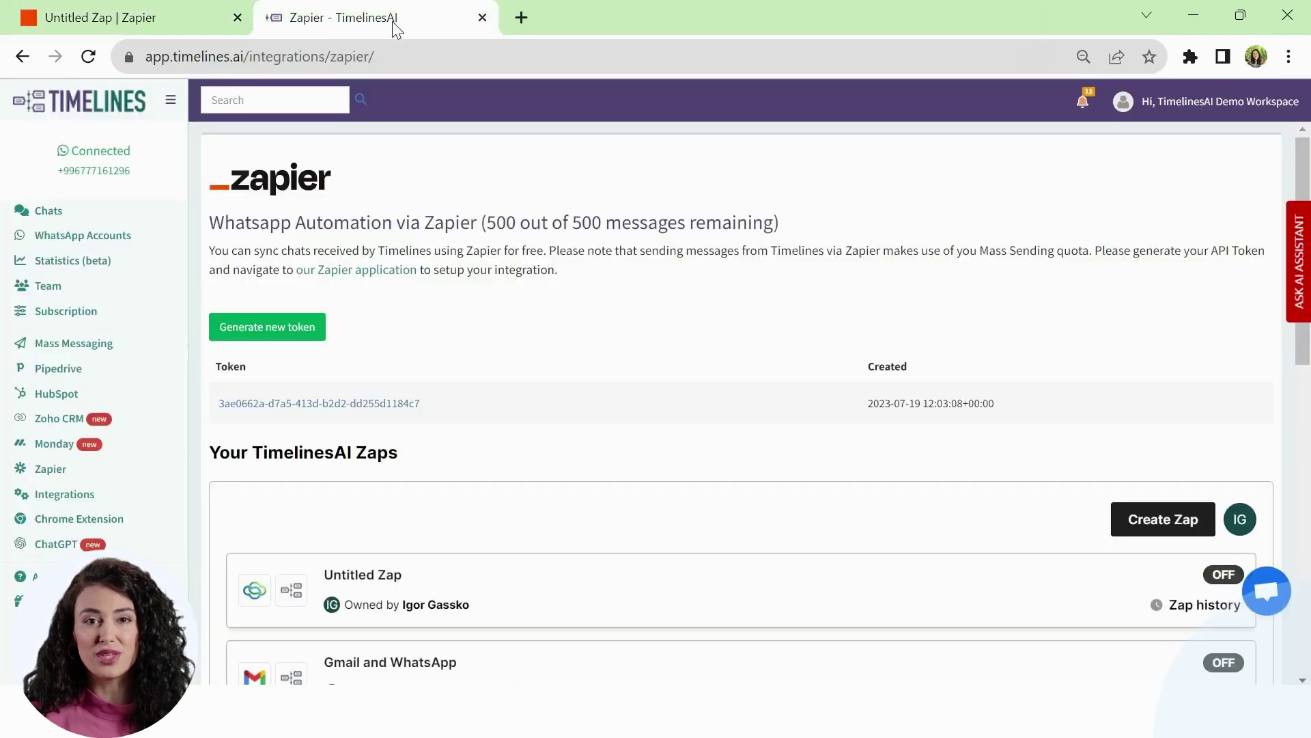
click(299, 403)
click(167, 12)
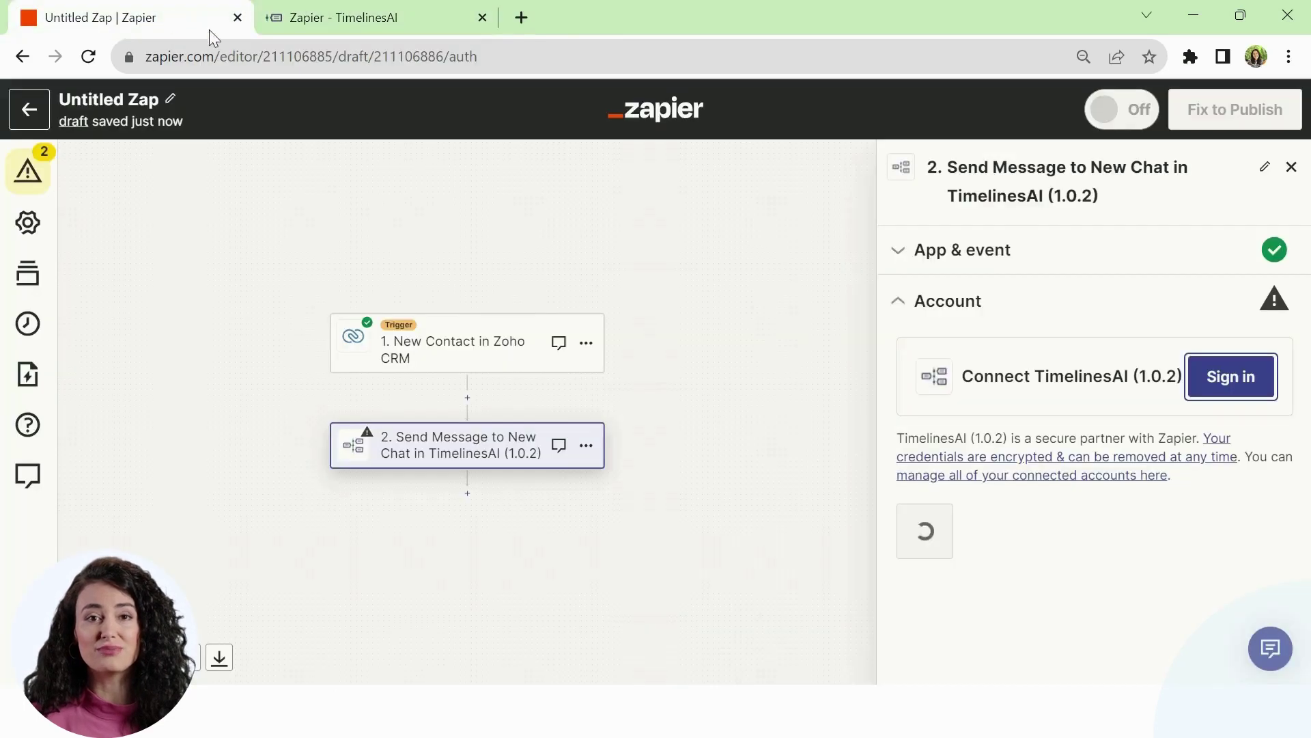
Connect the TimelinesAI account by pasting the API token, and continue to the action's fields.
click(1258, 389)
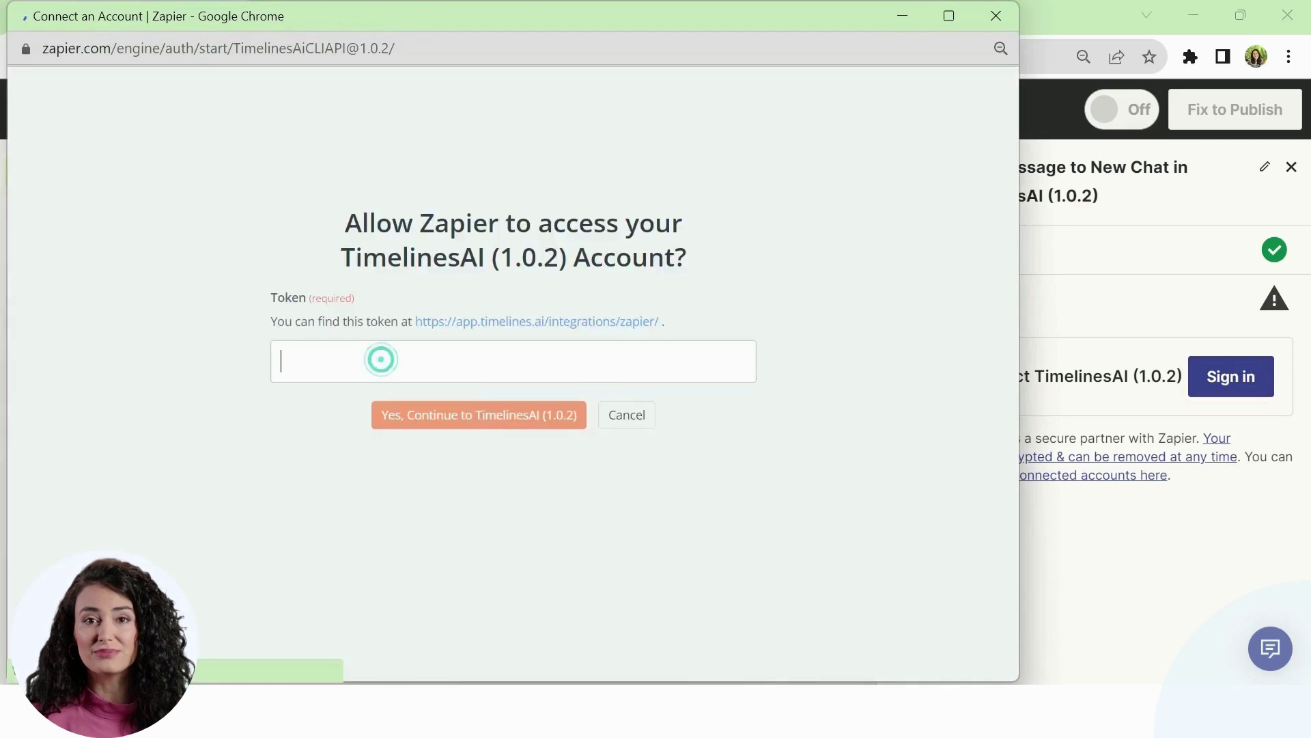
key(ctrl+v)
click(480, 415)
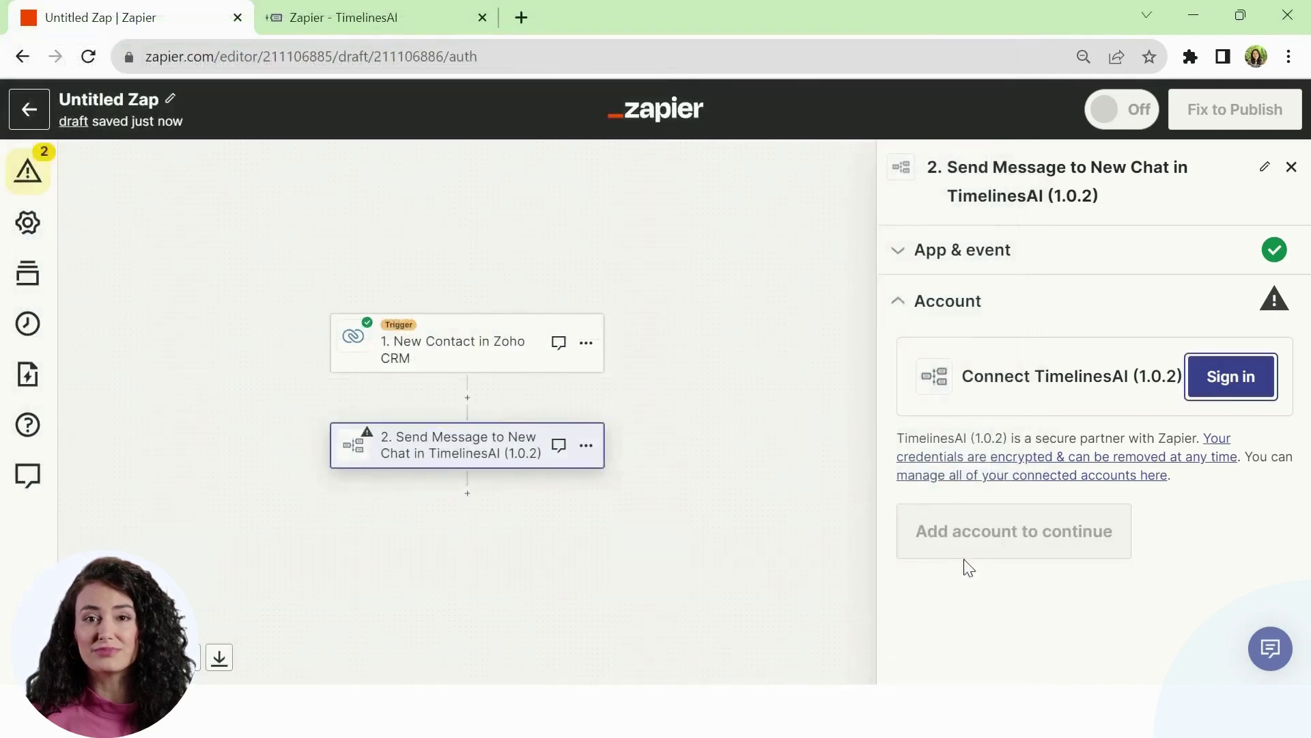
click(977, 549)
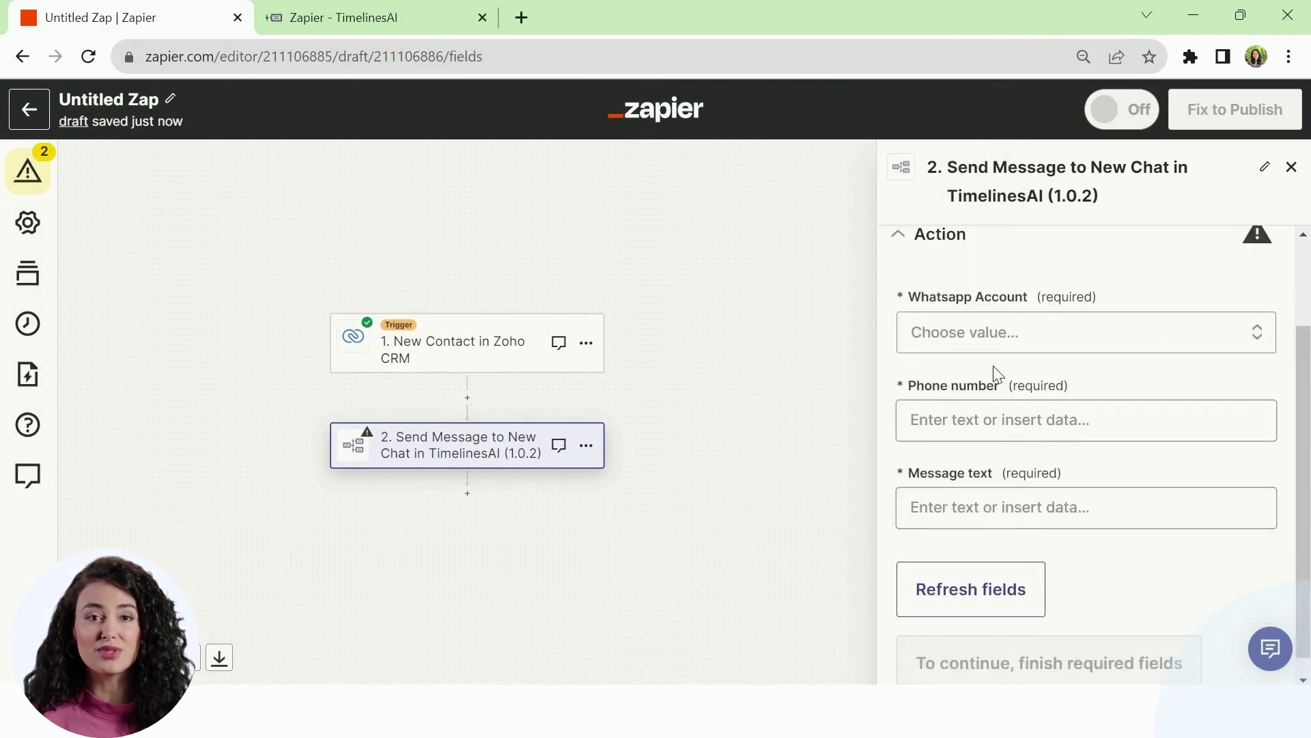
Select the second listed WhatsApp account as the sender and map the Phone number to the Zoho CRM contact's First Name field.
click(1062, 334)
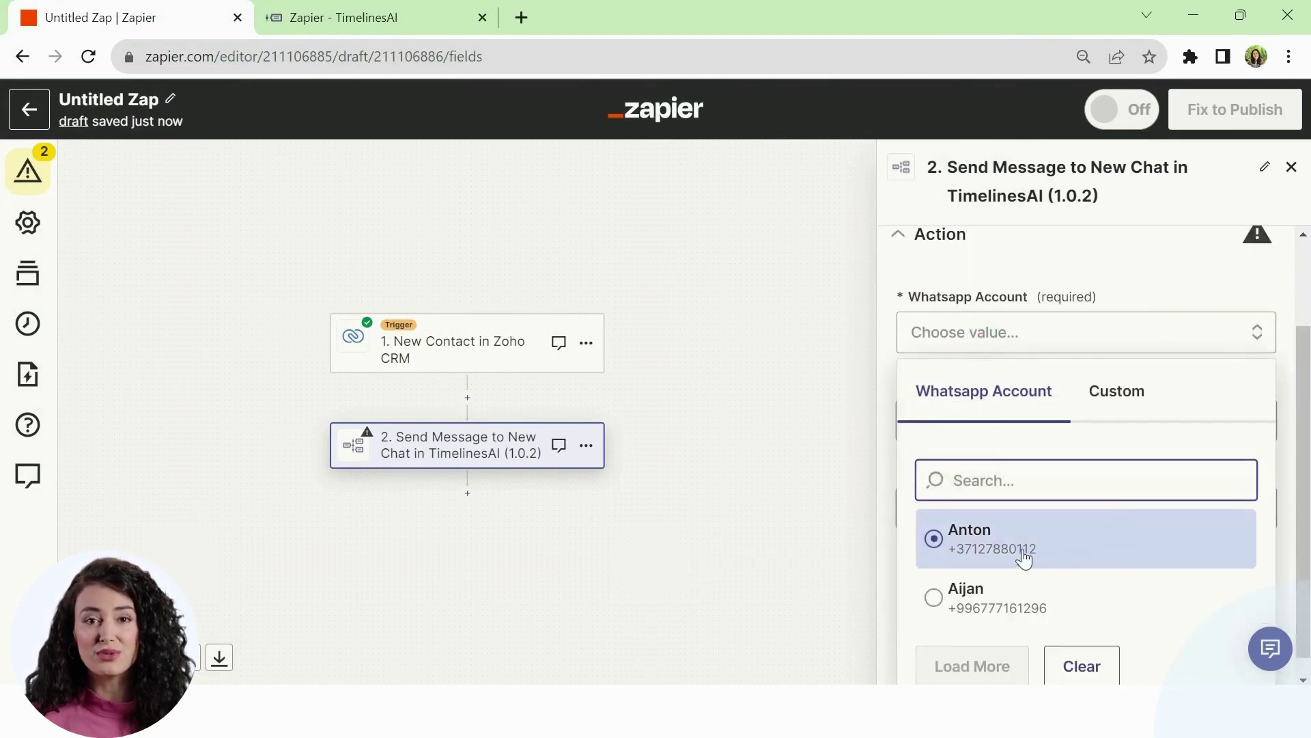
click(995, 600)
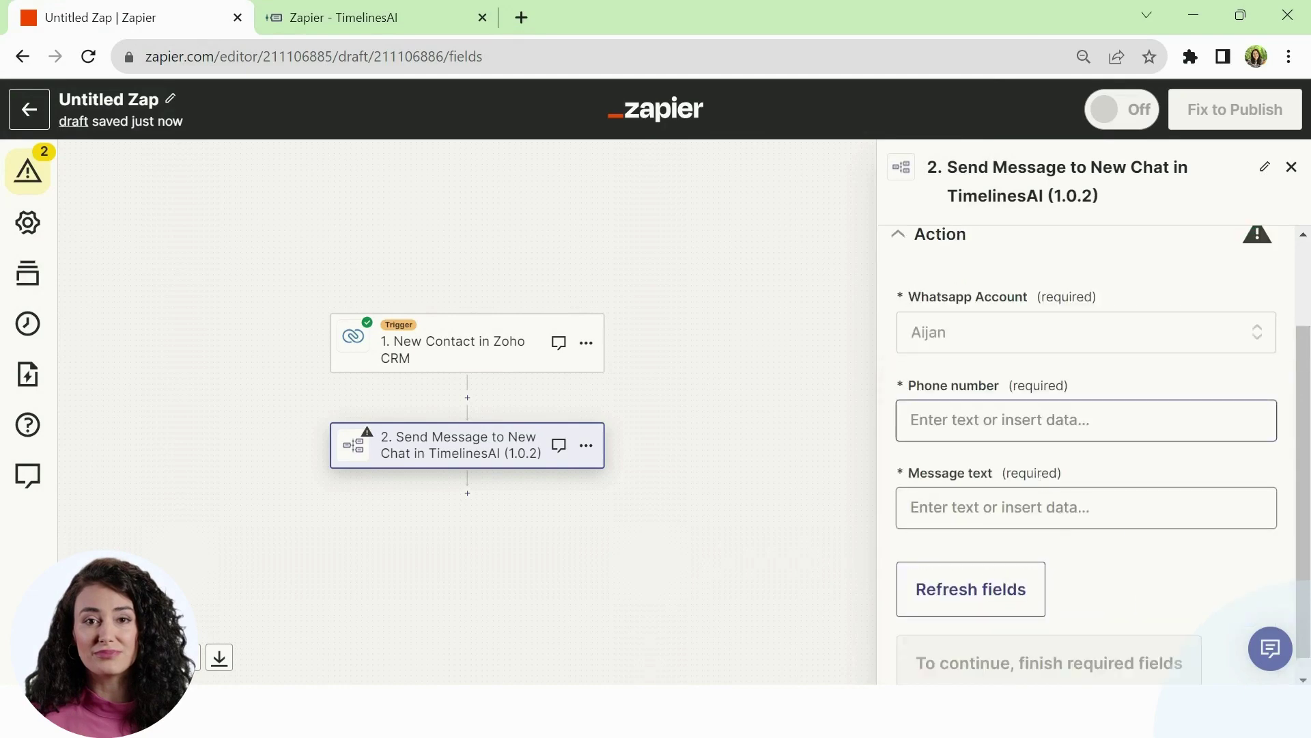
click(970, 418)
scroll(1007, 558, down, 2)
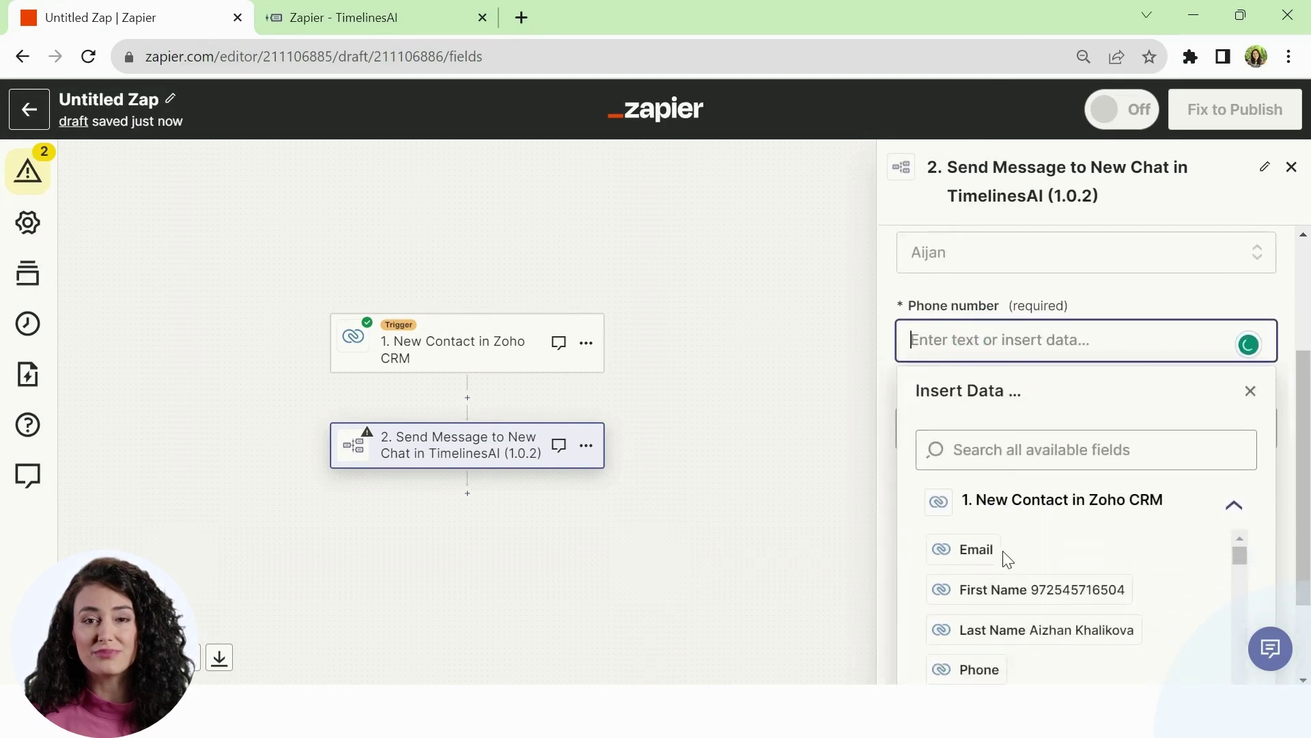
scroll(975, 545, down, 2)
scroll(973, 546, up, 2)
scroll(973, 547, down, 1)
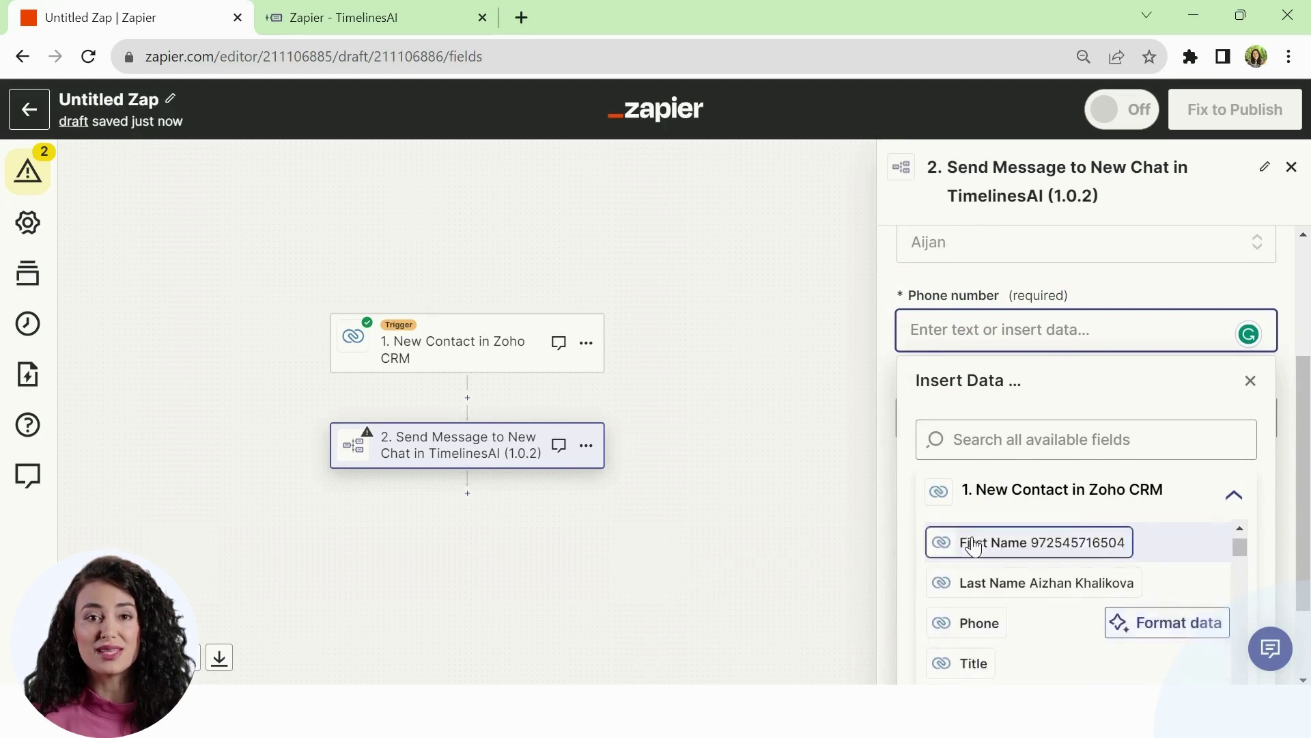
click(993, 542)
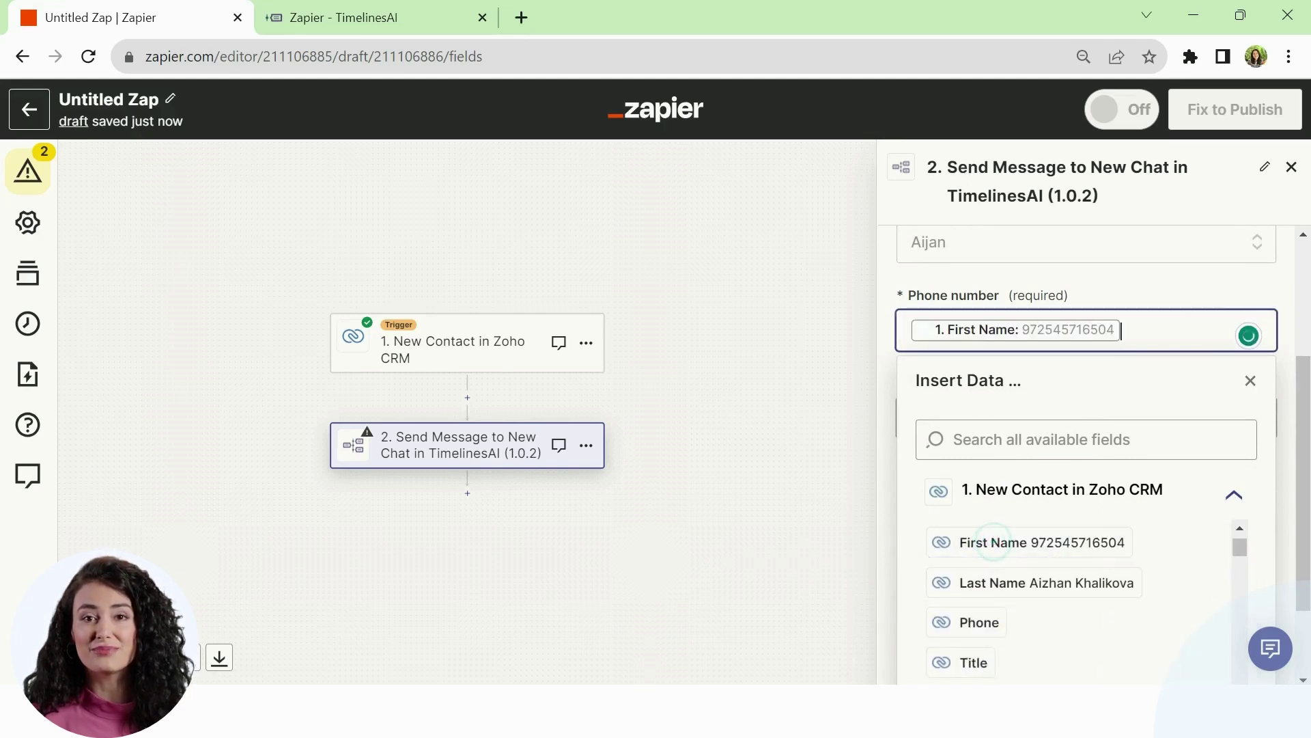
click(1250, 387)
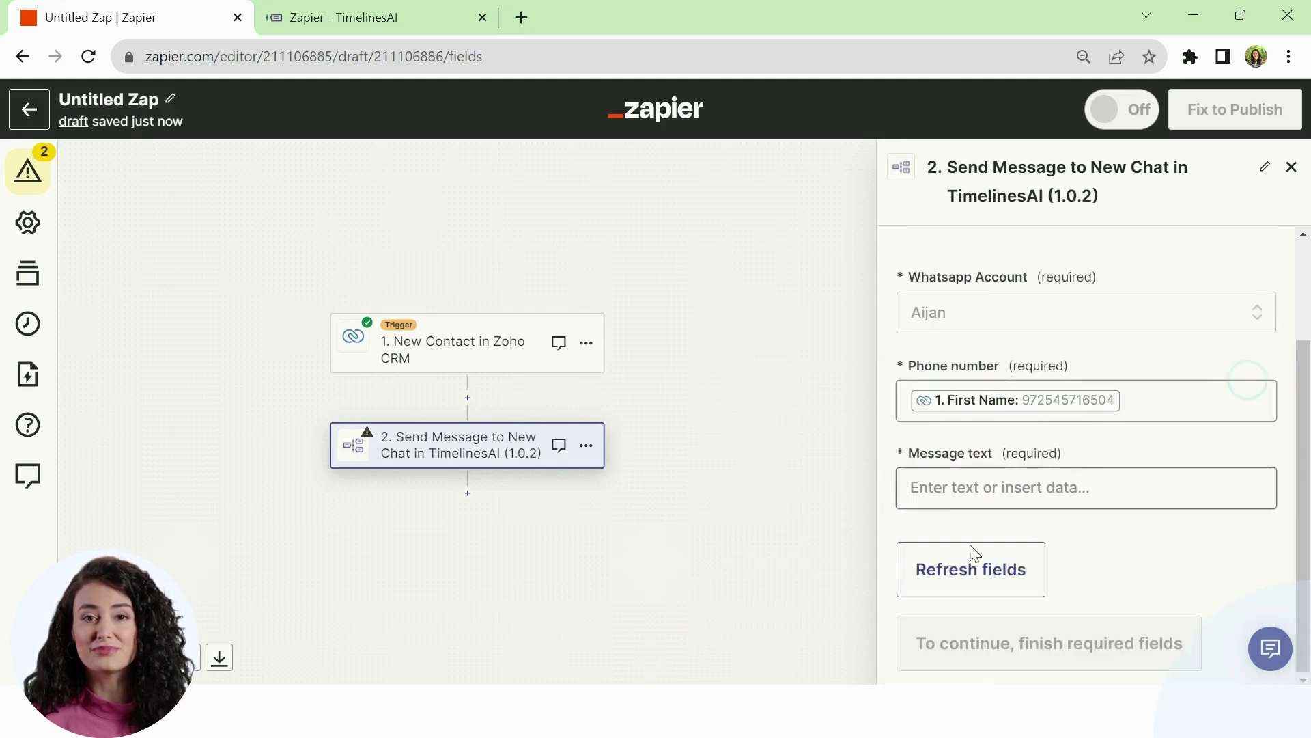
Paste the TimelinesAI - Whatsapp CRM integration welcome message as the Message text and insert the Zoho CRM contact's Last Name field after "Hi".
click(959, 487)
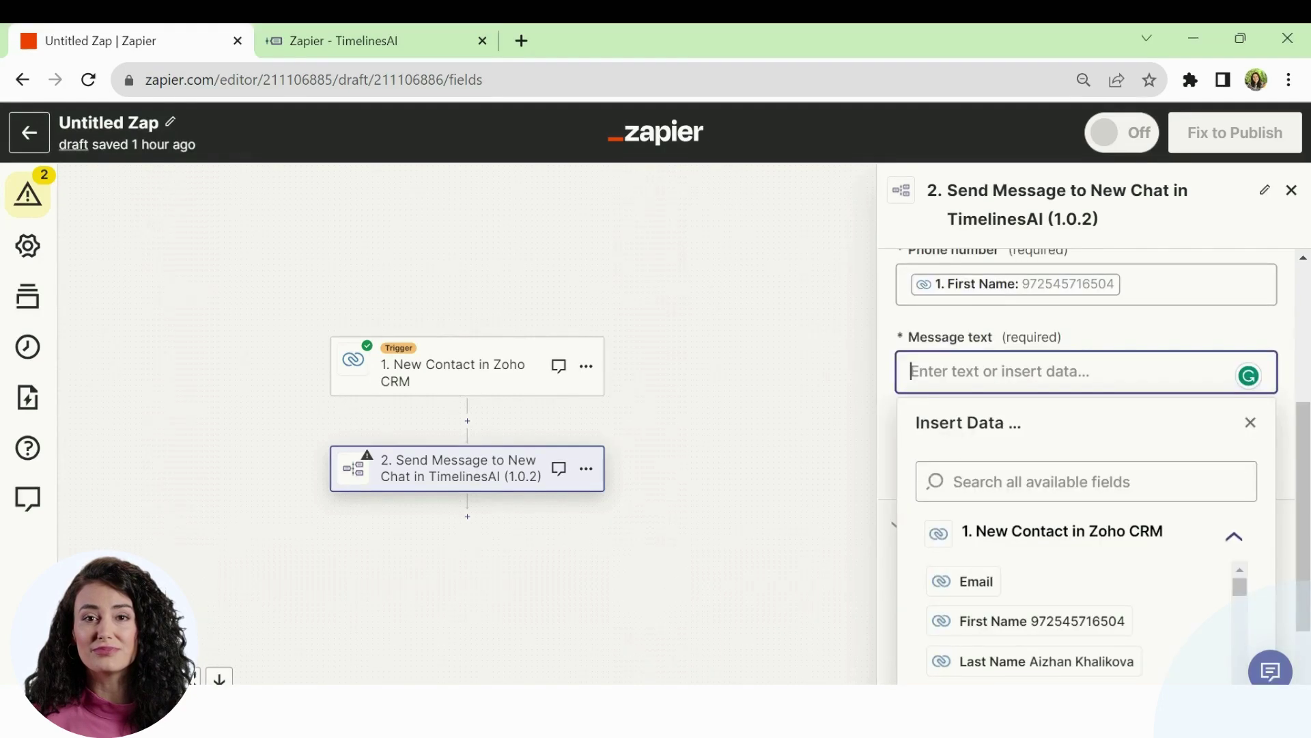
key(ctrl+v)
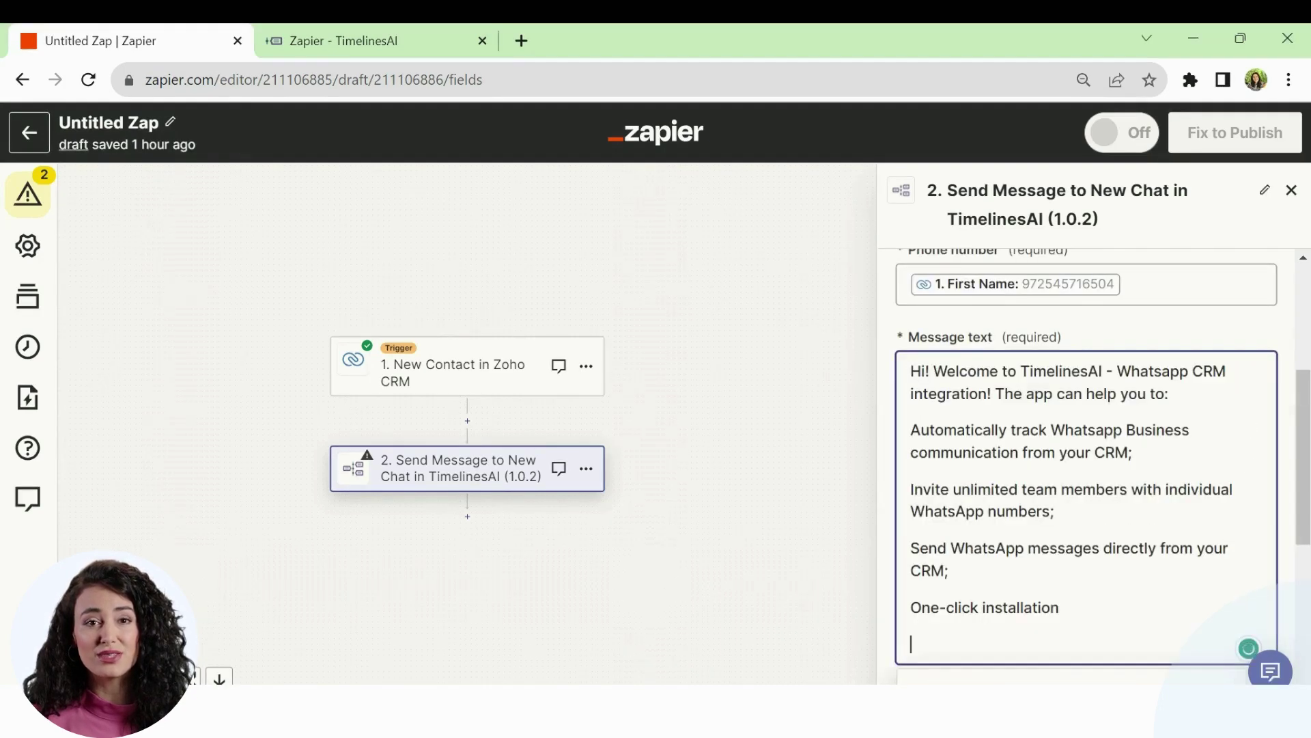
click(926, 372)
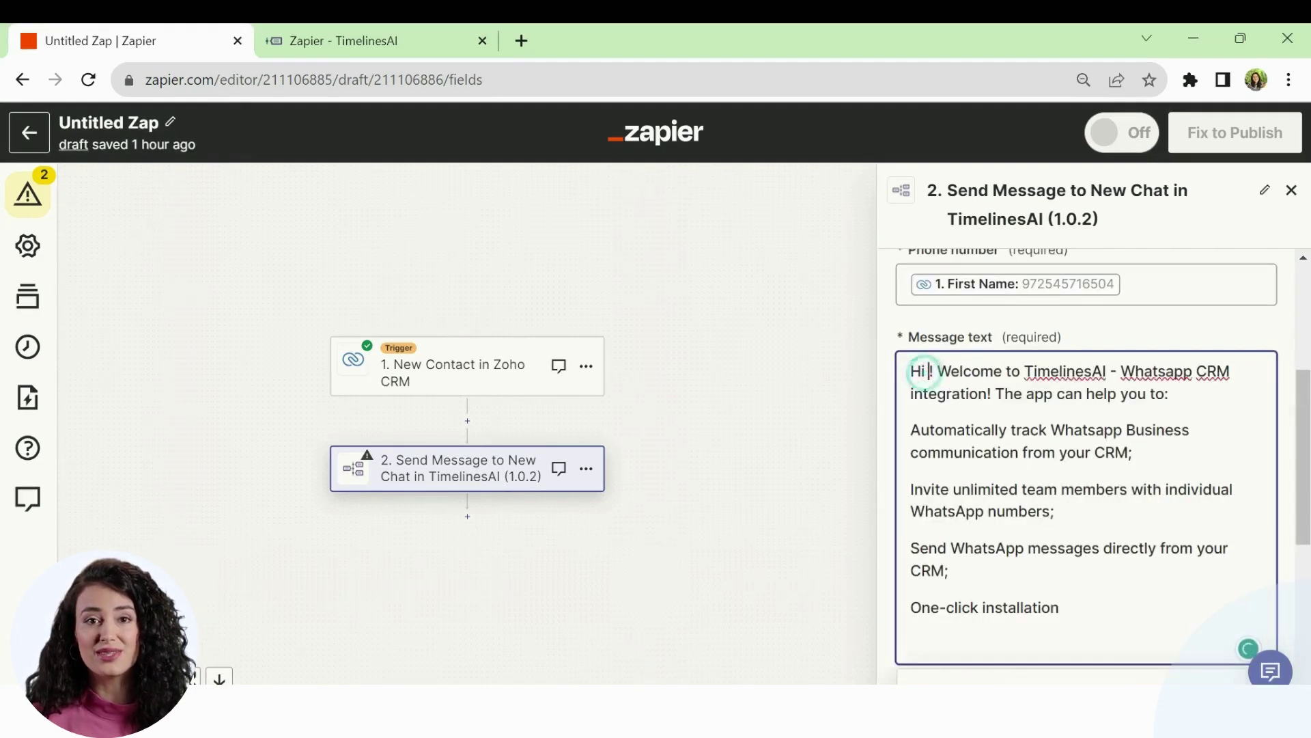
scroll(1013, 662, down, 5)
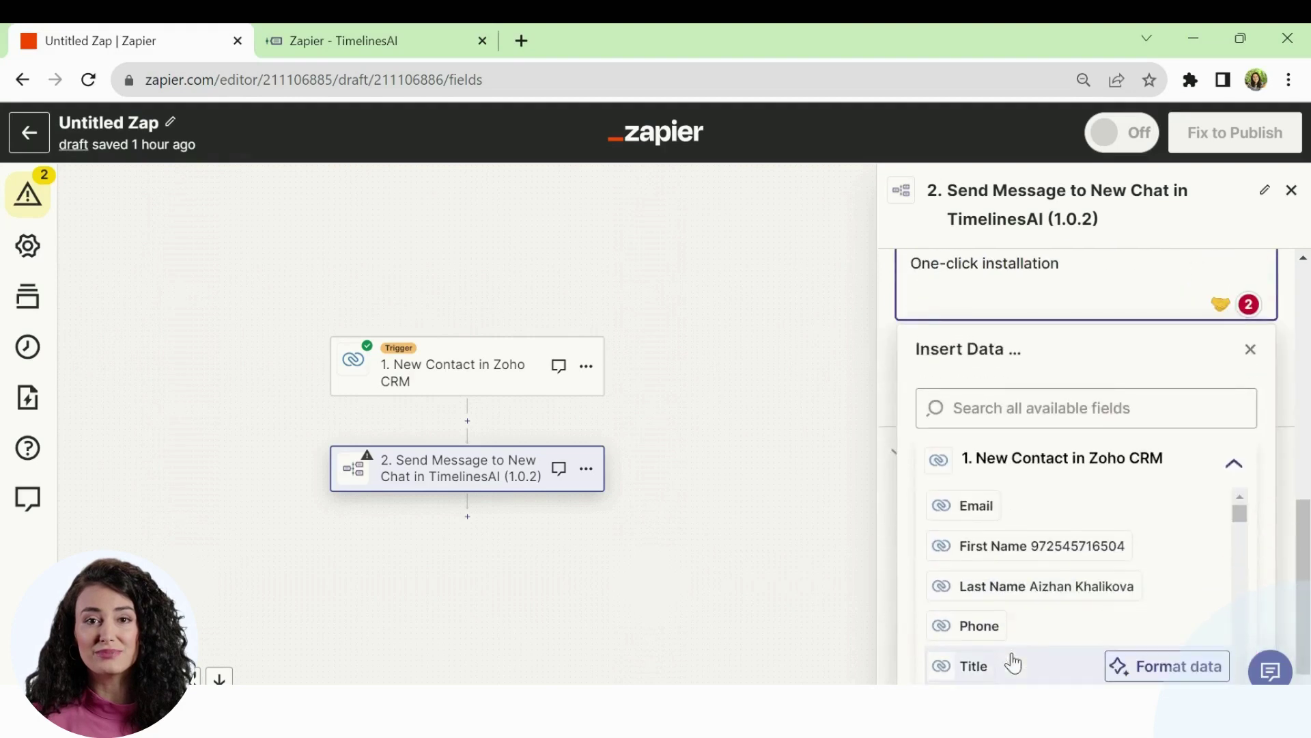
scroll(1013, 663, up, 2)
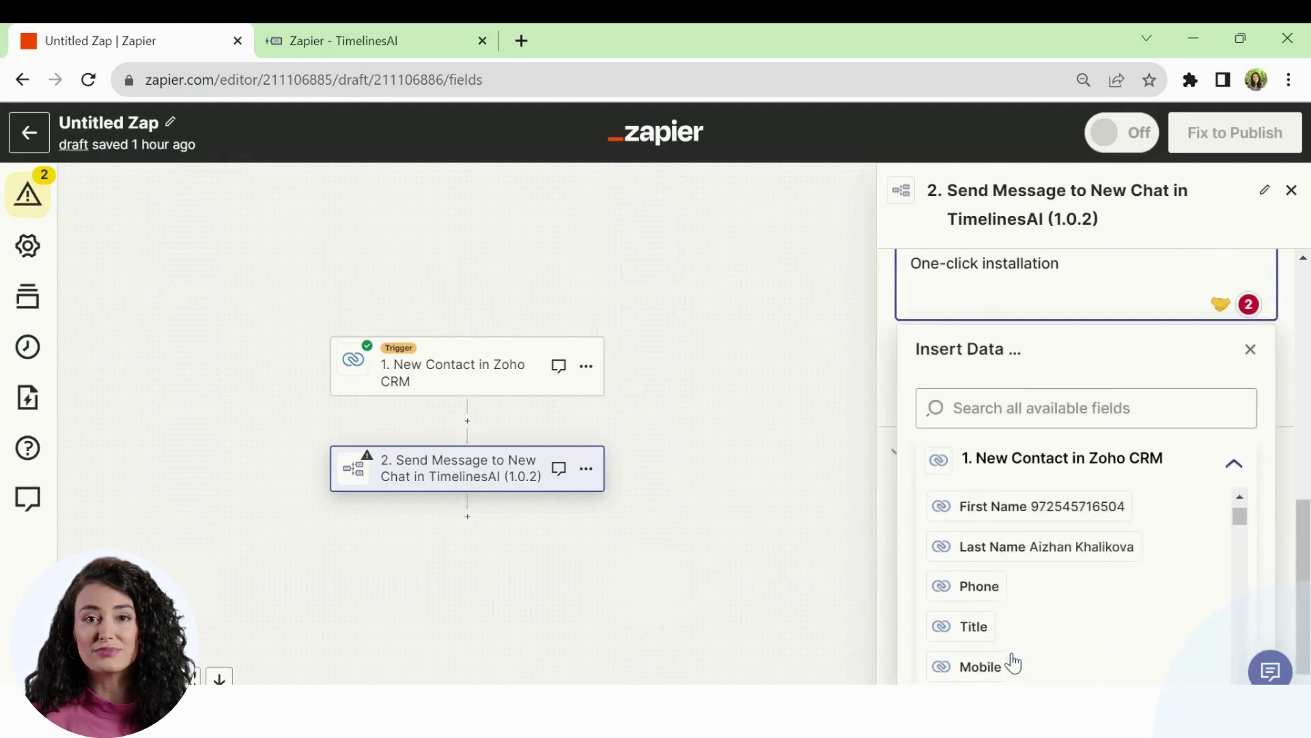
click(1010, 544)
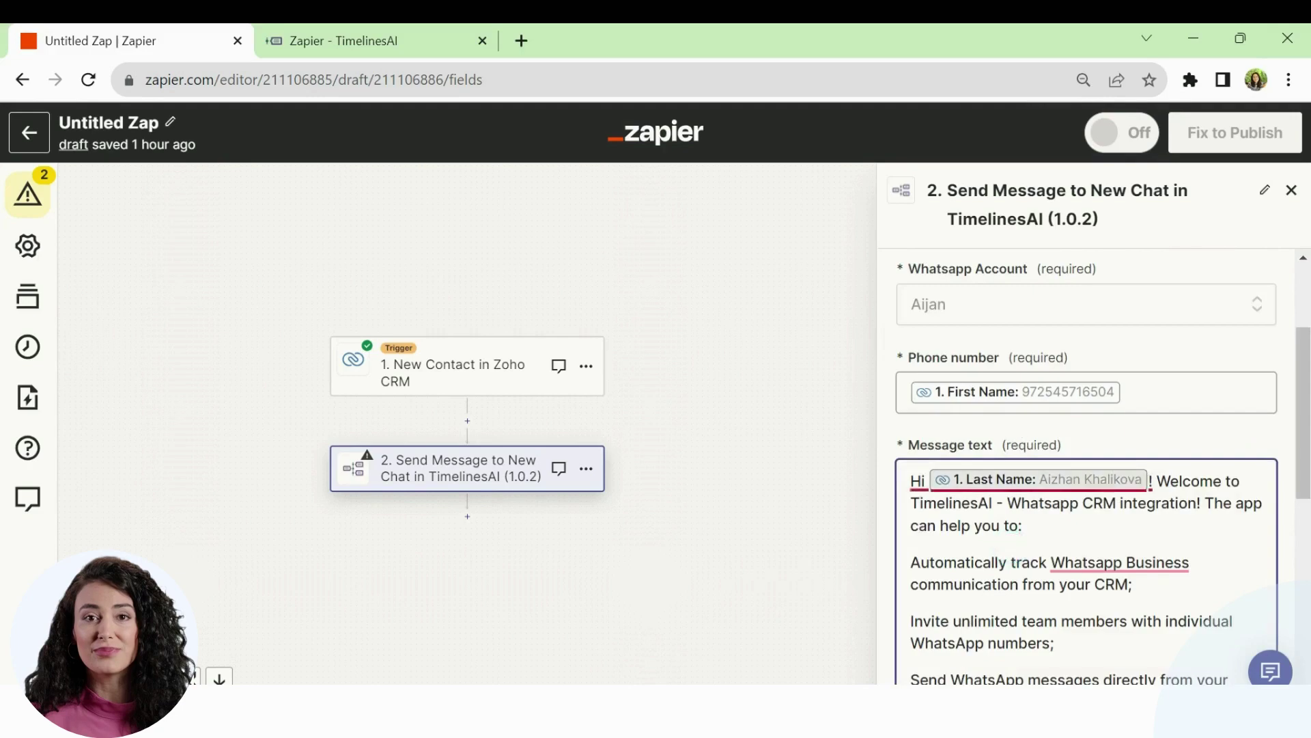
scroll(1016, 448, down, 3)
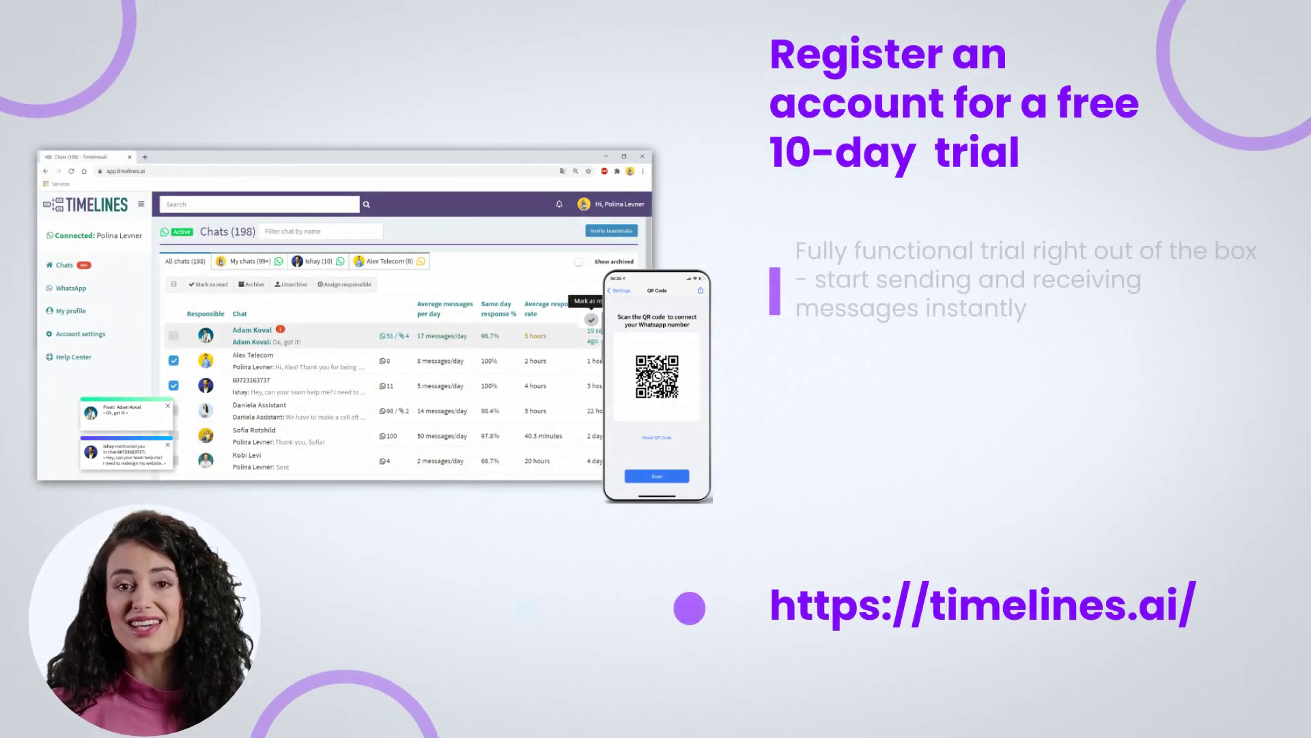